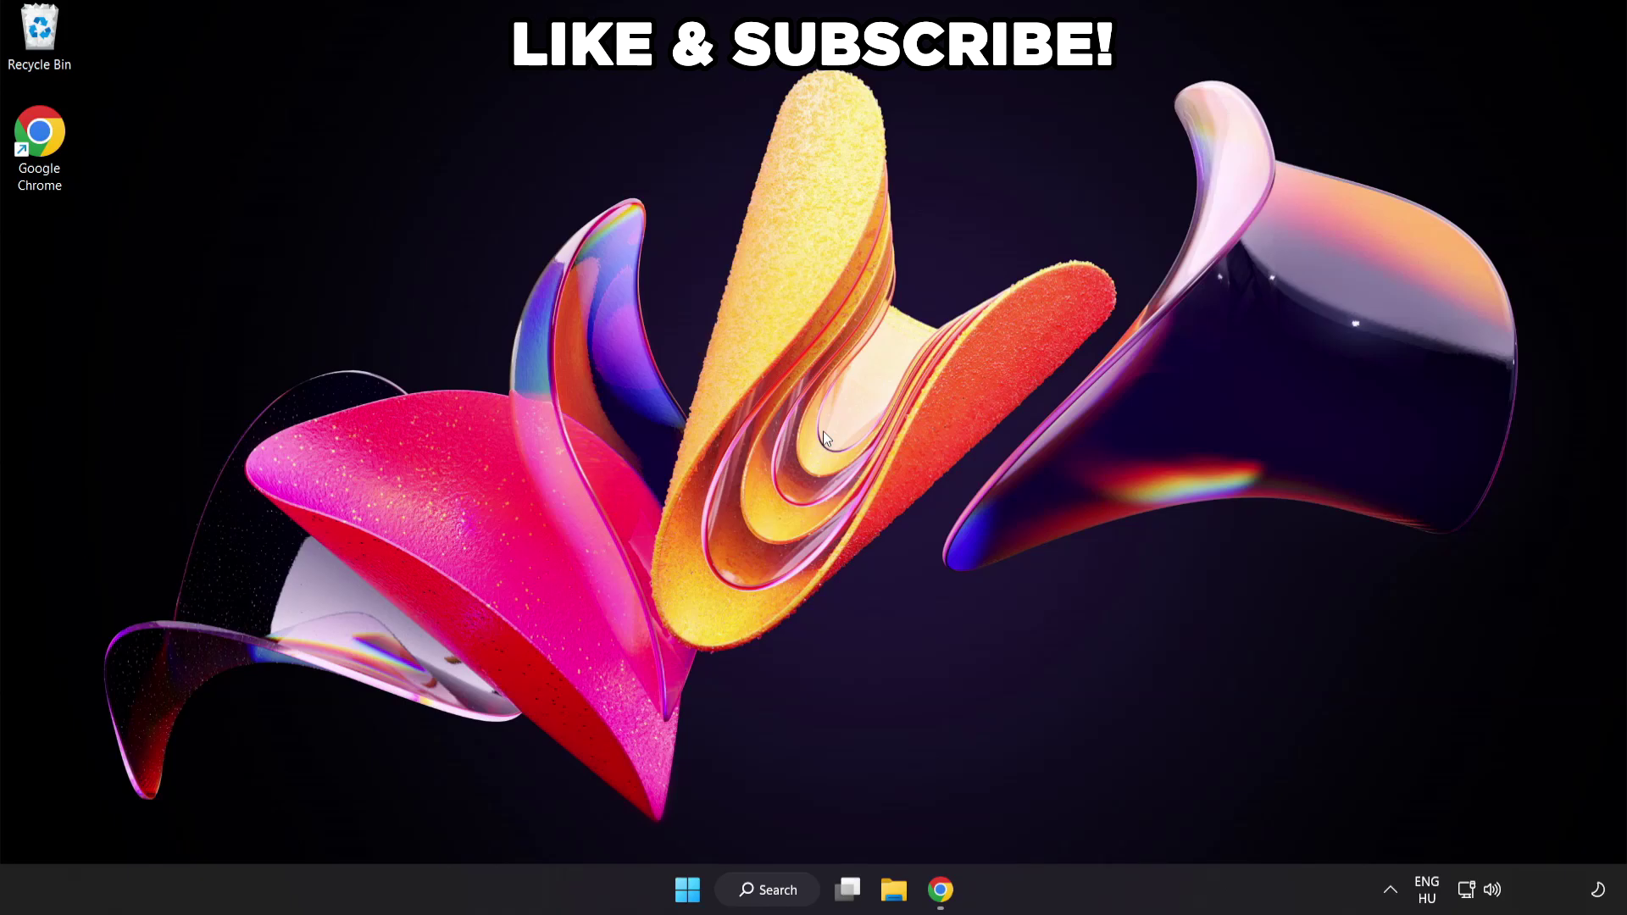
Step: Search Windows for 'edit power plan' to find the Edit power plan page
click(784, 891)
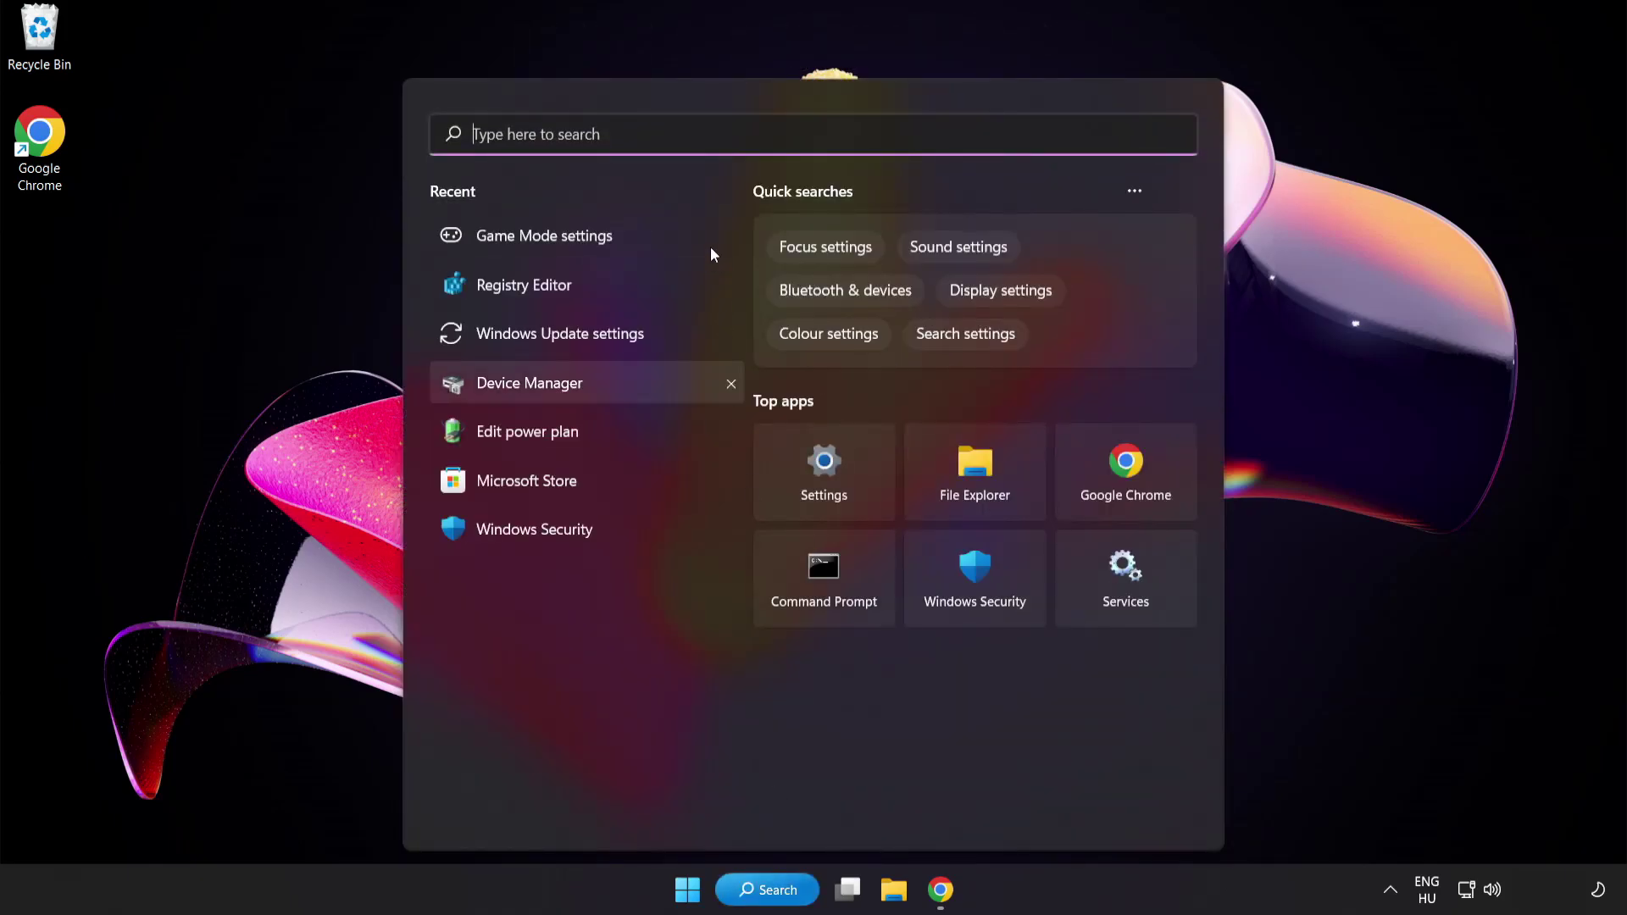
text(edit power p)
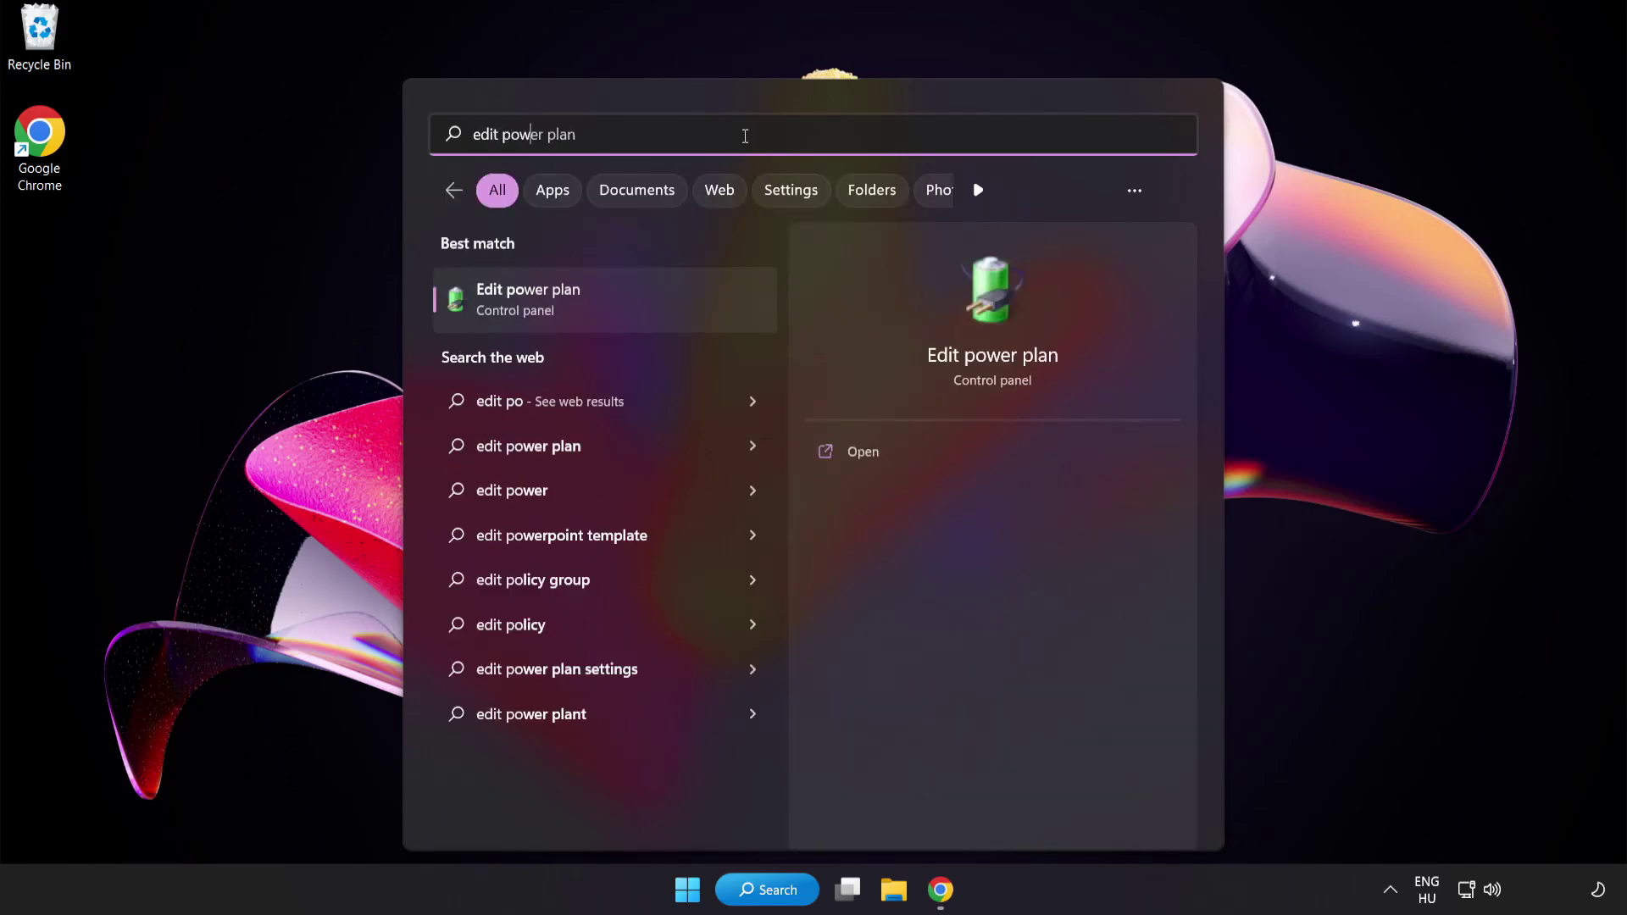
text(lan)
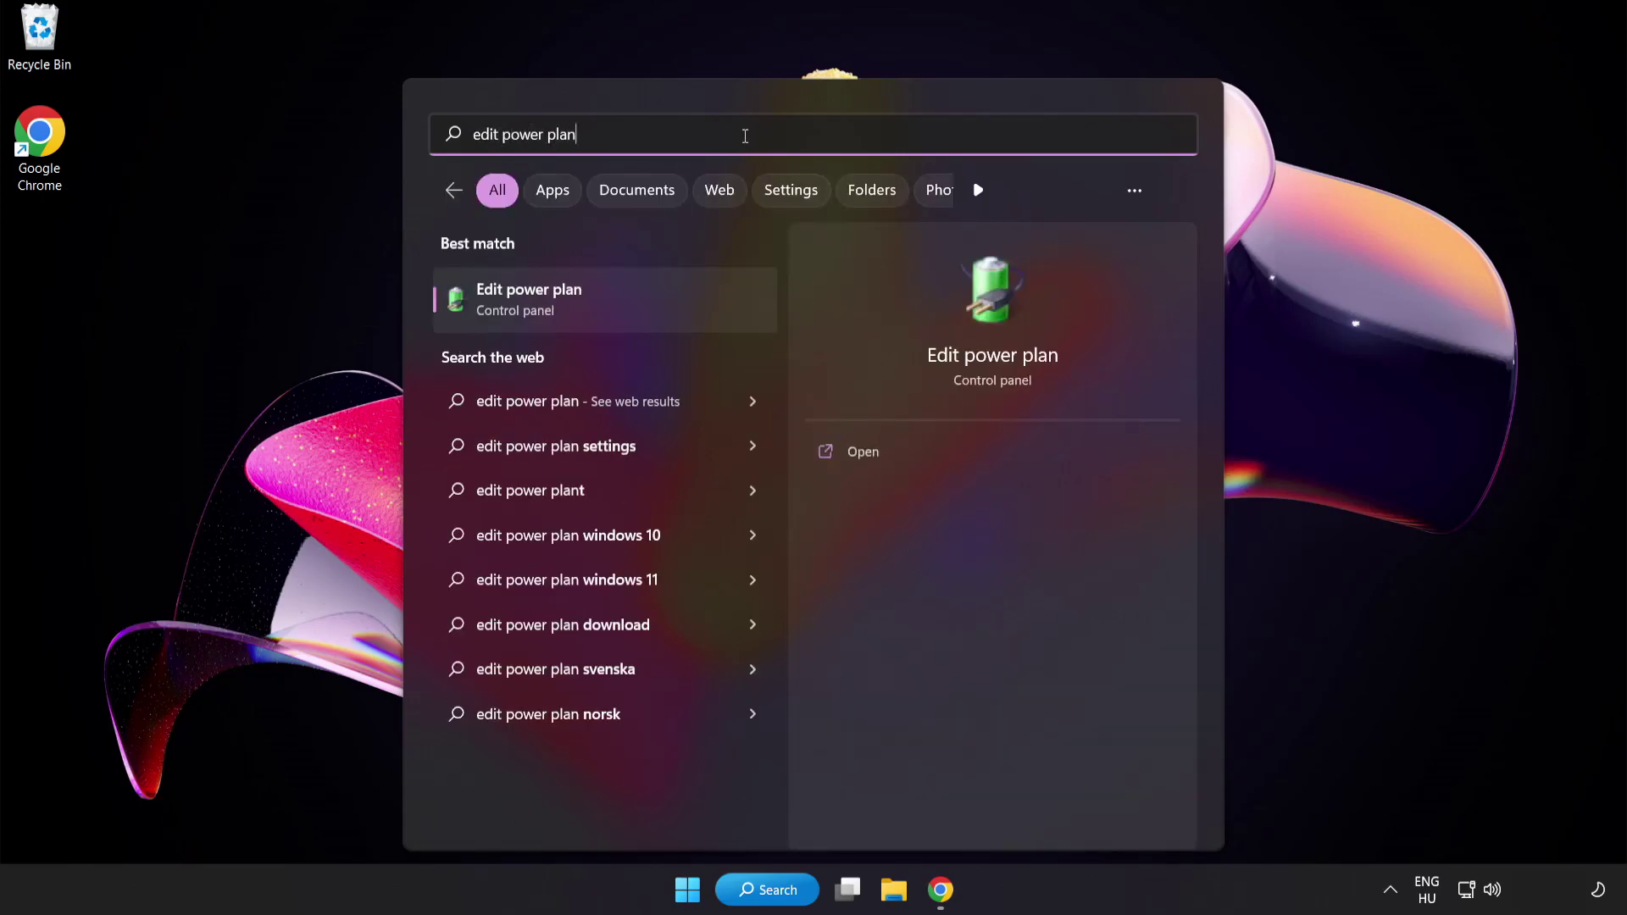
Step: Switch the active power plan from Balanced to High performance in Power Options, then close it
click(660, 309)
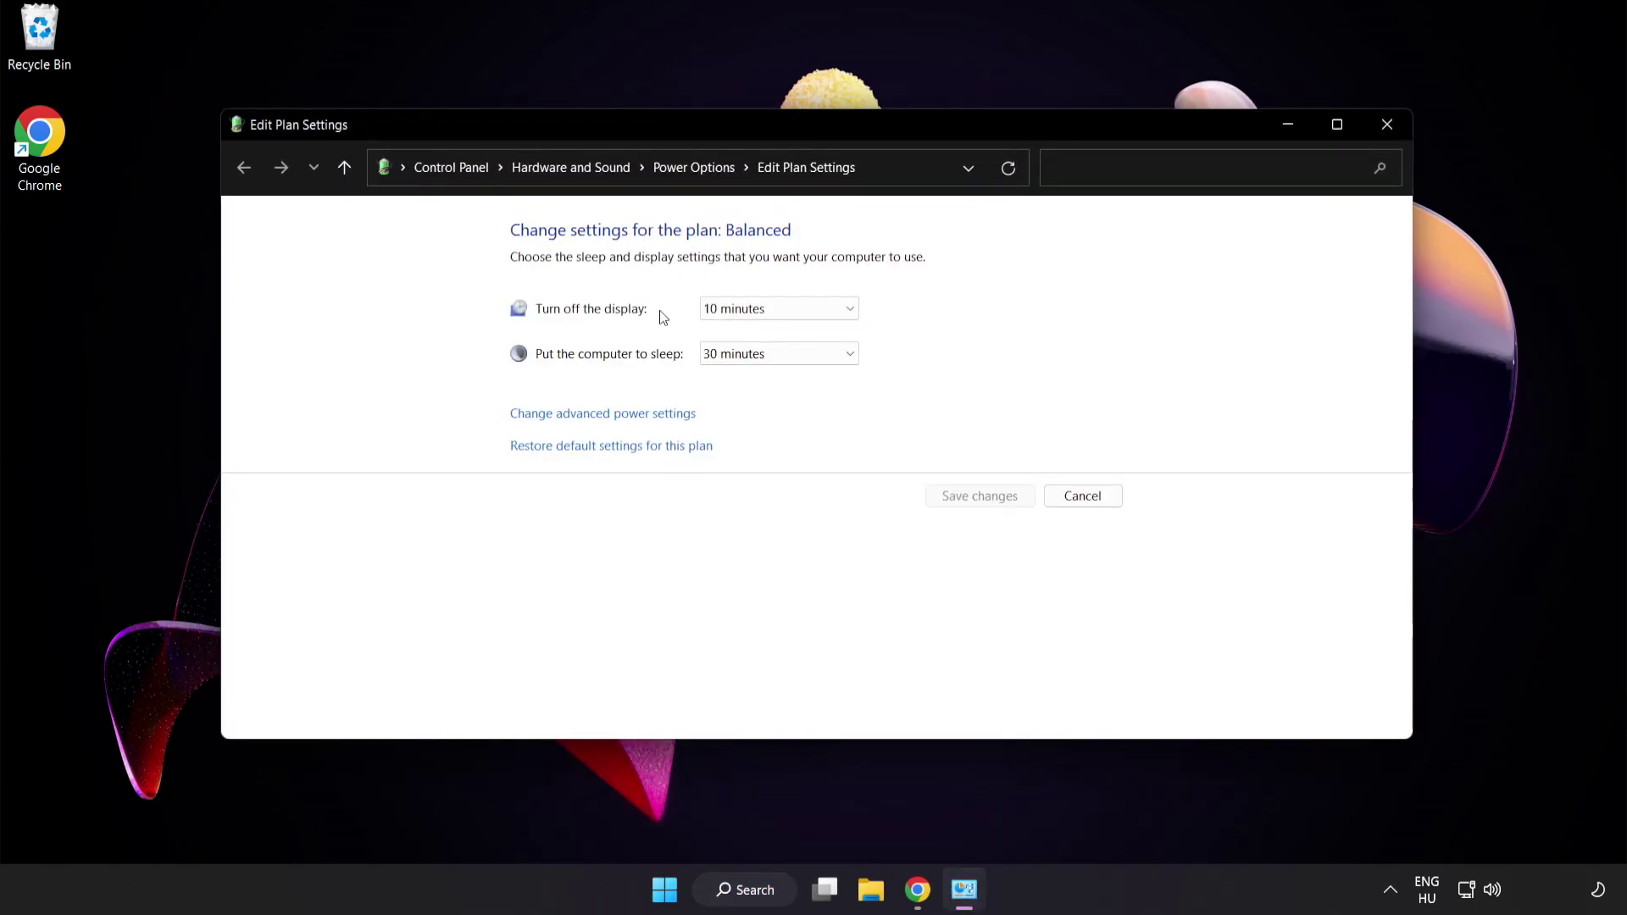
click(709, 169)
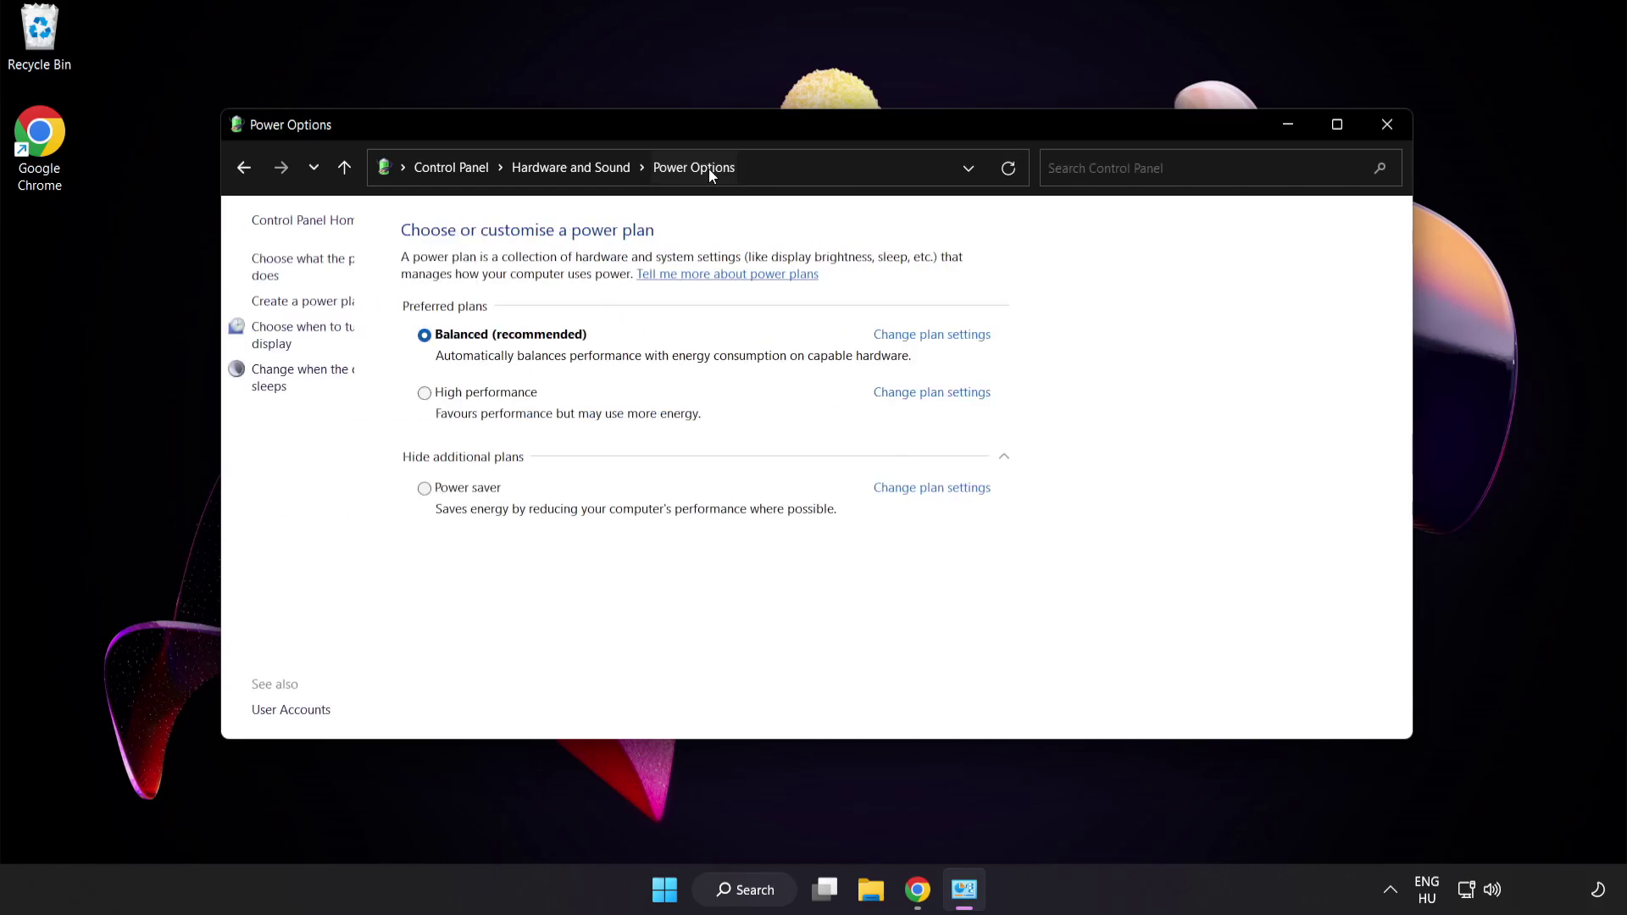
click(541, 397)
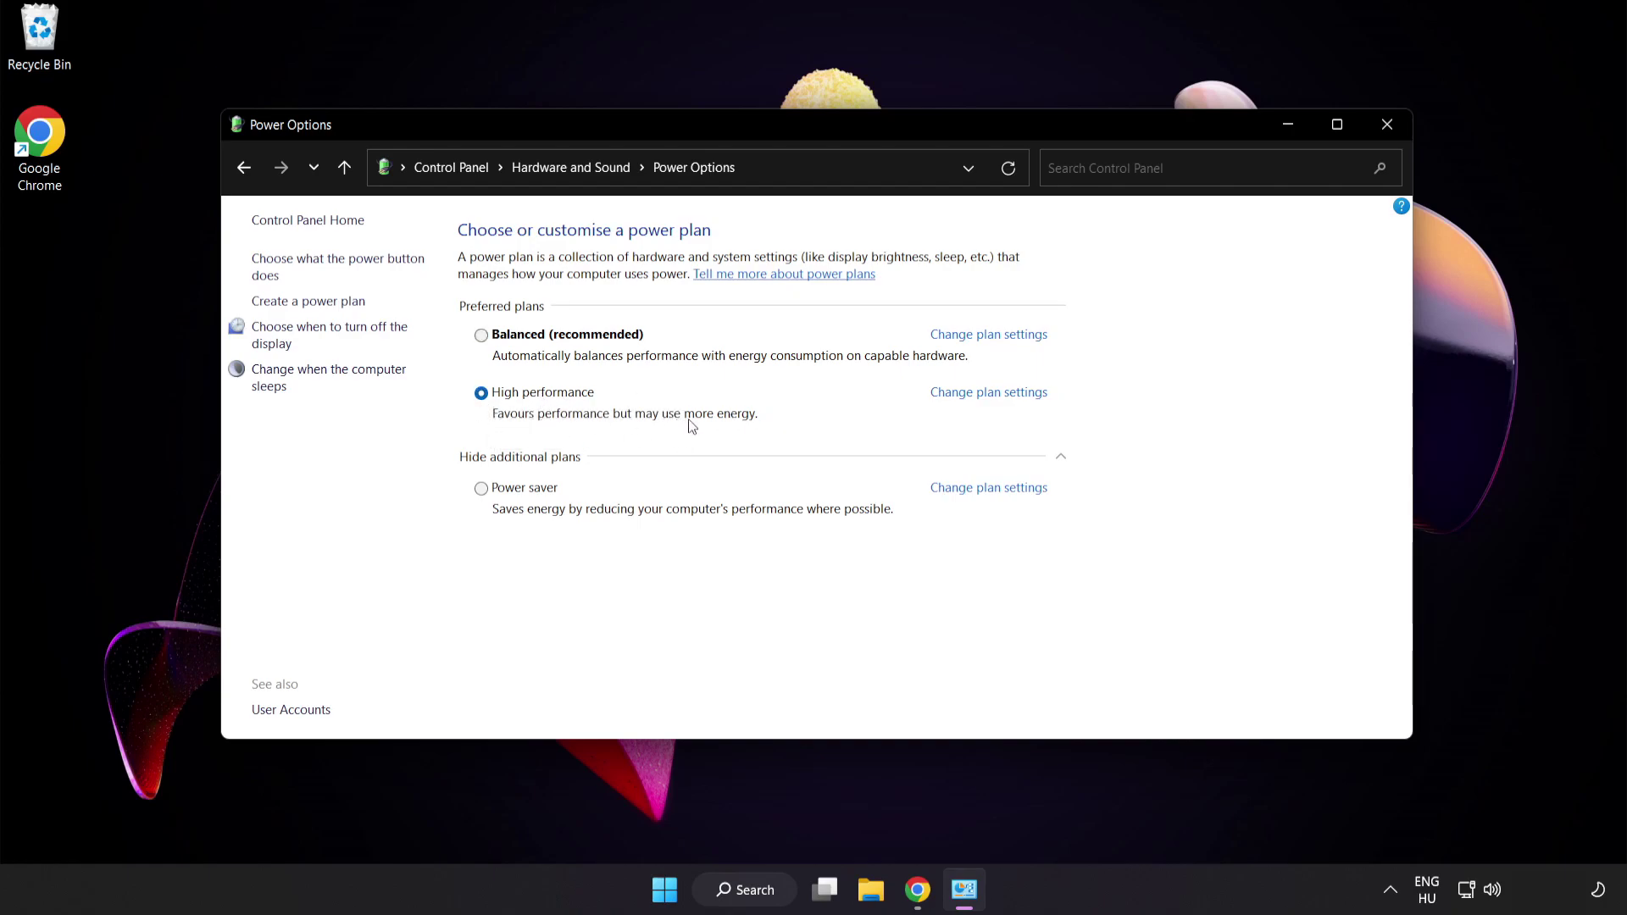
click(1387, 125)
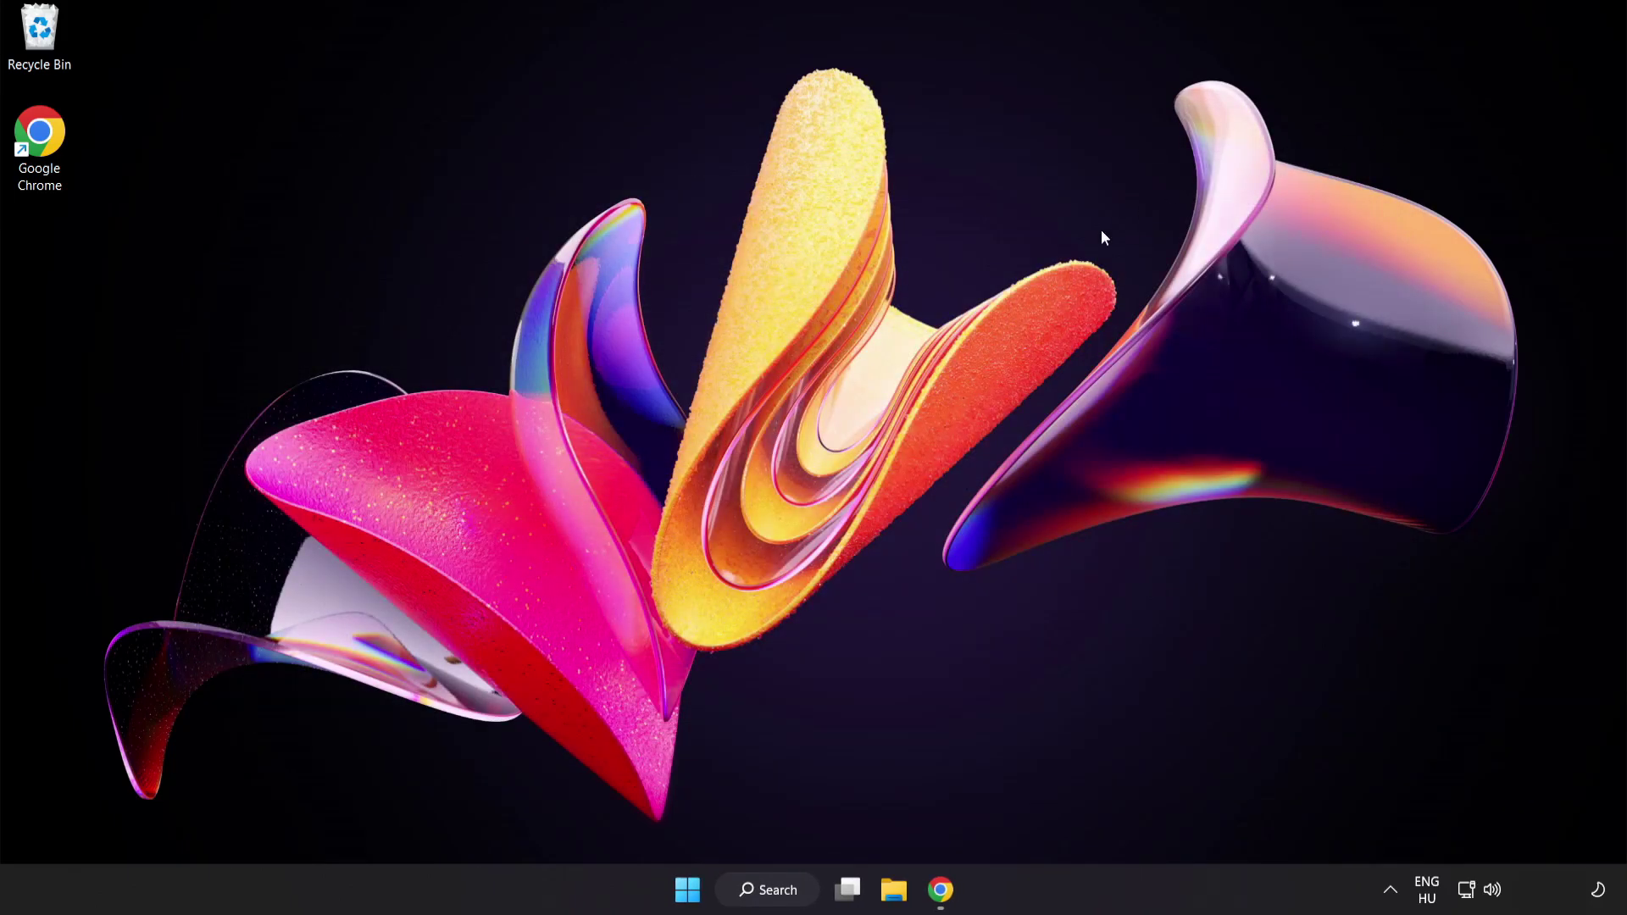
Step: Open Device Manager from search and select VMware SVGA 3D under the expanded Display adapters
click(784, 890)
text(device manager)
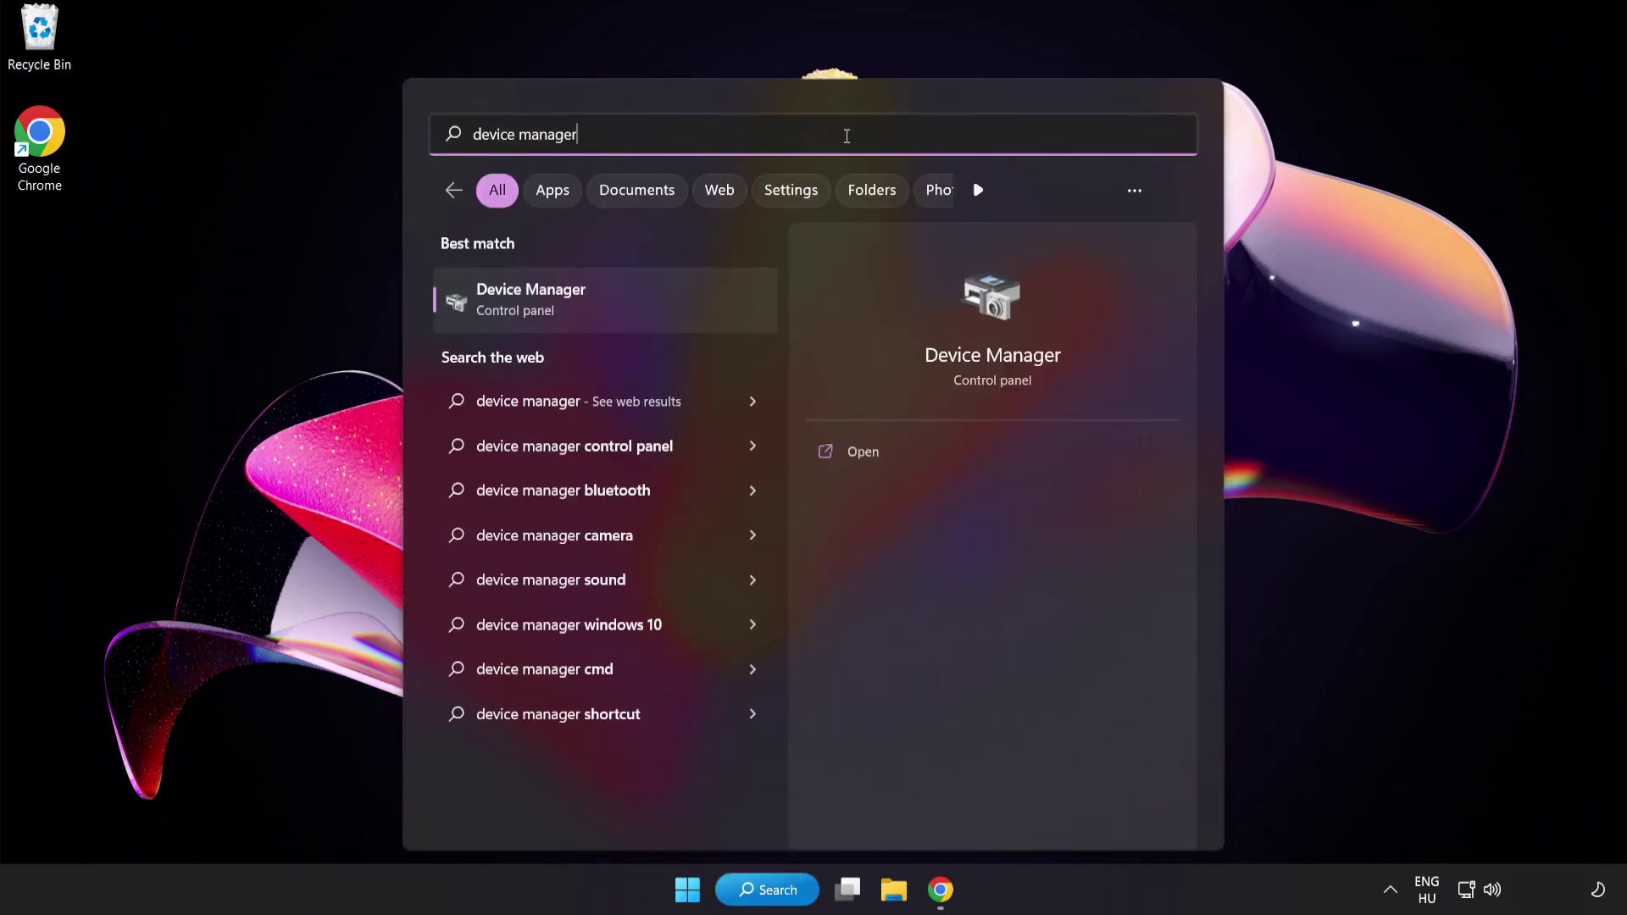
click(666, 307)
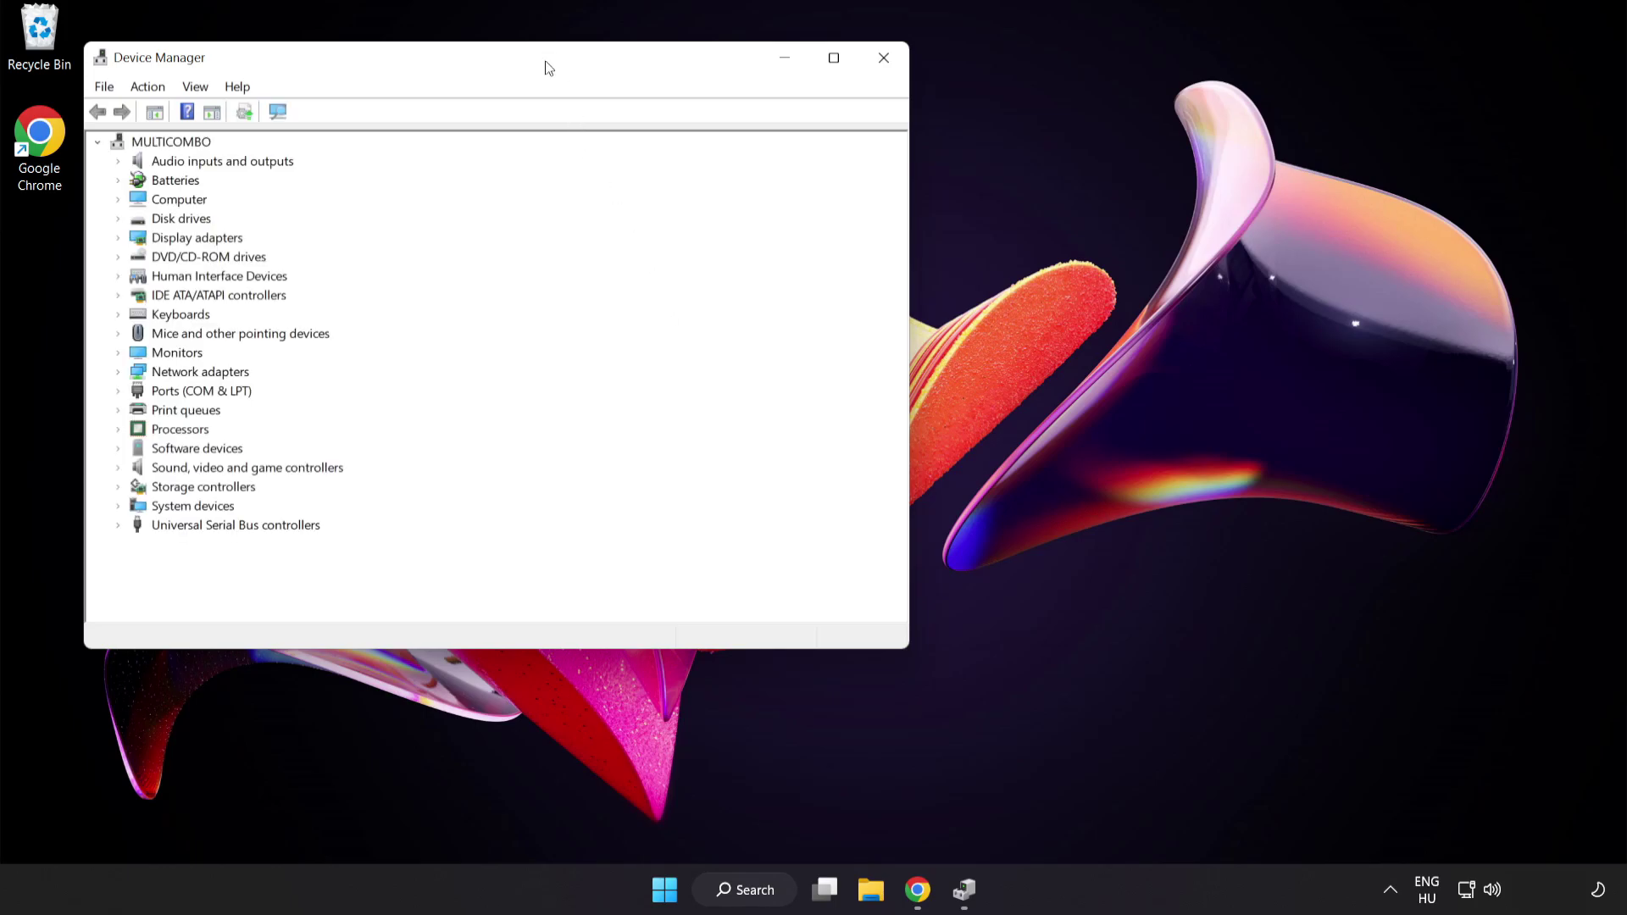
drag(551, 68, 827, 167)
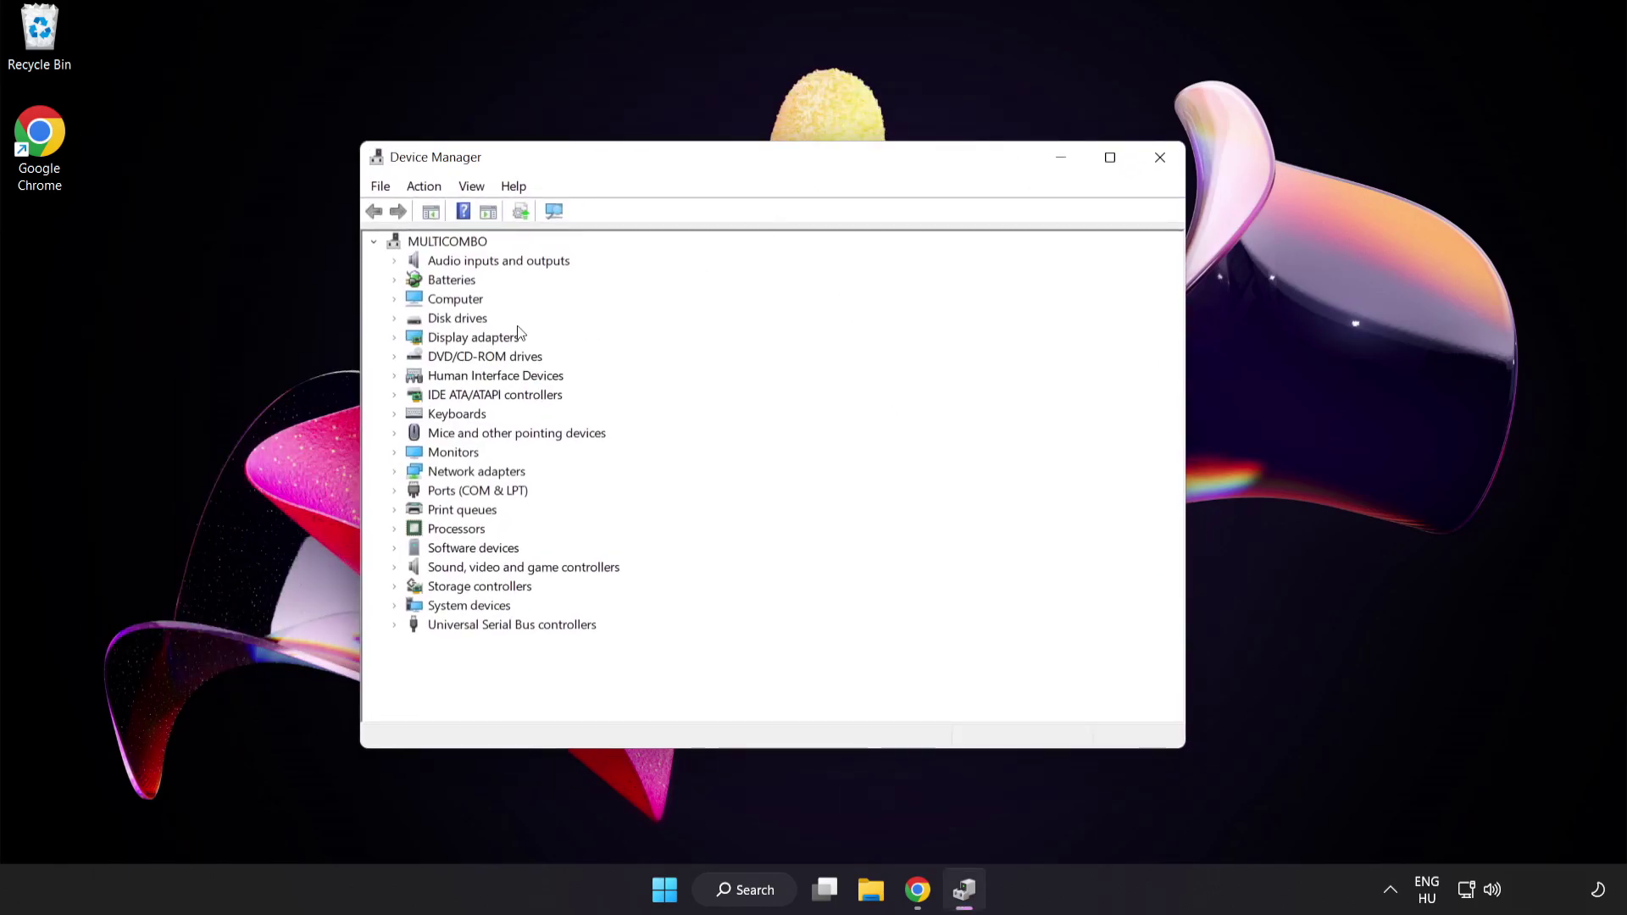
click(418, 343)
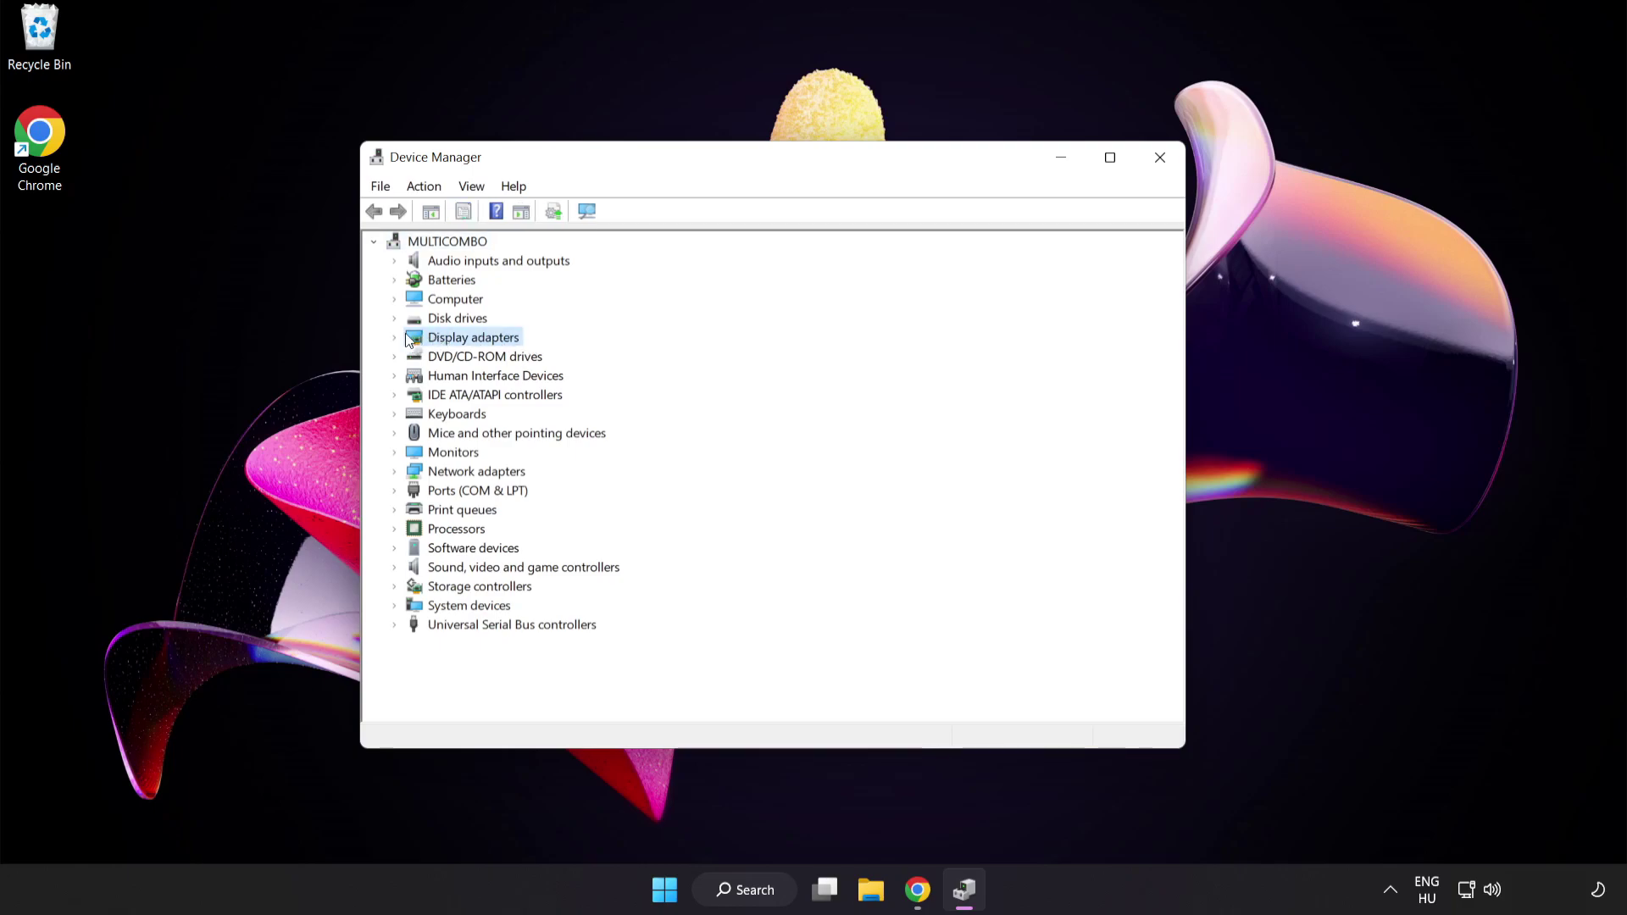
click(394, 339)
click(463, 358)
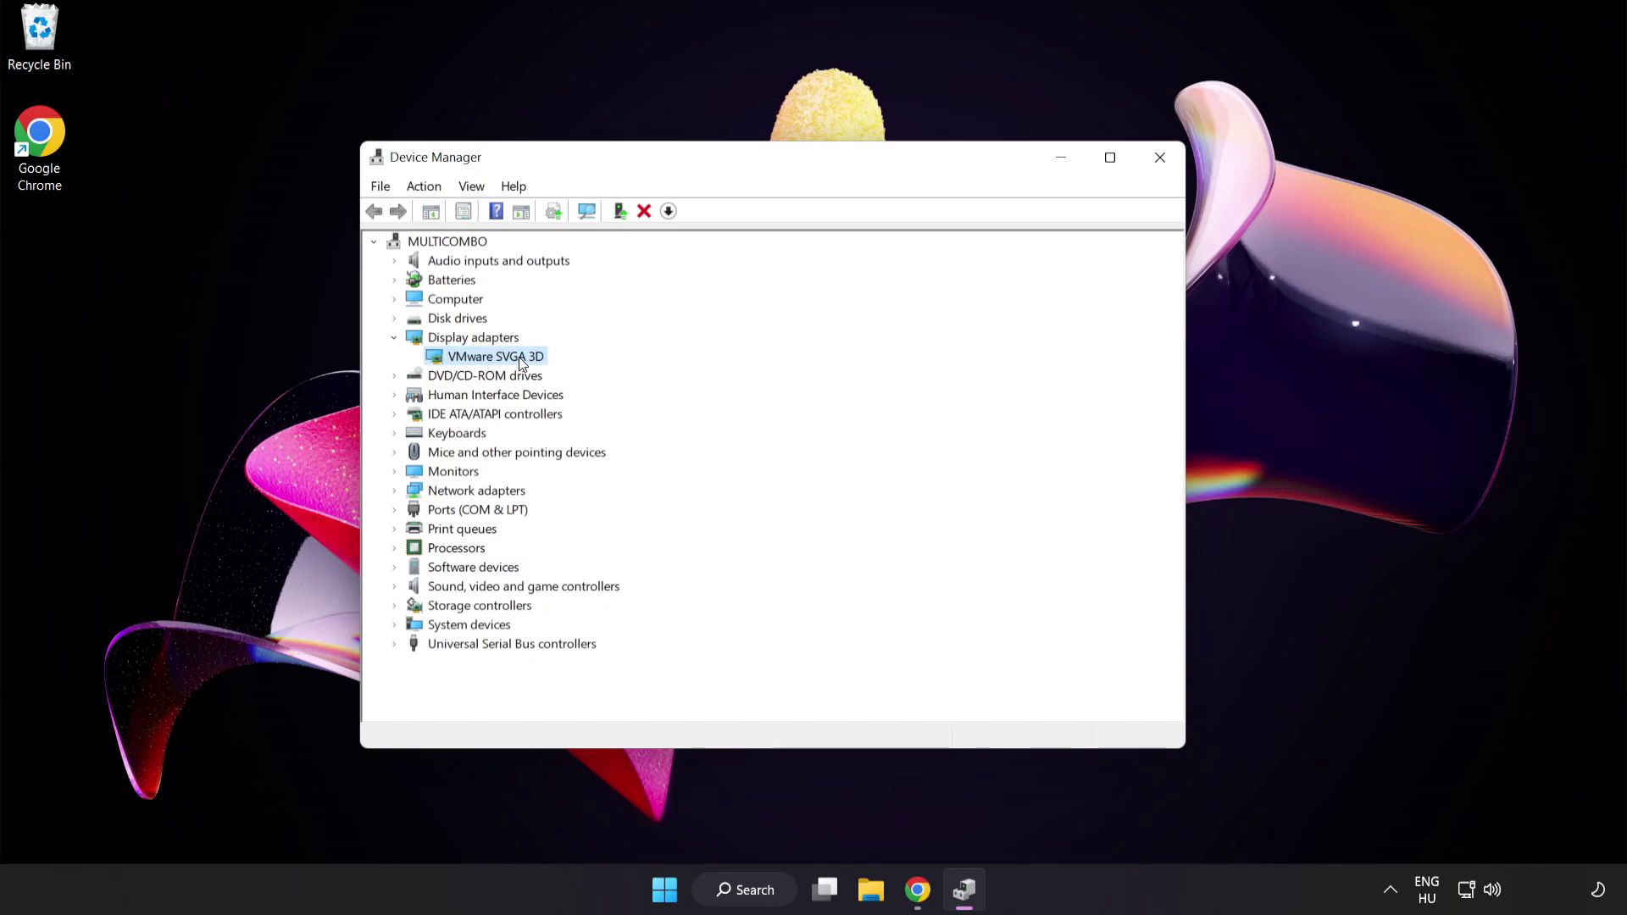
Step: Search automatically for a VMware SVGA 3D driver, confirm the best is installed, then close Device Manager
right_click(519, 357)
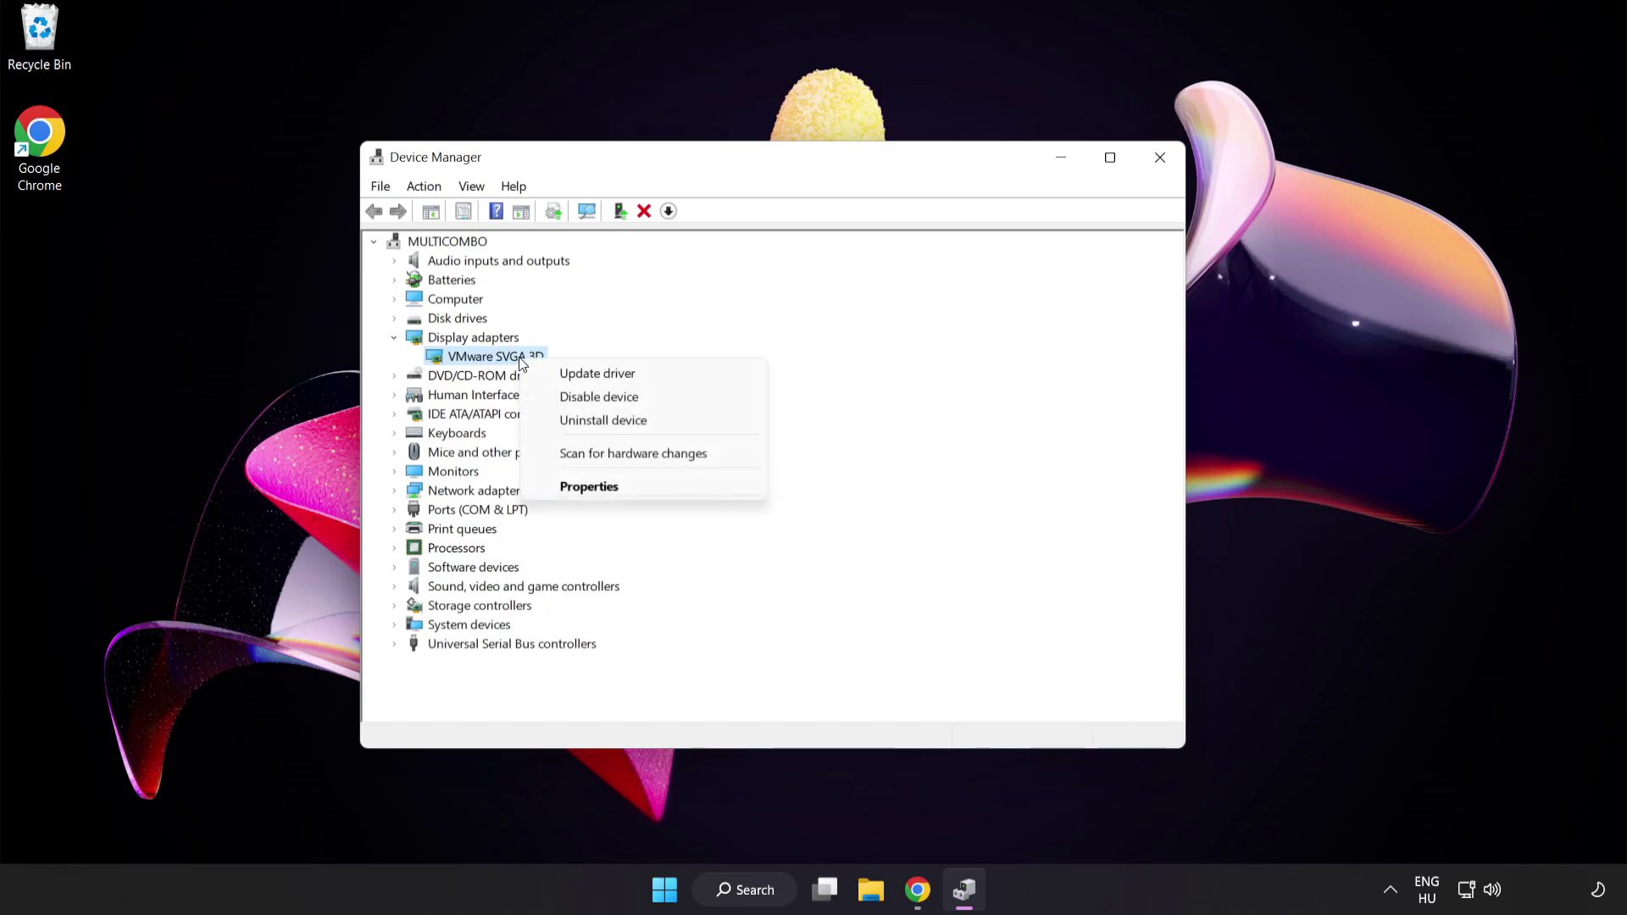
click(638, 373)
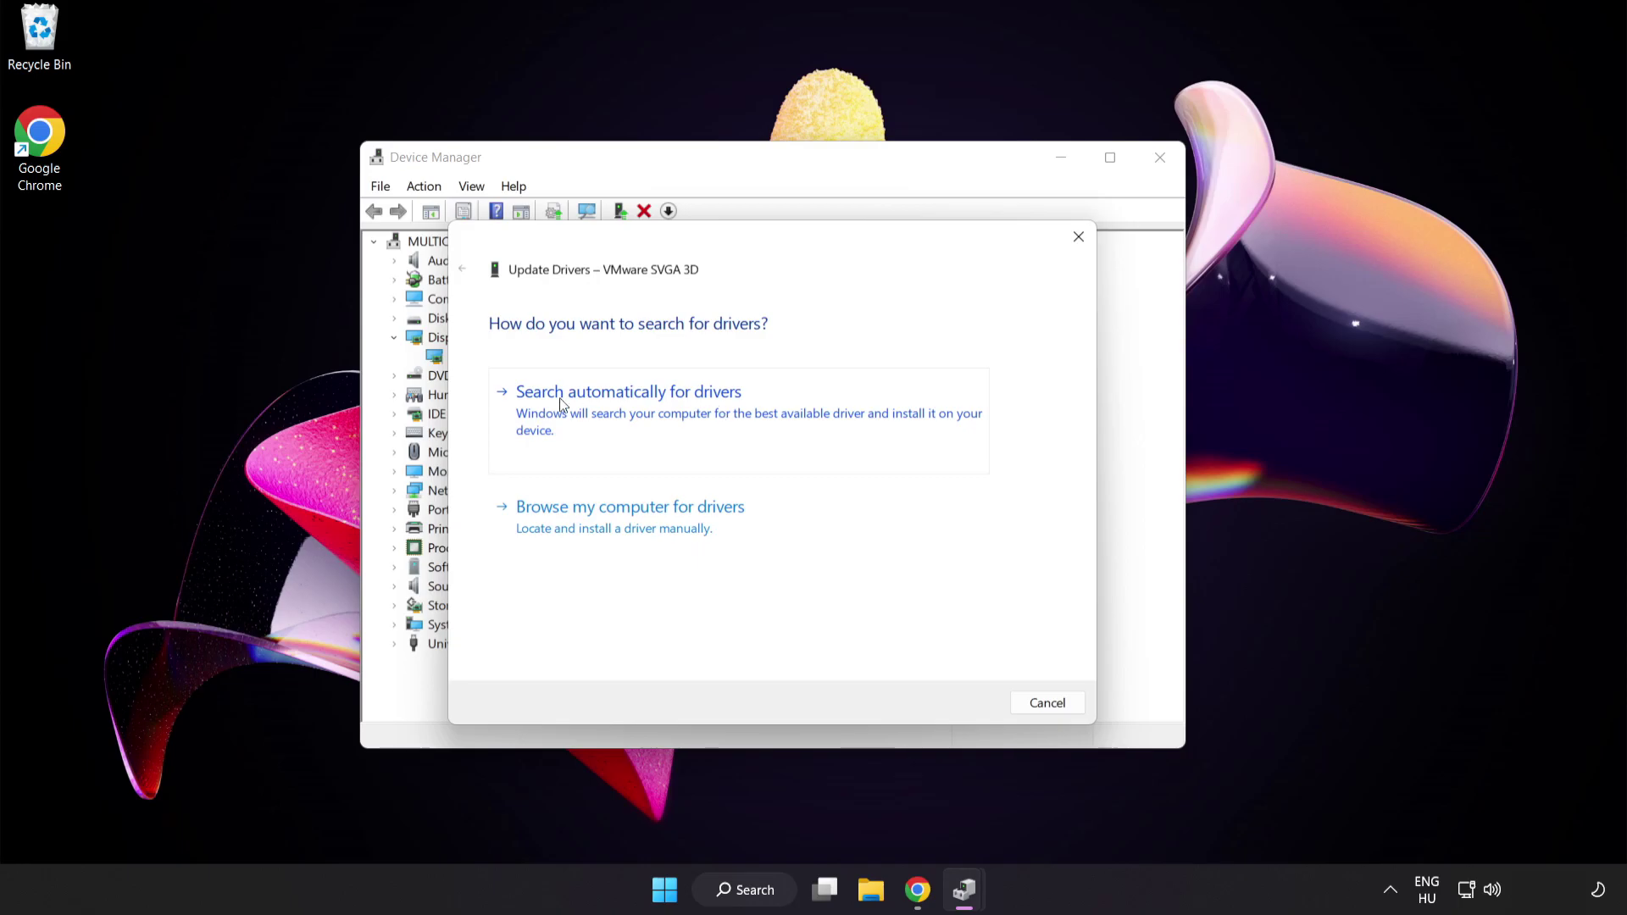
click(671, 411)
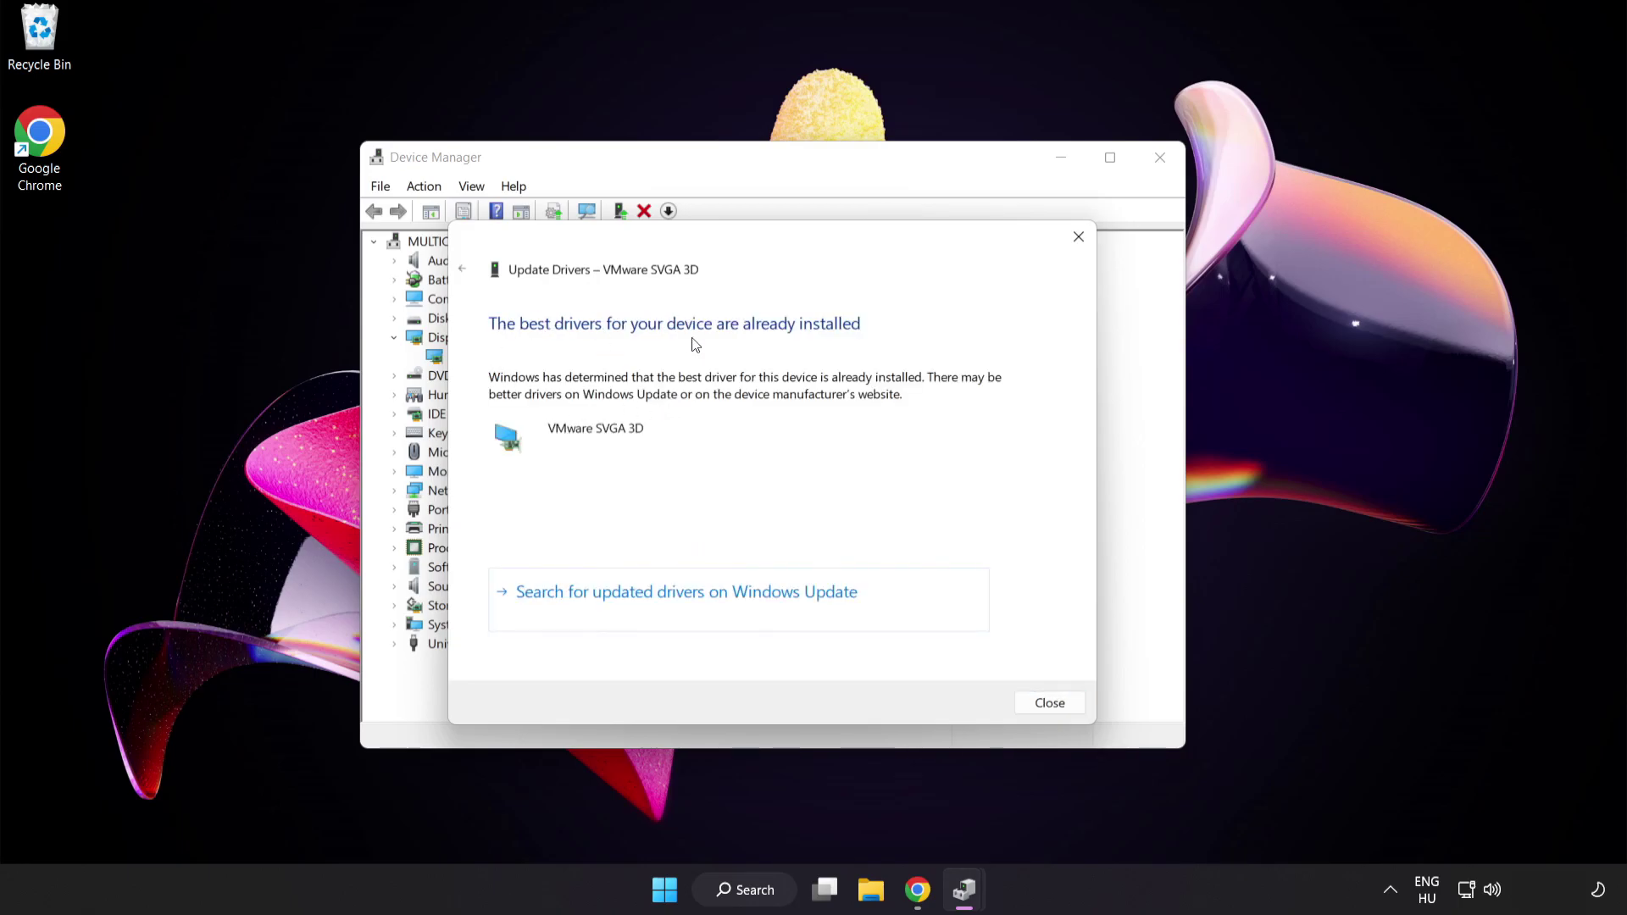
click(1048, 704)
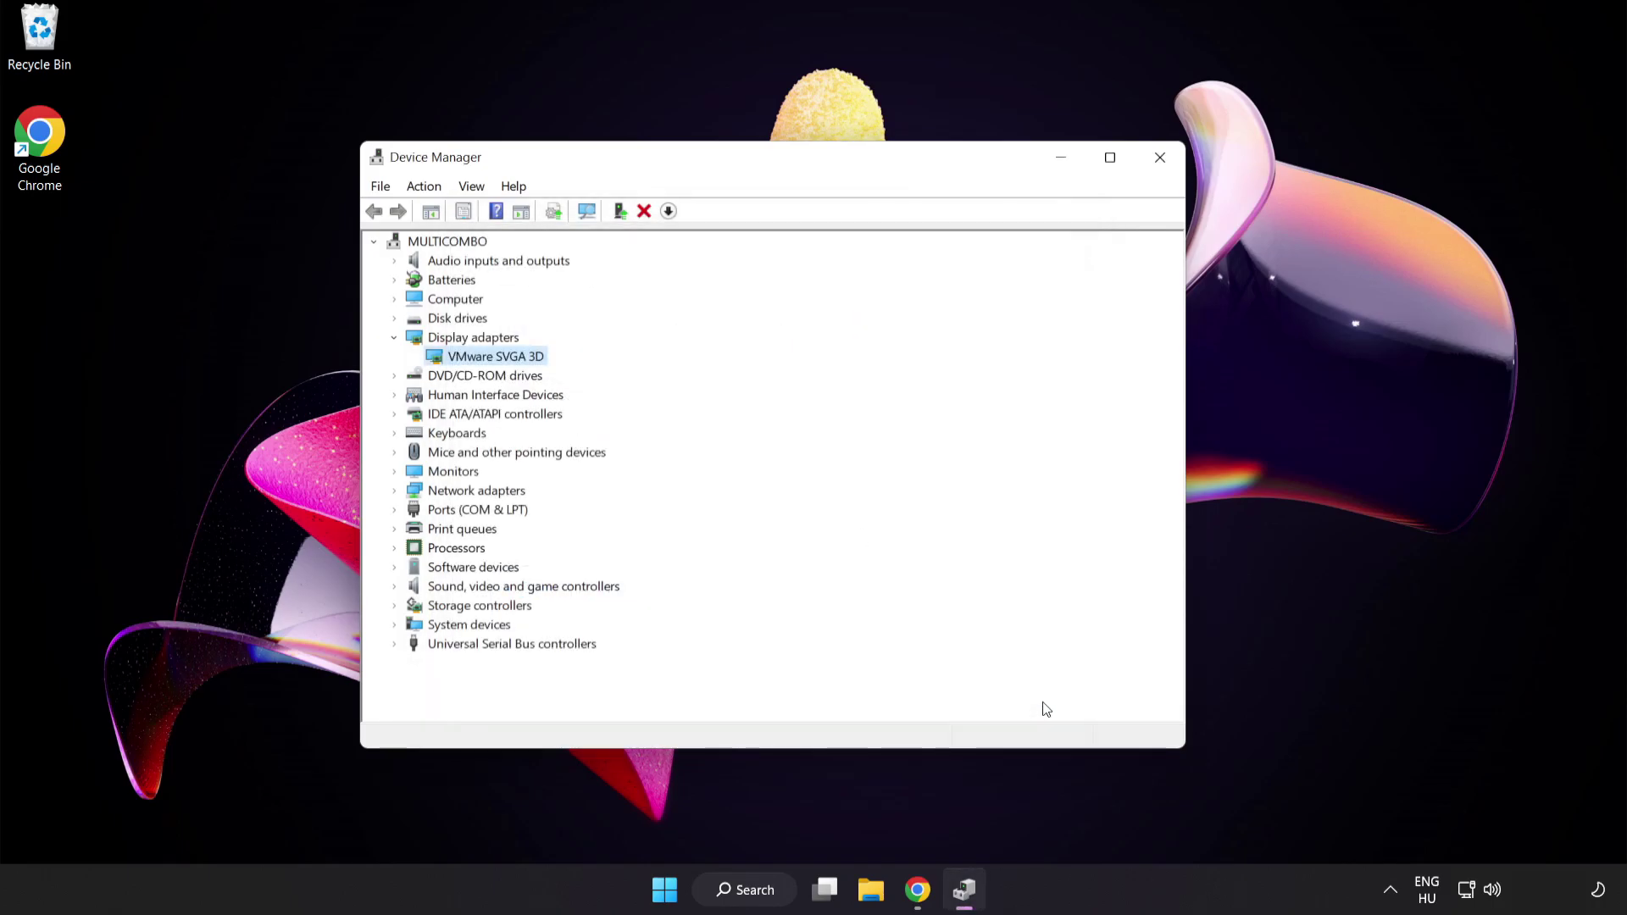
click(1154, 170)
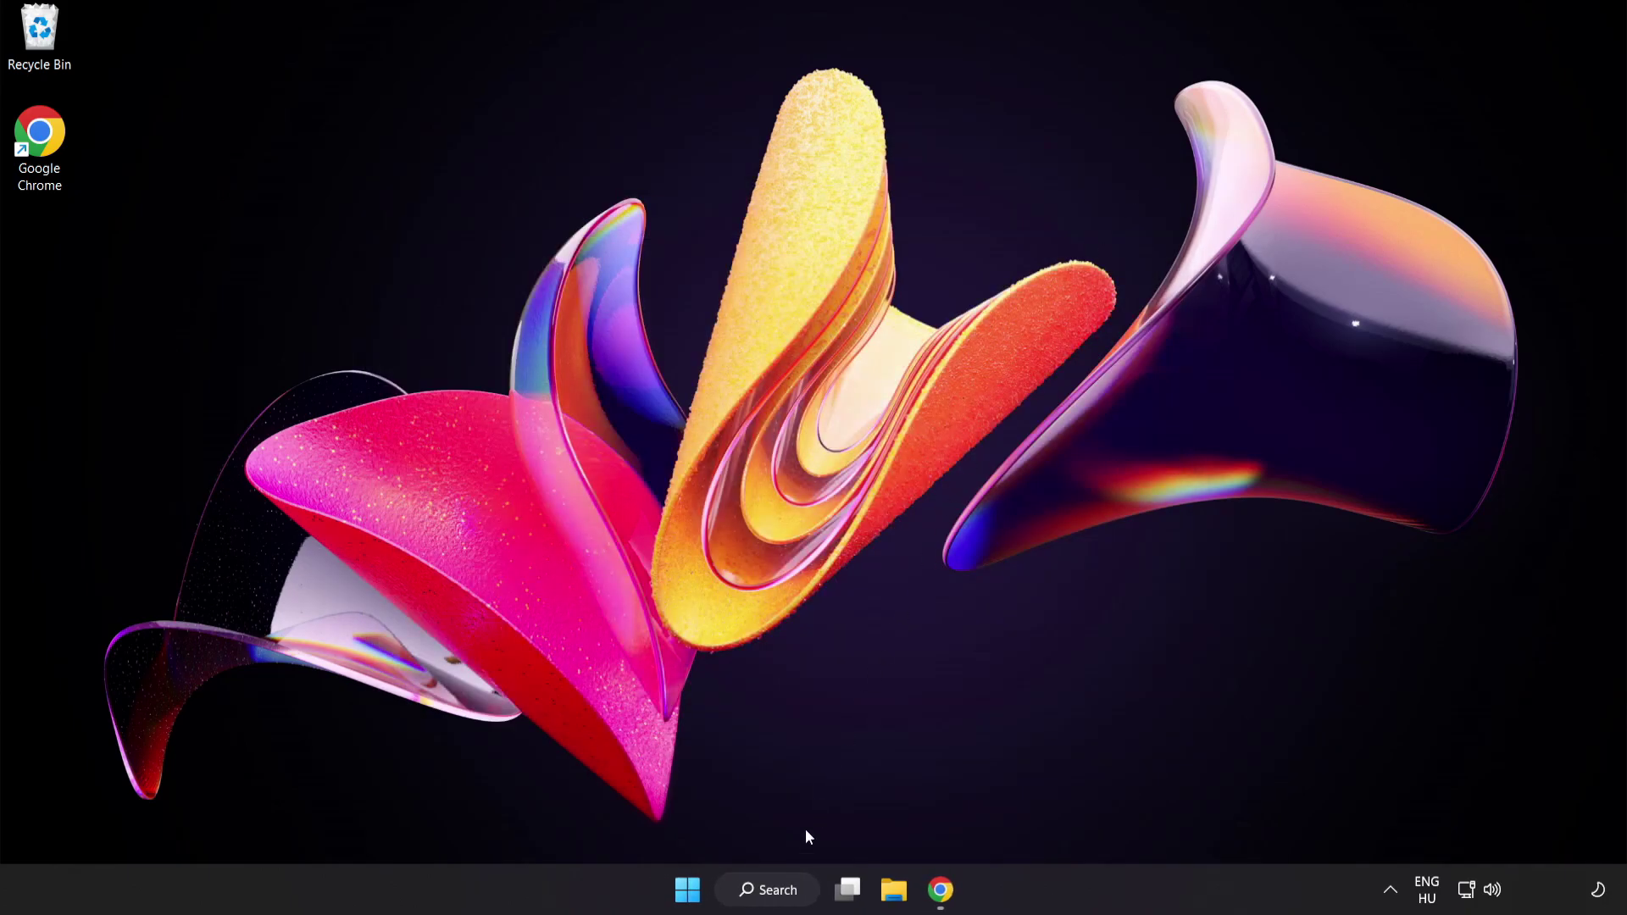
click(786, 900)
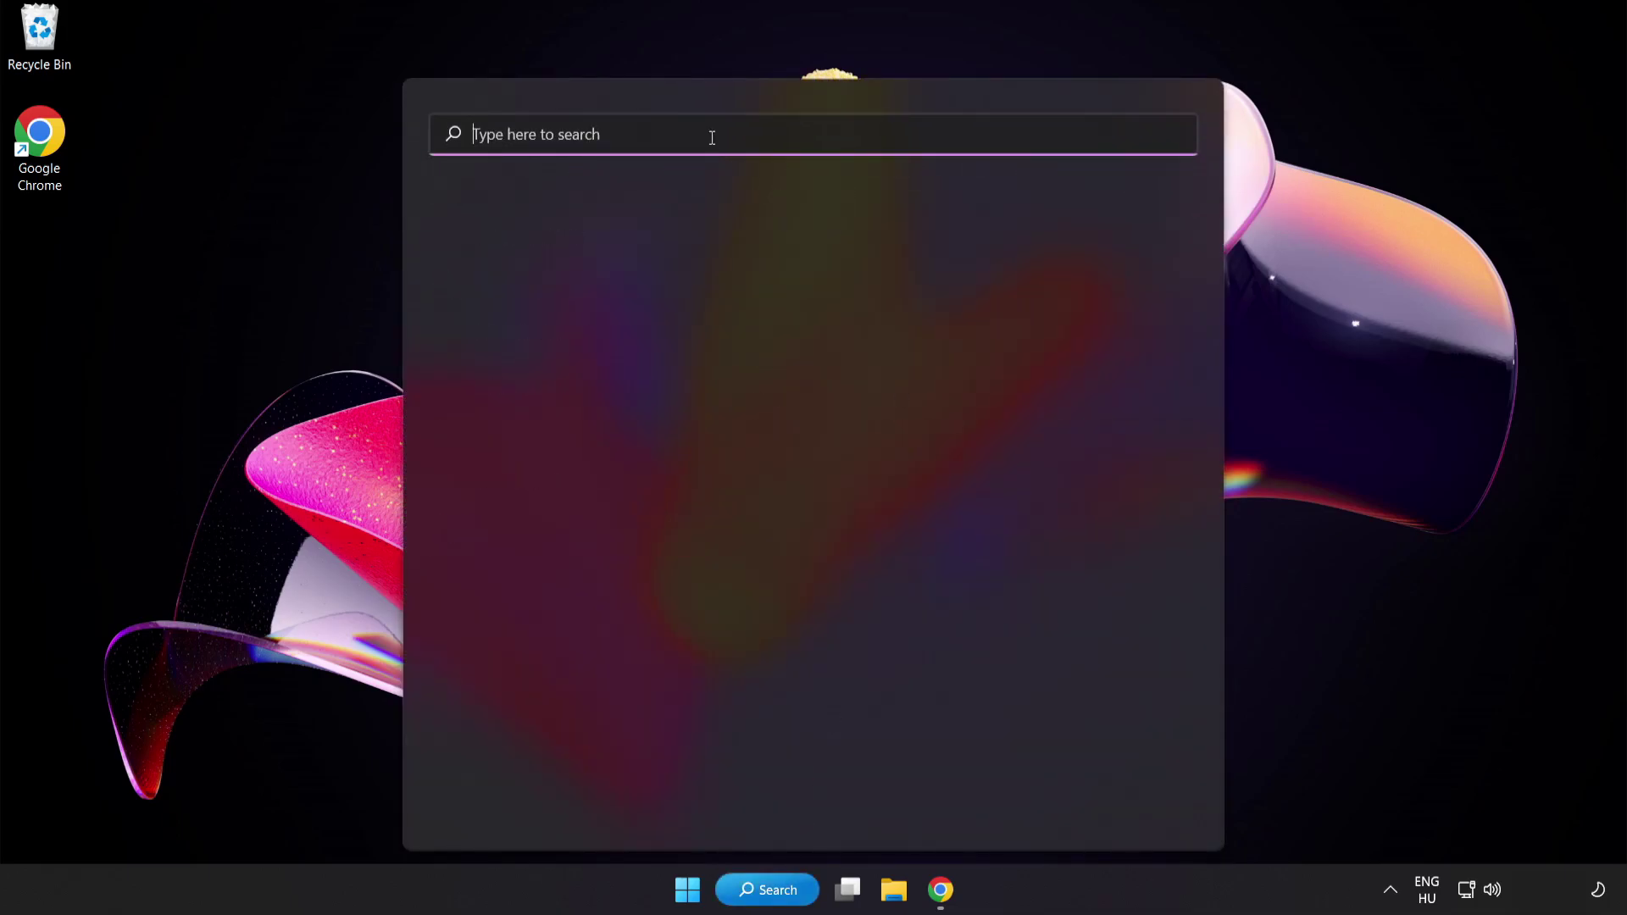
text(game mode settings)
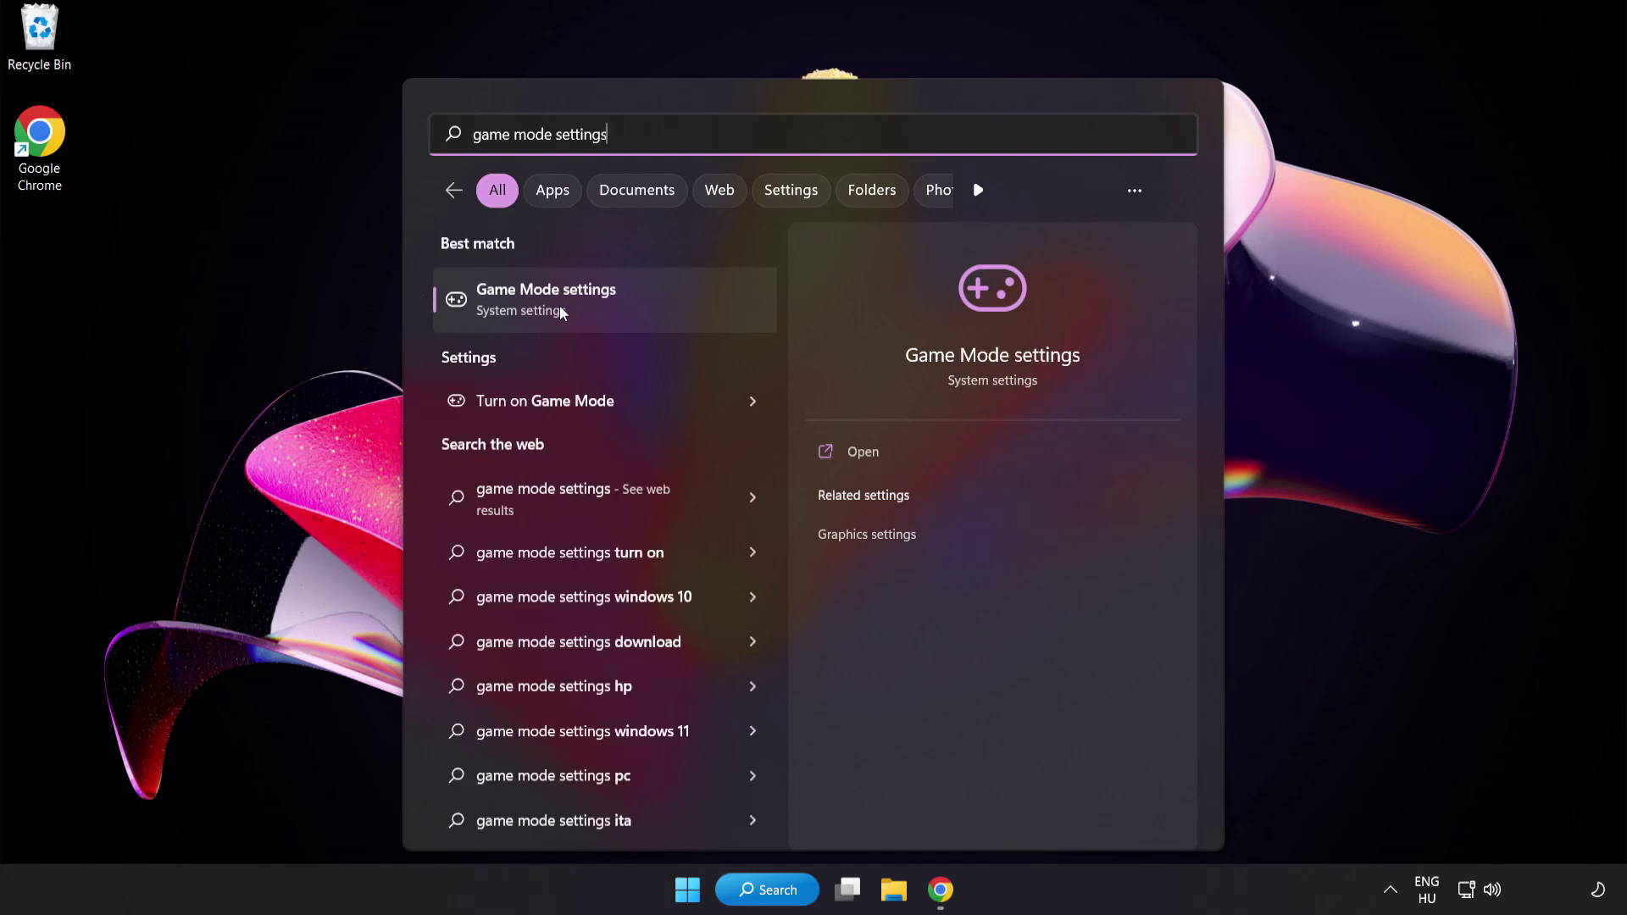
click(594, 310)
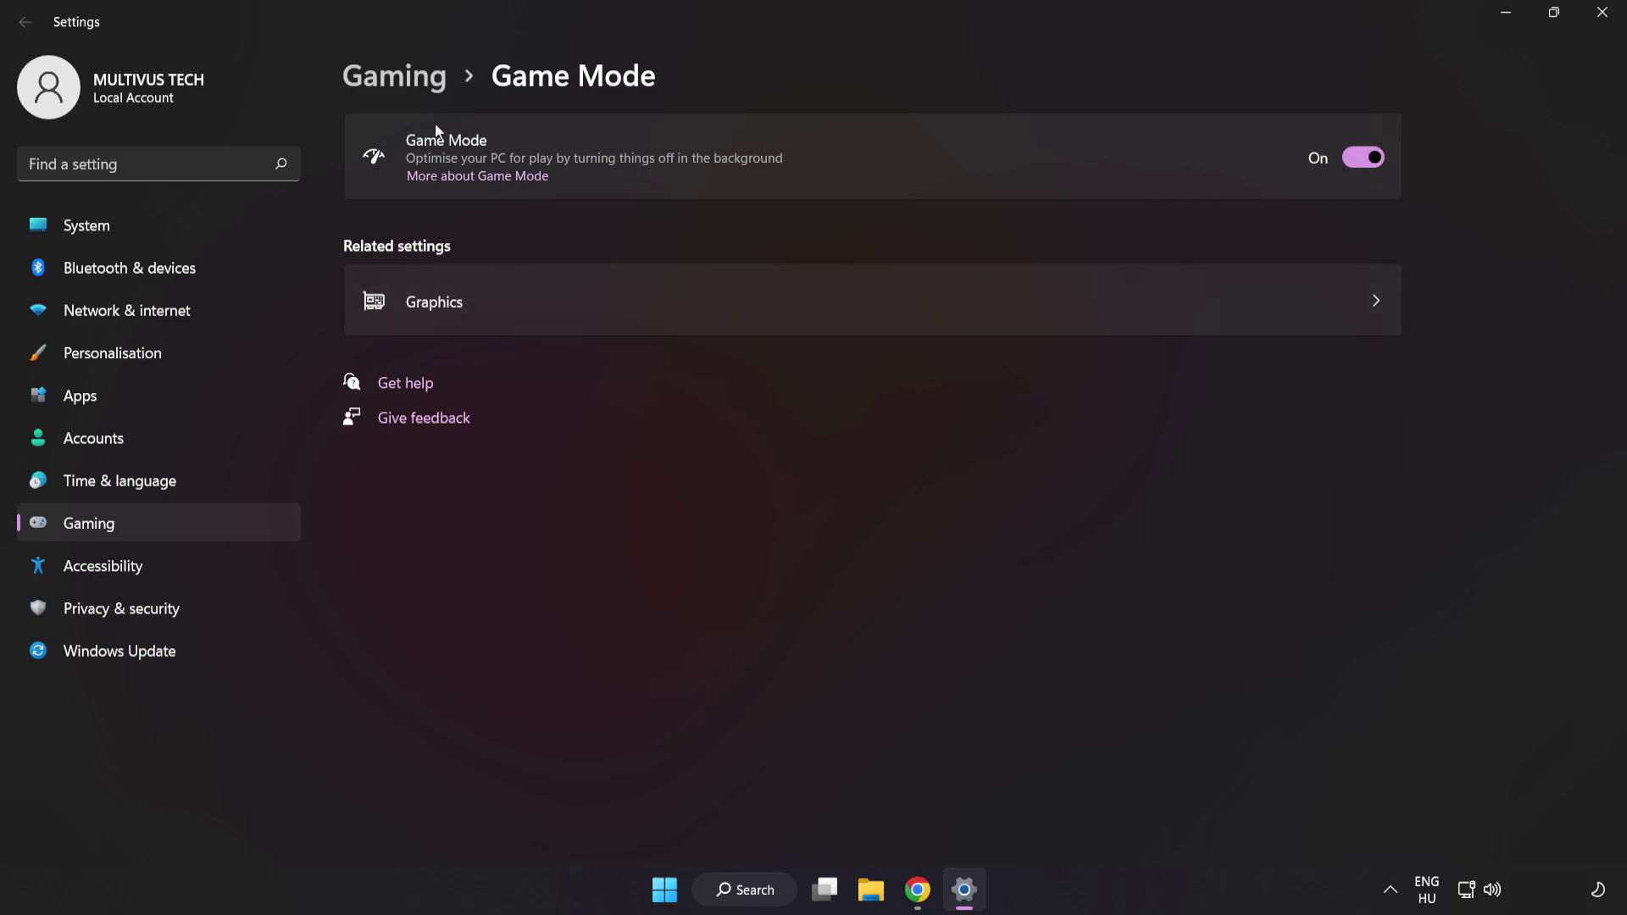
click(402, 83)
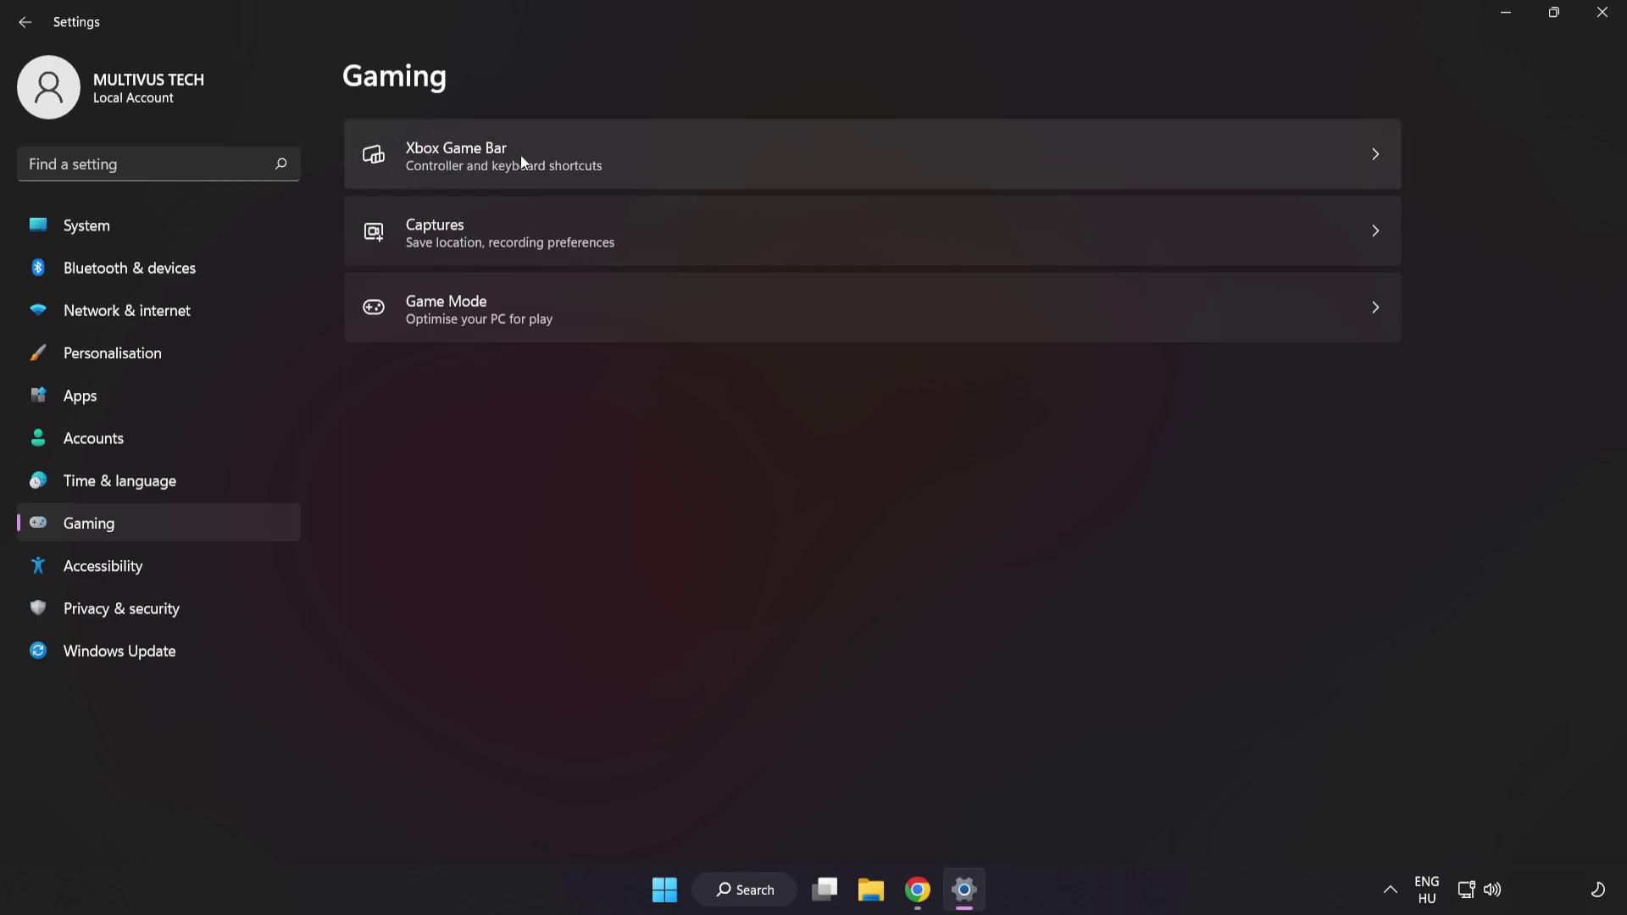
click(1175, 151)
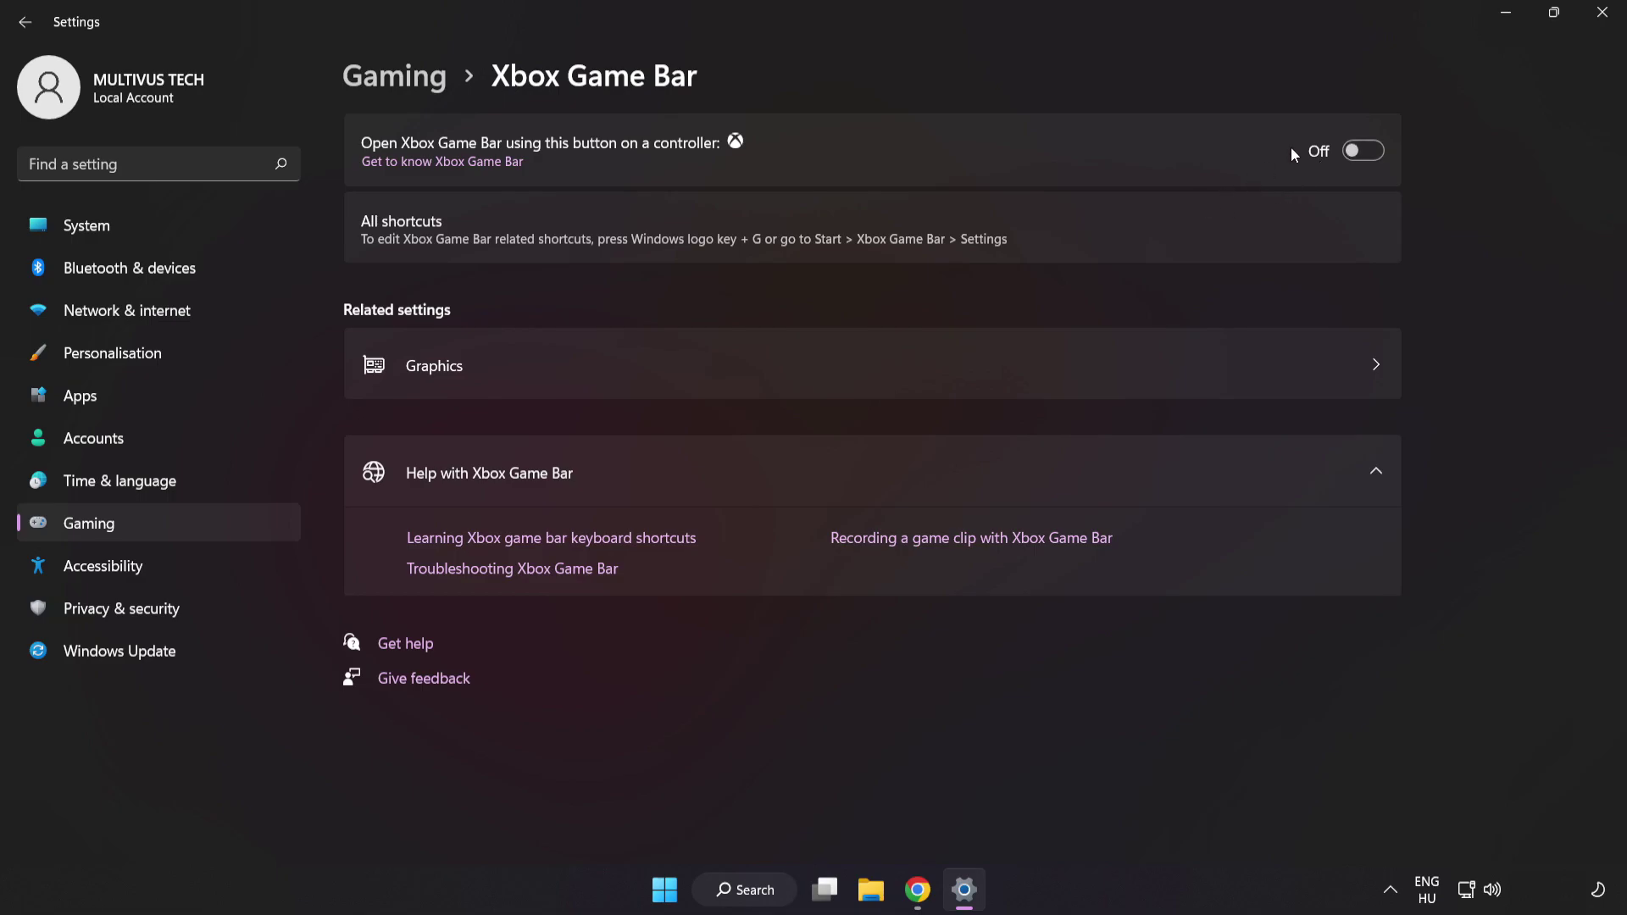
click(1605, 25)
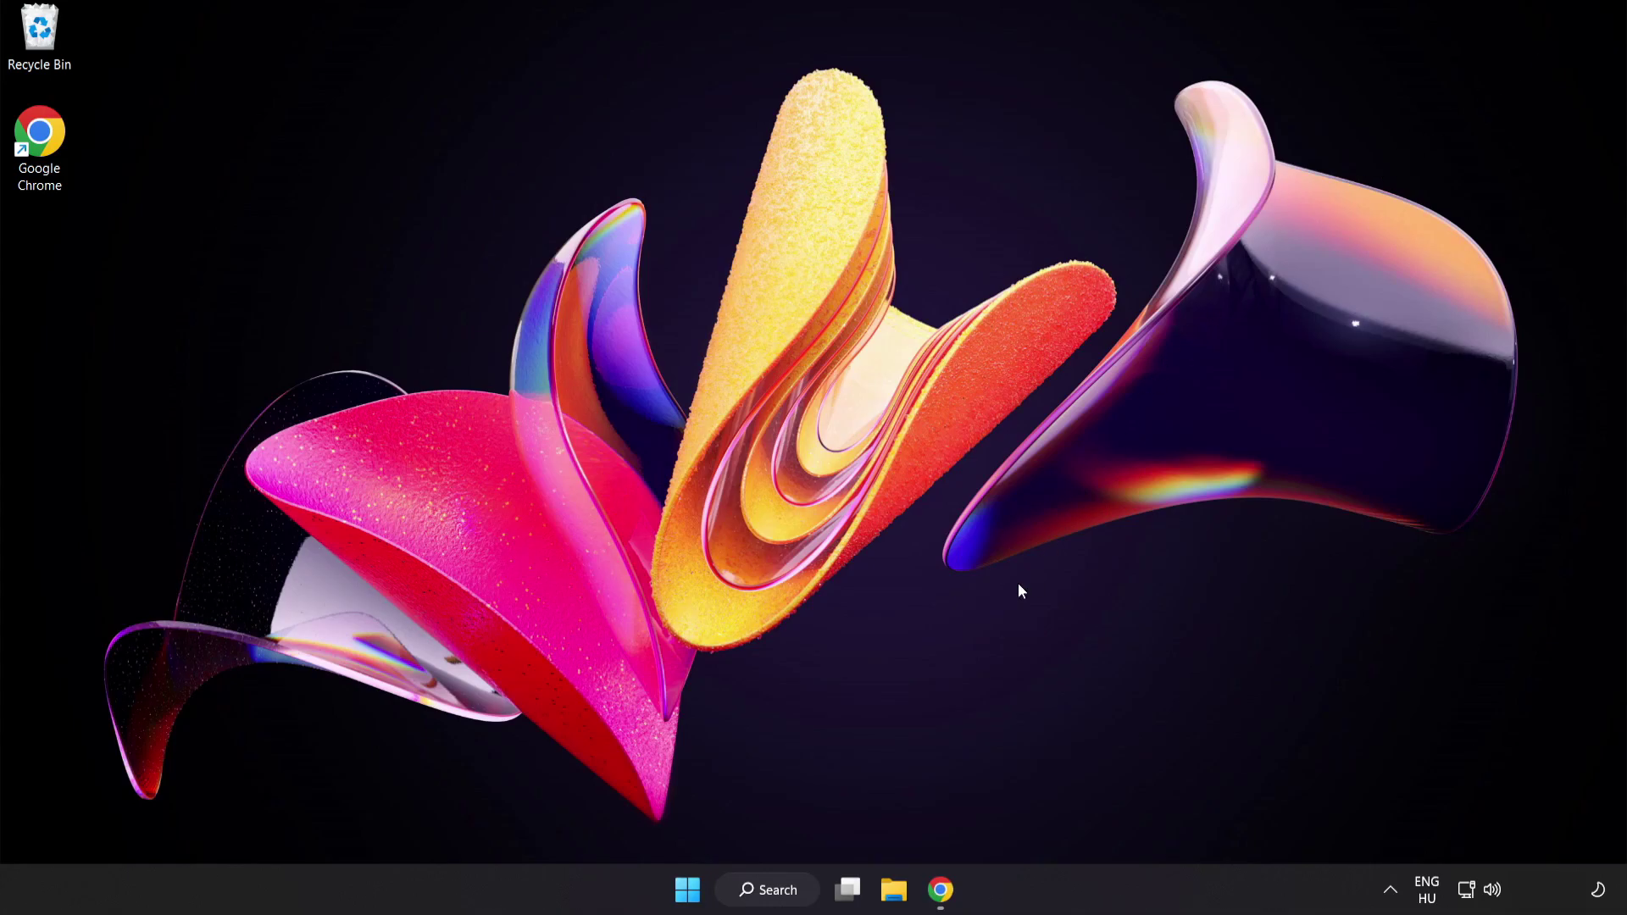
Step: Open Task Manager from the Start quick menu and end the Google Chrome (8) process
right_click(685, 896)
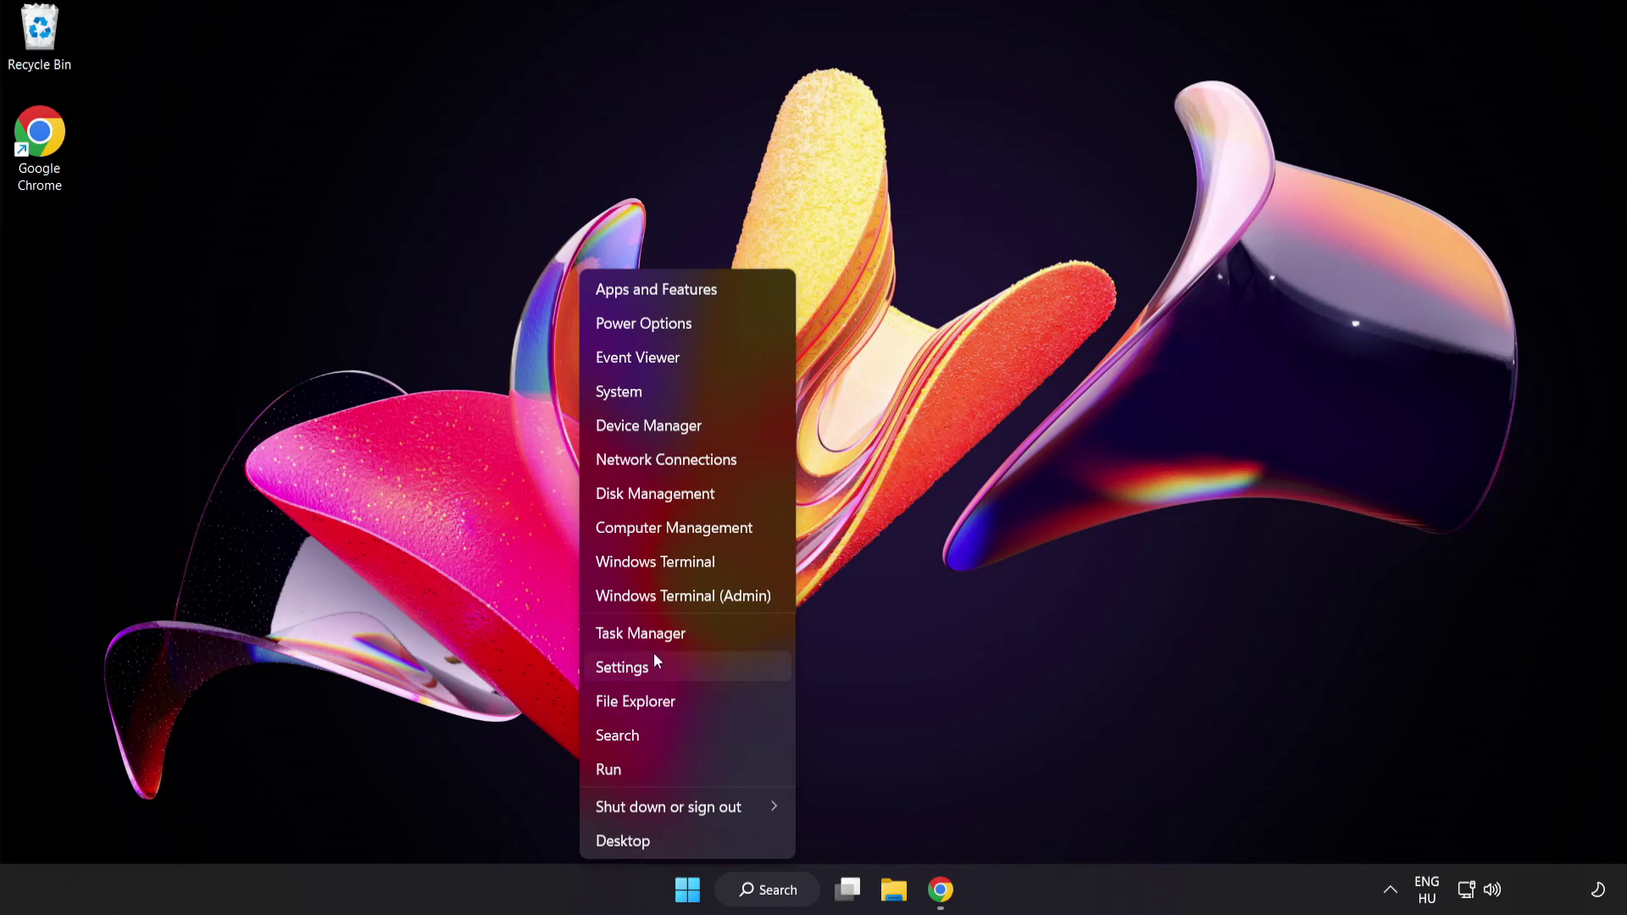
click(699, 635)
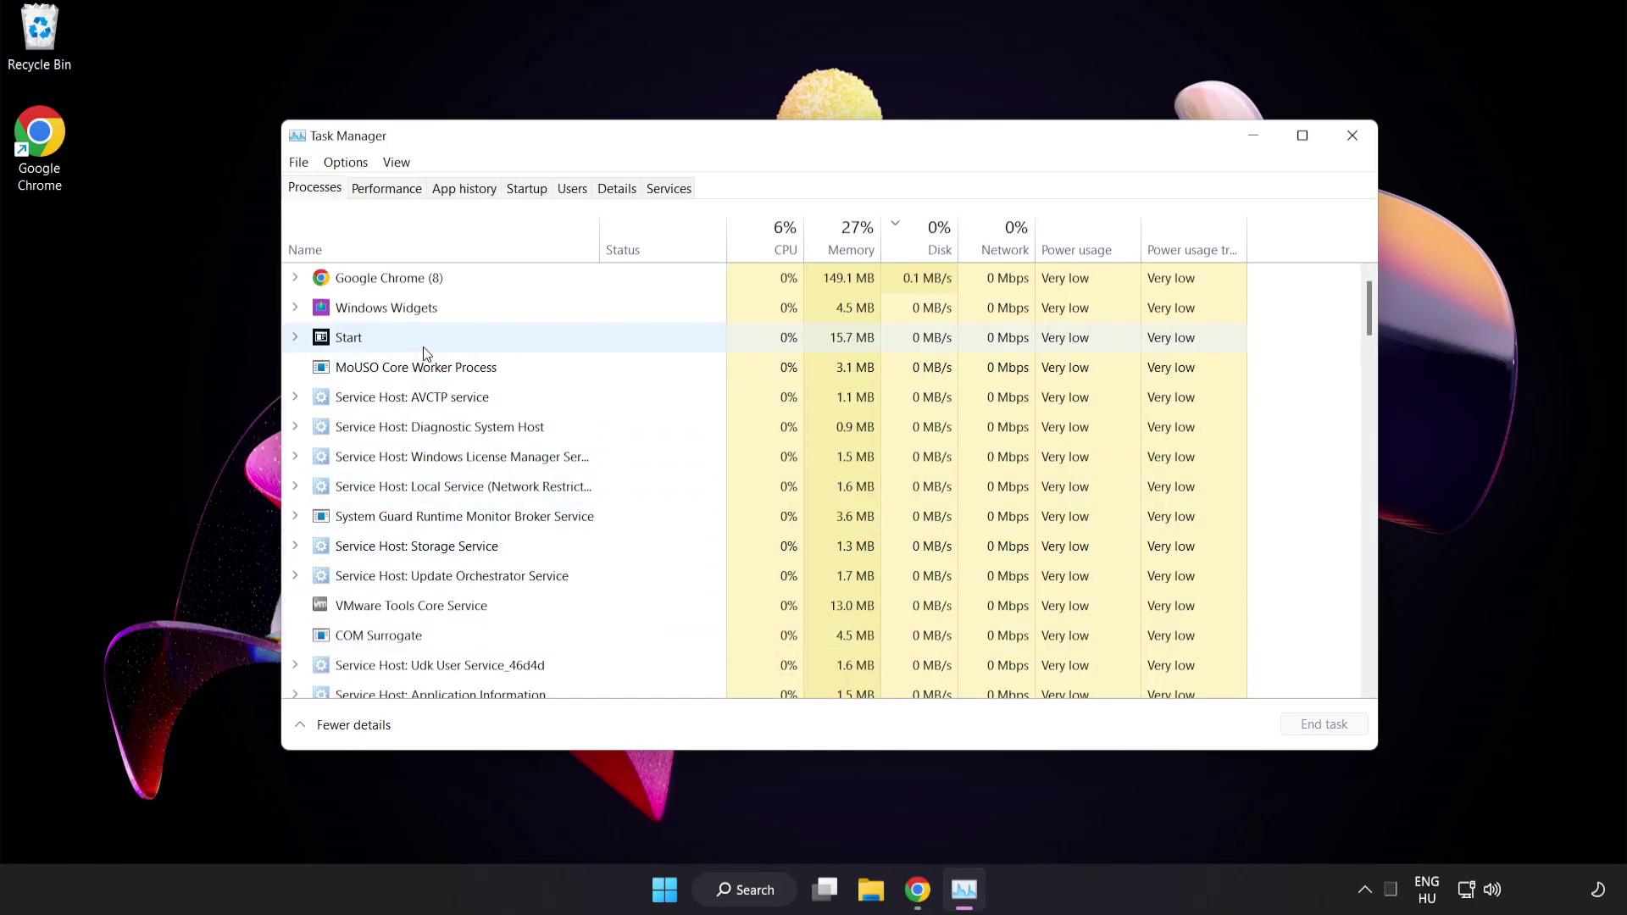
click(415, 280)
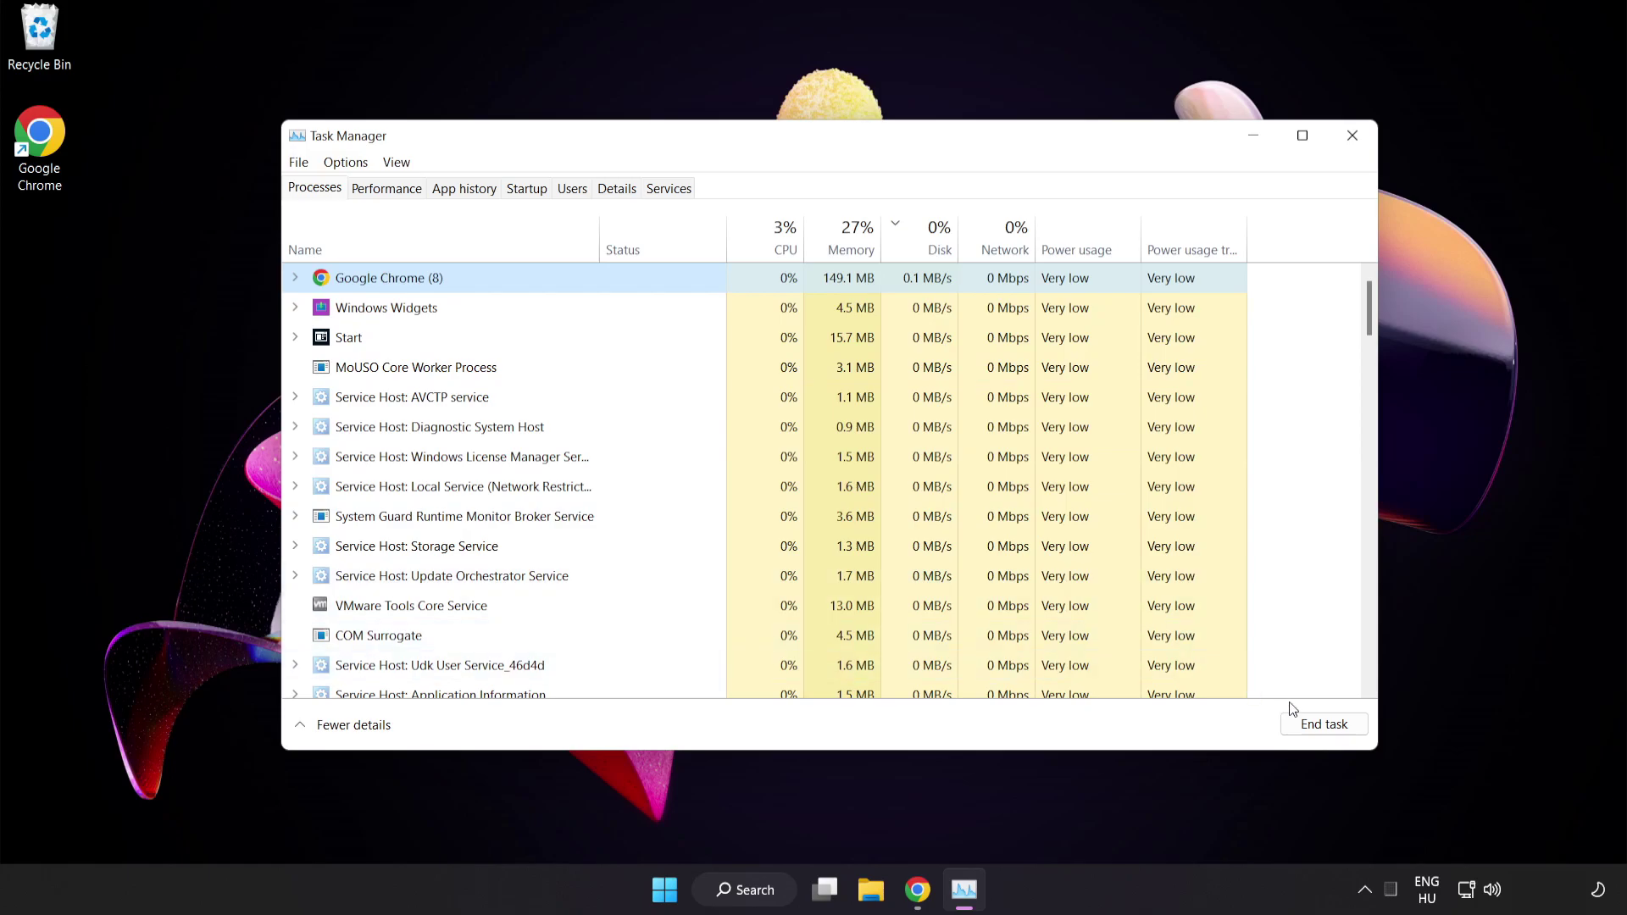
click(1316, 726)
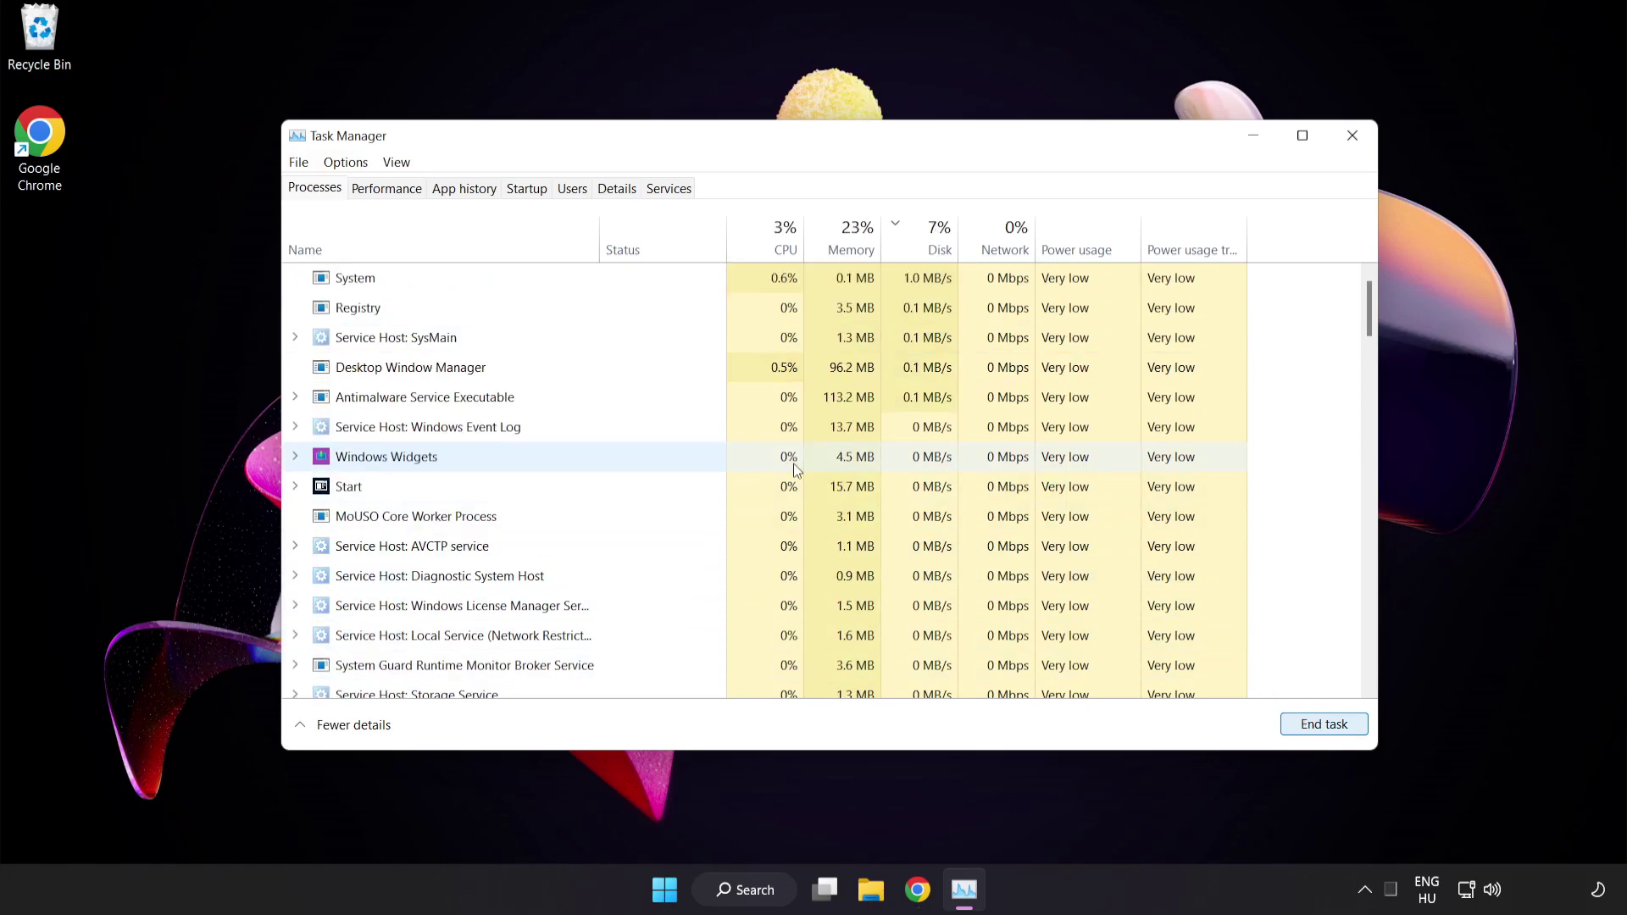
drag(1368, 309, 1355, 272)
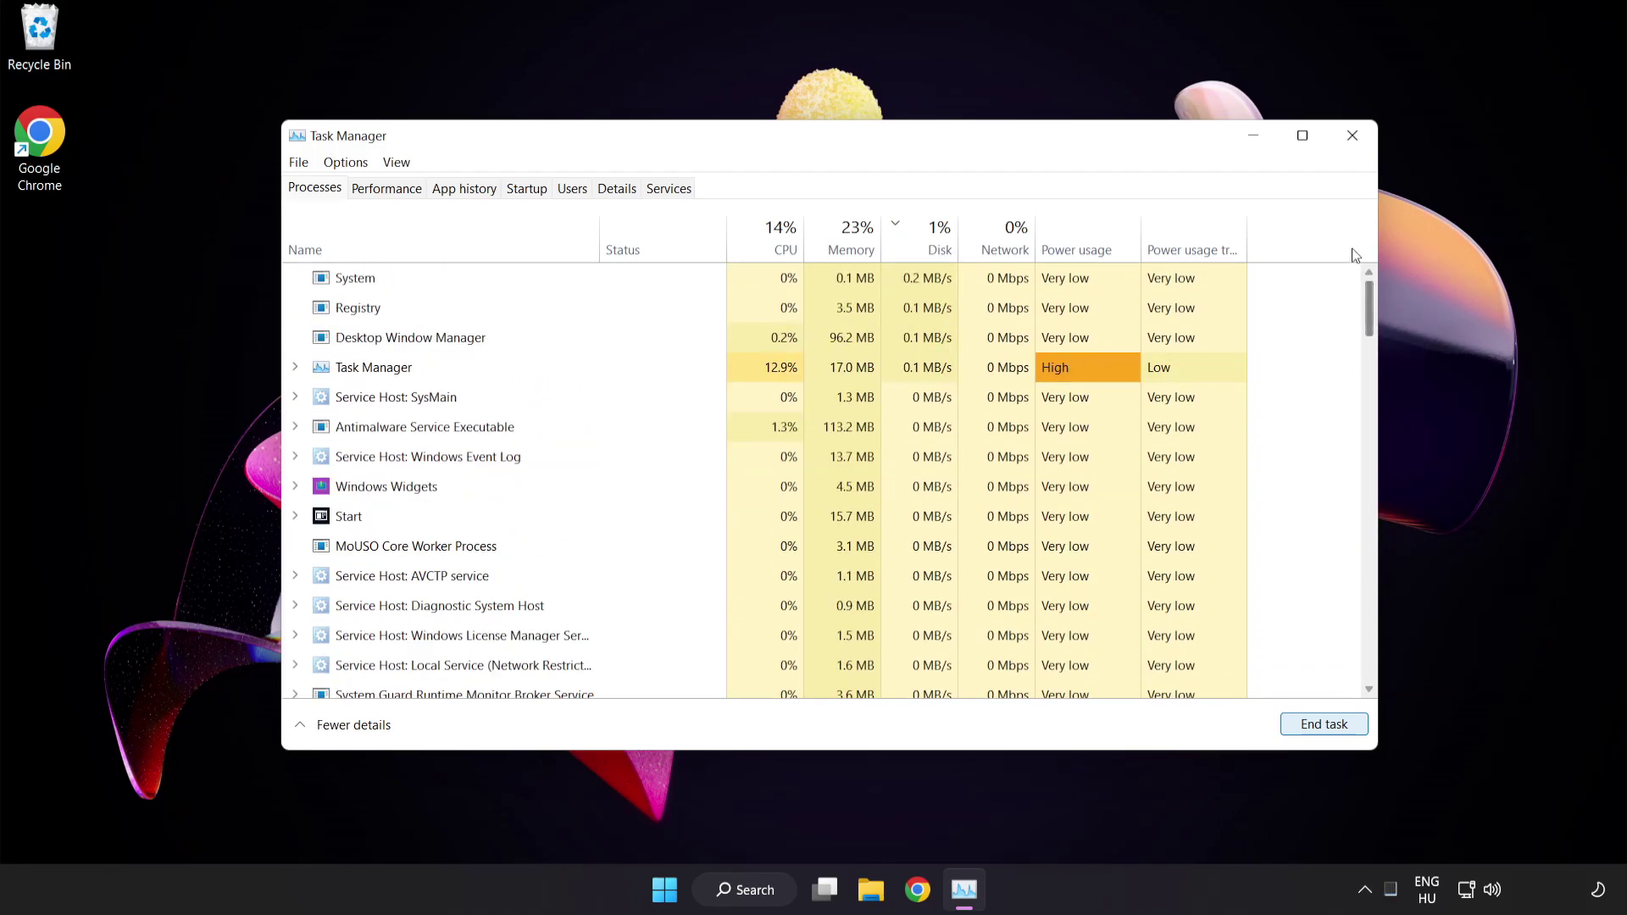
Step: Disable Cortana, Phone Link and Terminal as startup apps, then close Task Manager
click(531, 190)
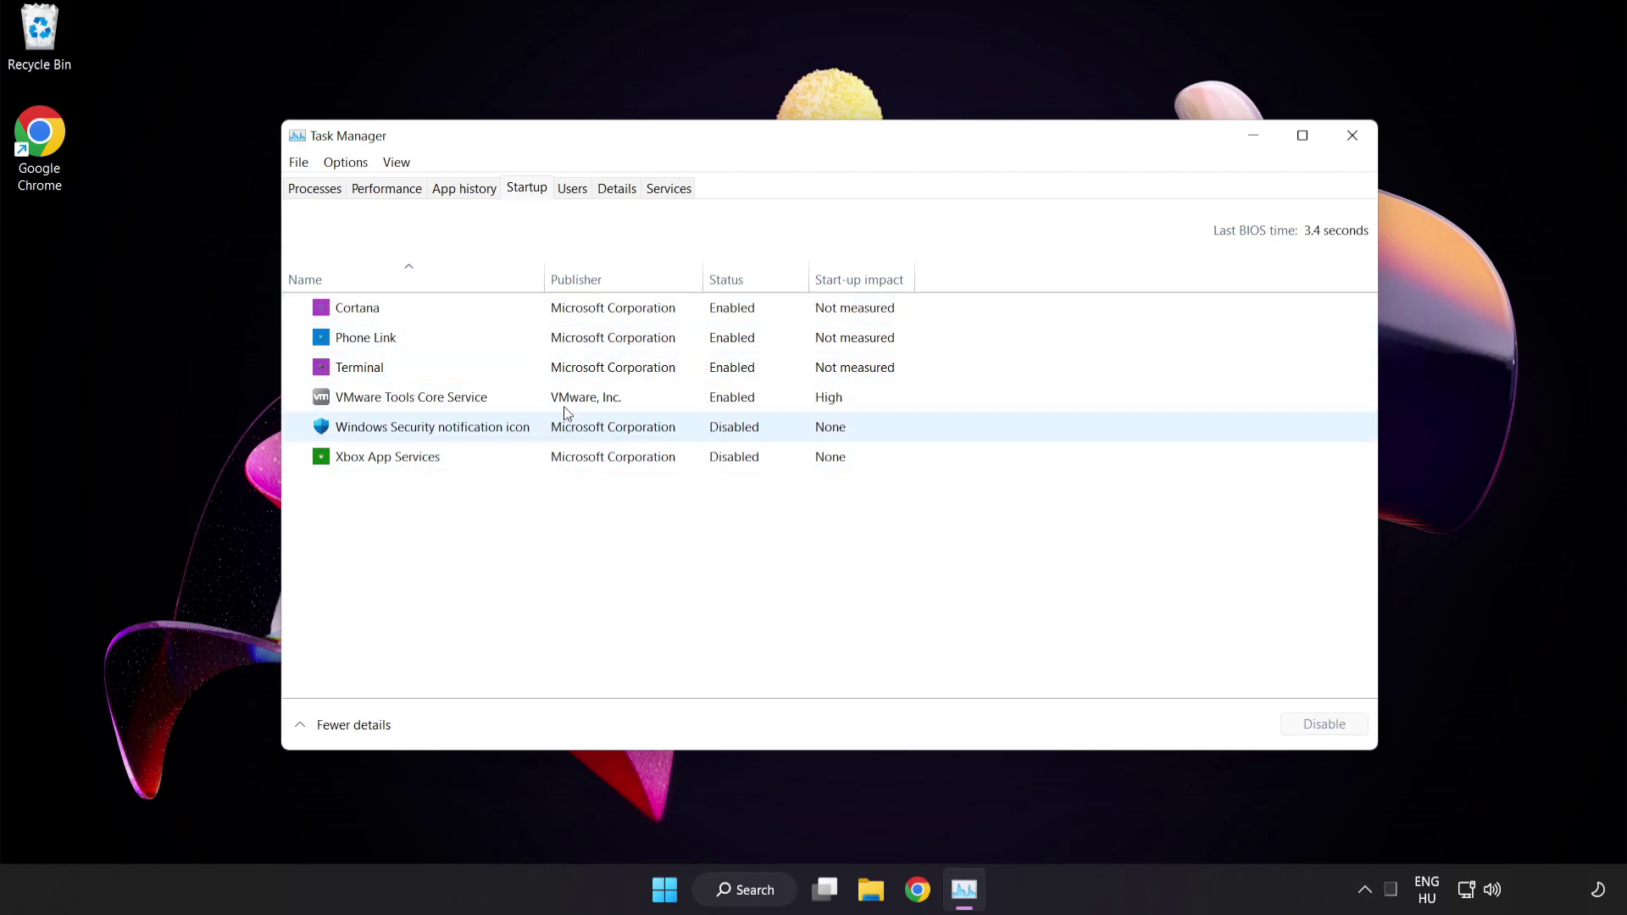
click(572, 316)
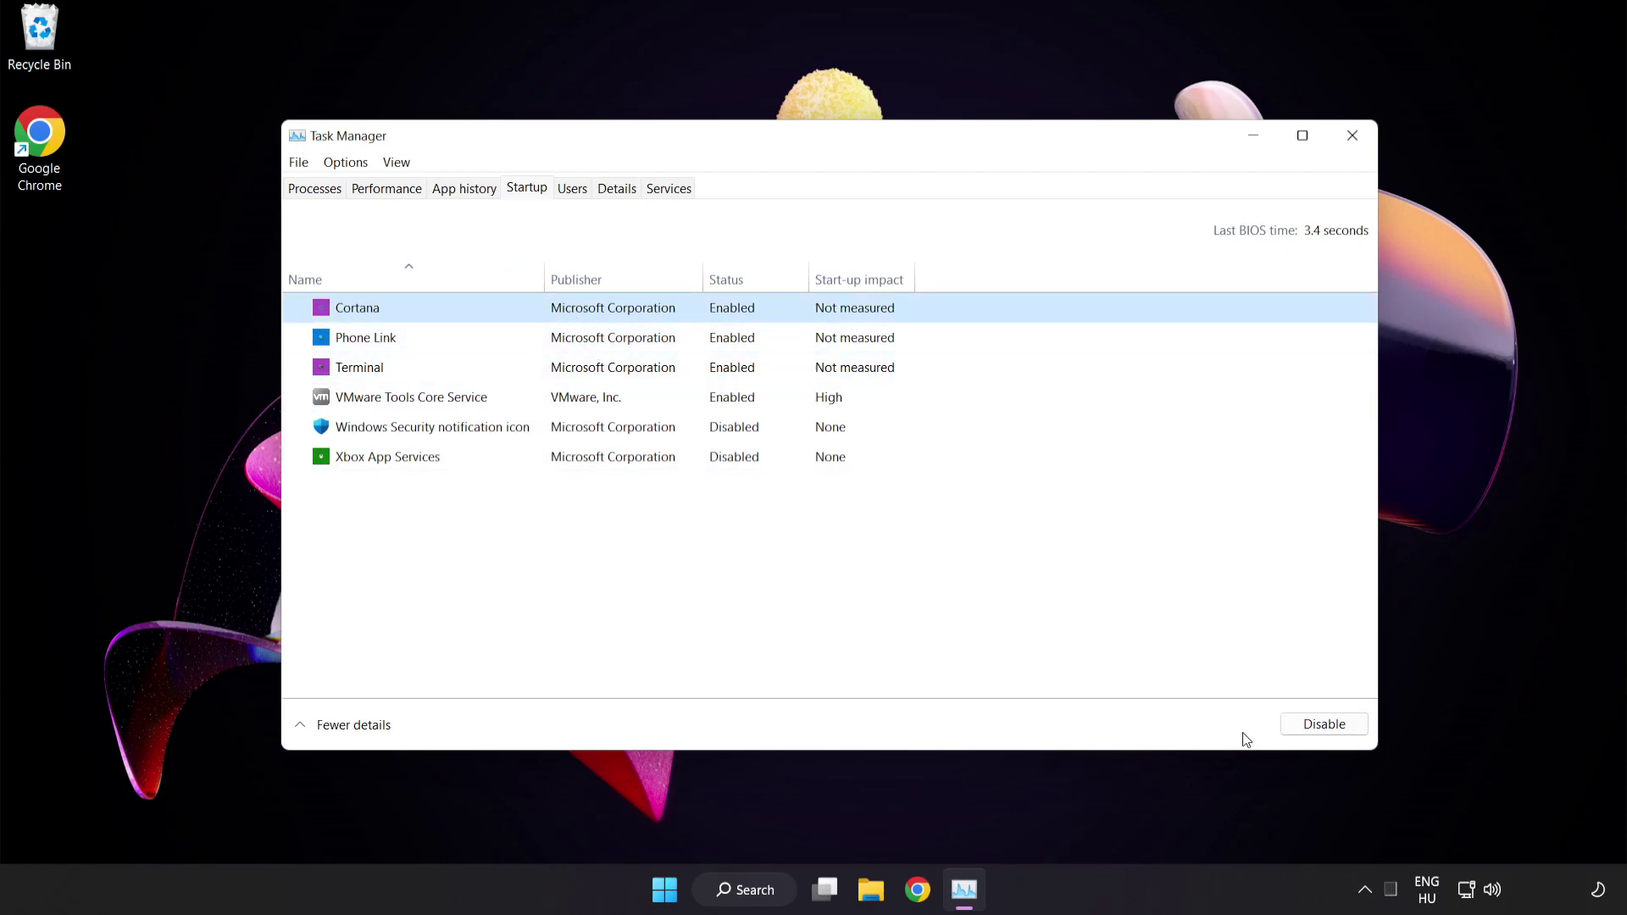
click(1328, 724)
click(475, 339)
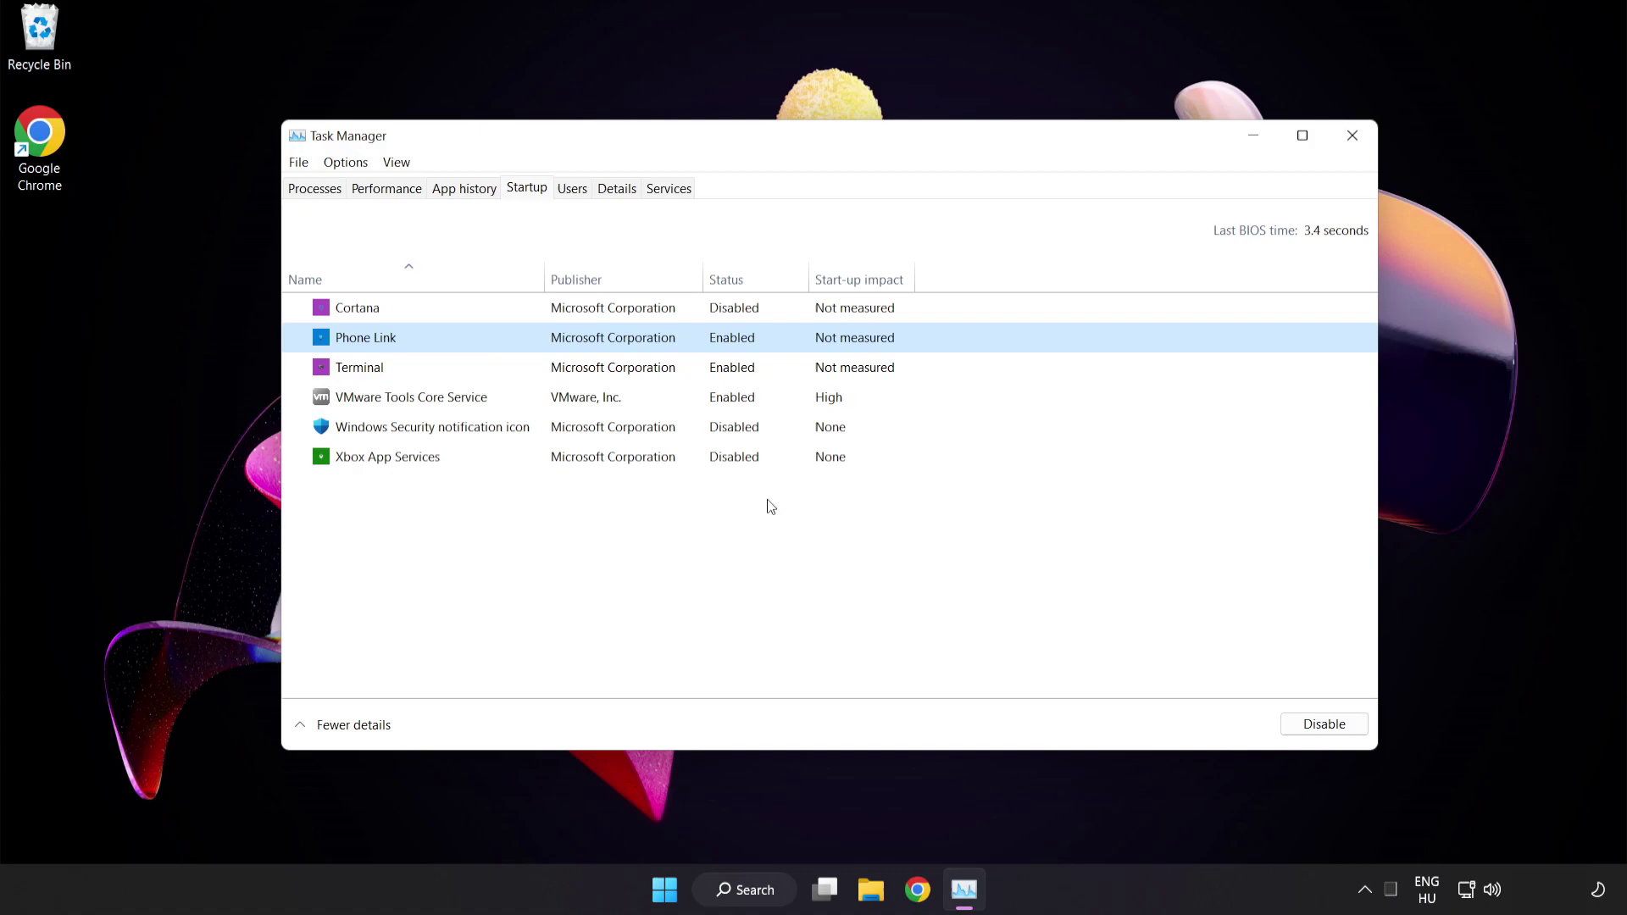
click(1305, 724)
click(650, 374)
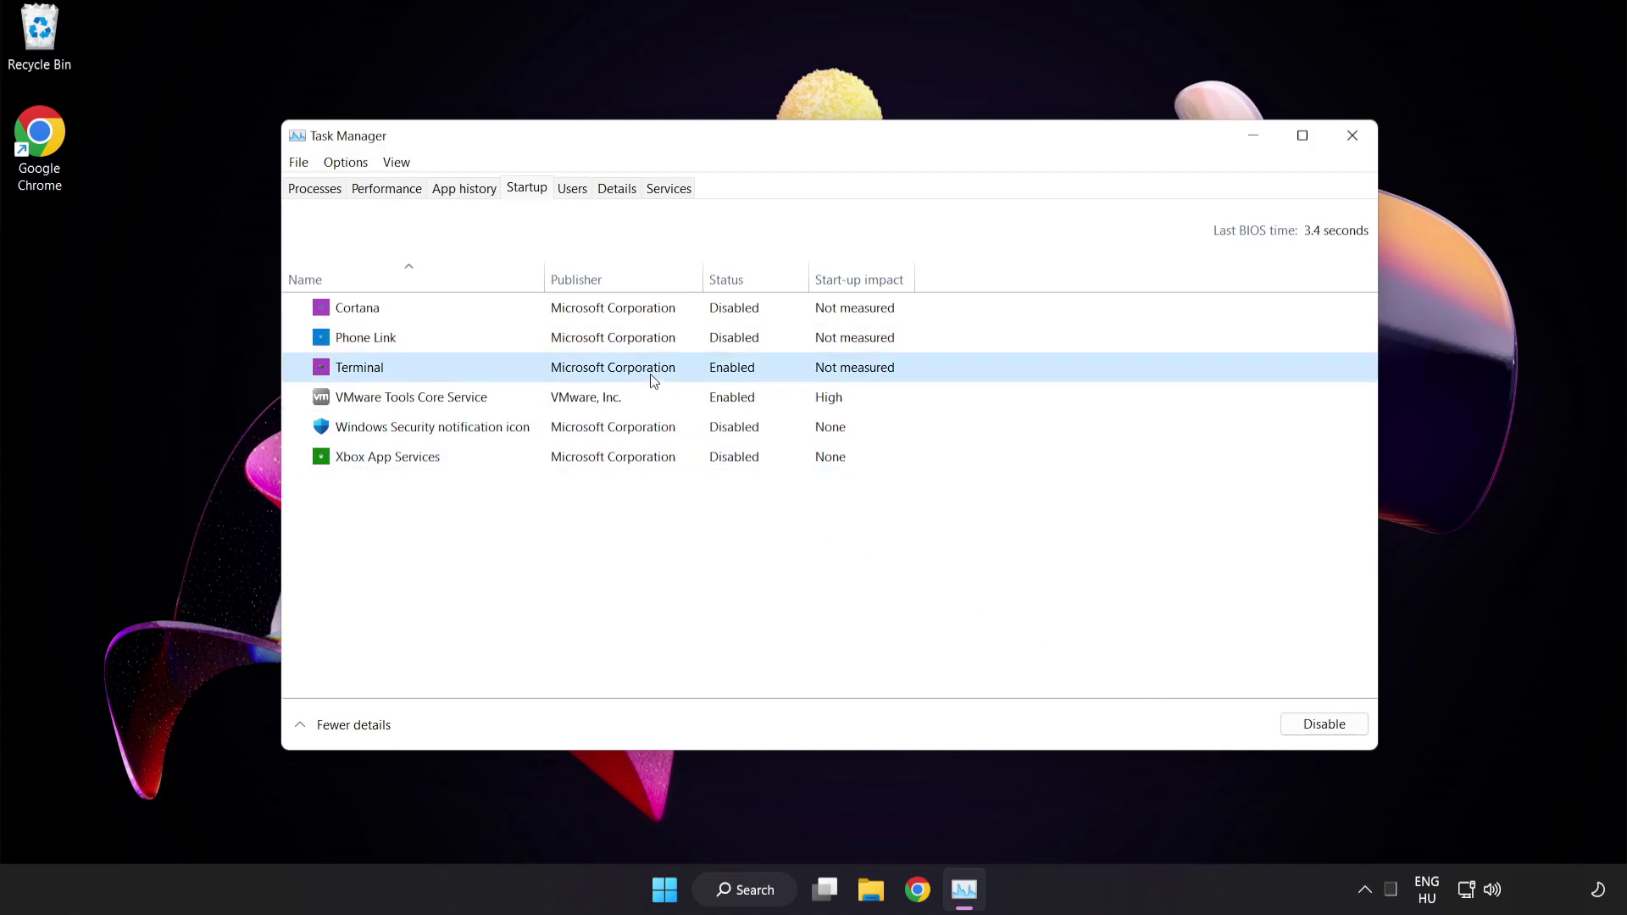
click(1325, 723)
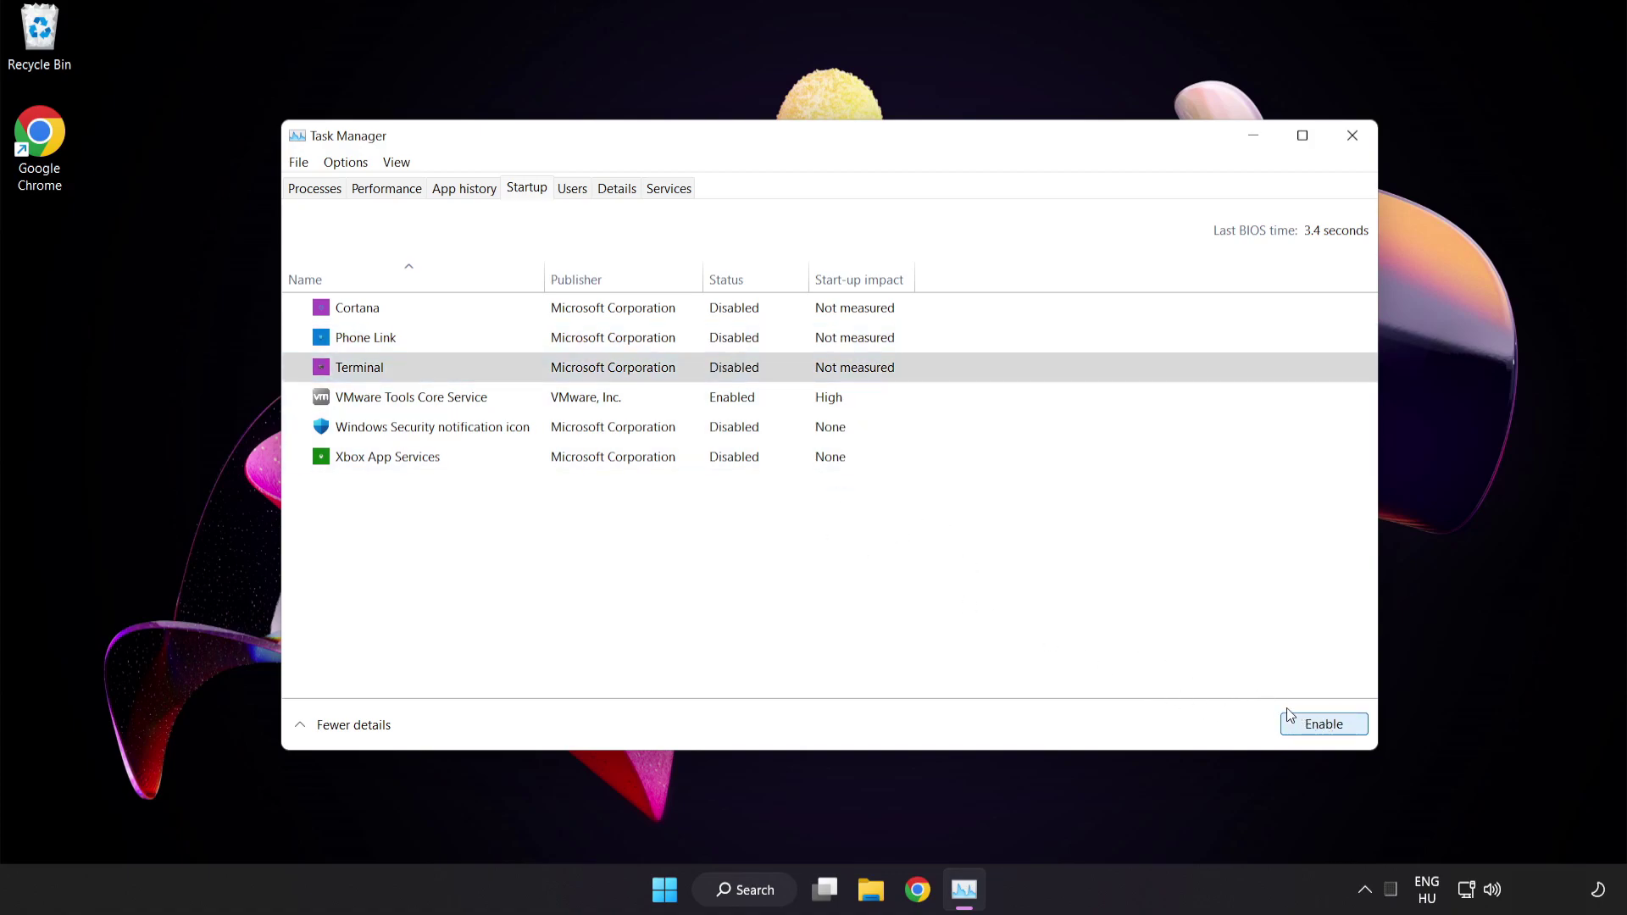
click(1353, 136)
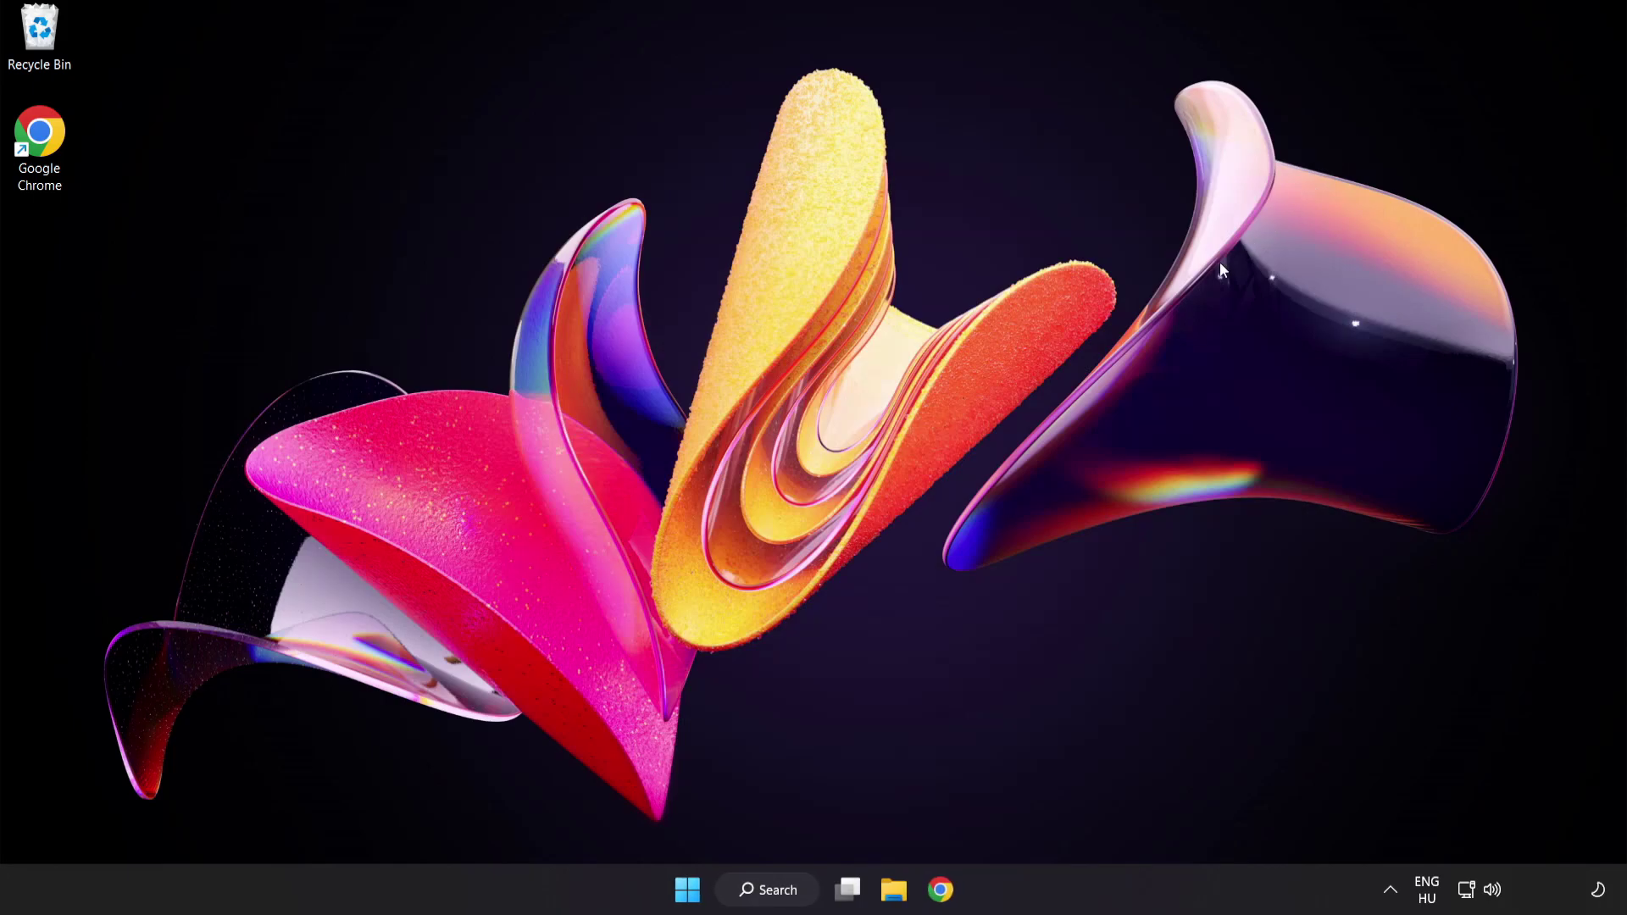
Step: Open Windows Update via a search for 'update', check until up to date, then close Settings
click(781, 897)
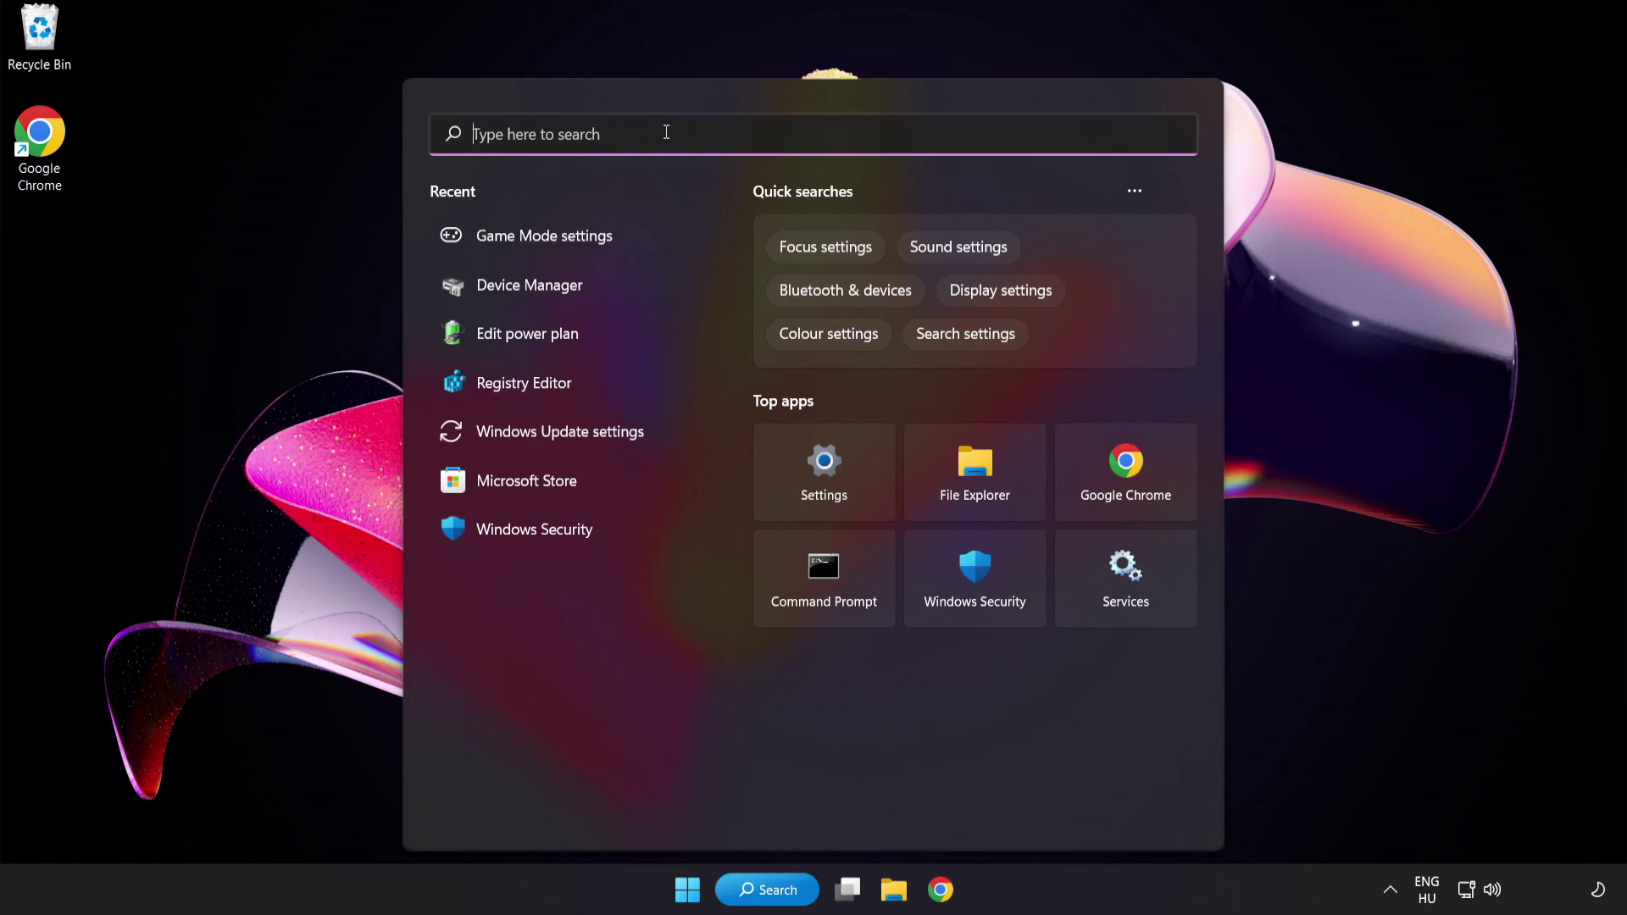
text(update)
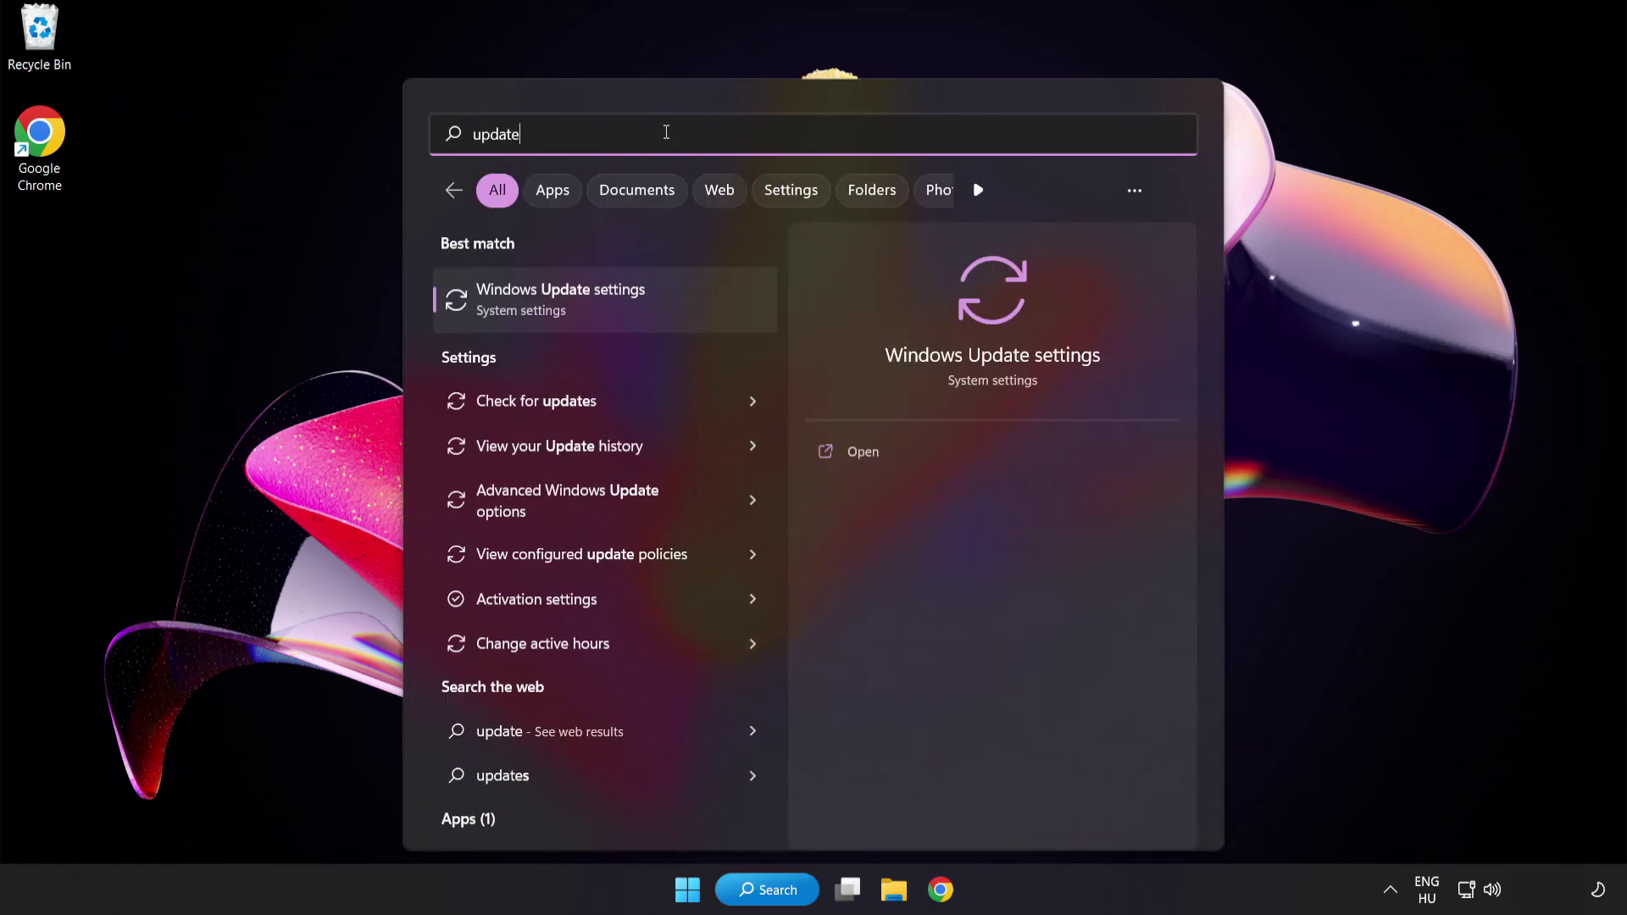
click(668, 300)
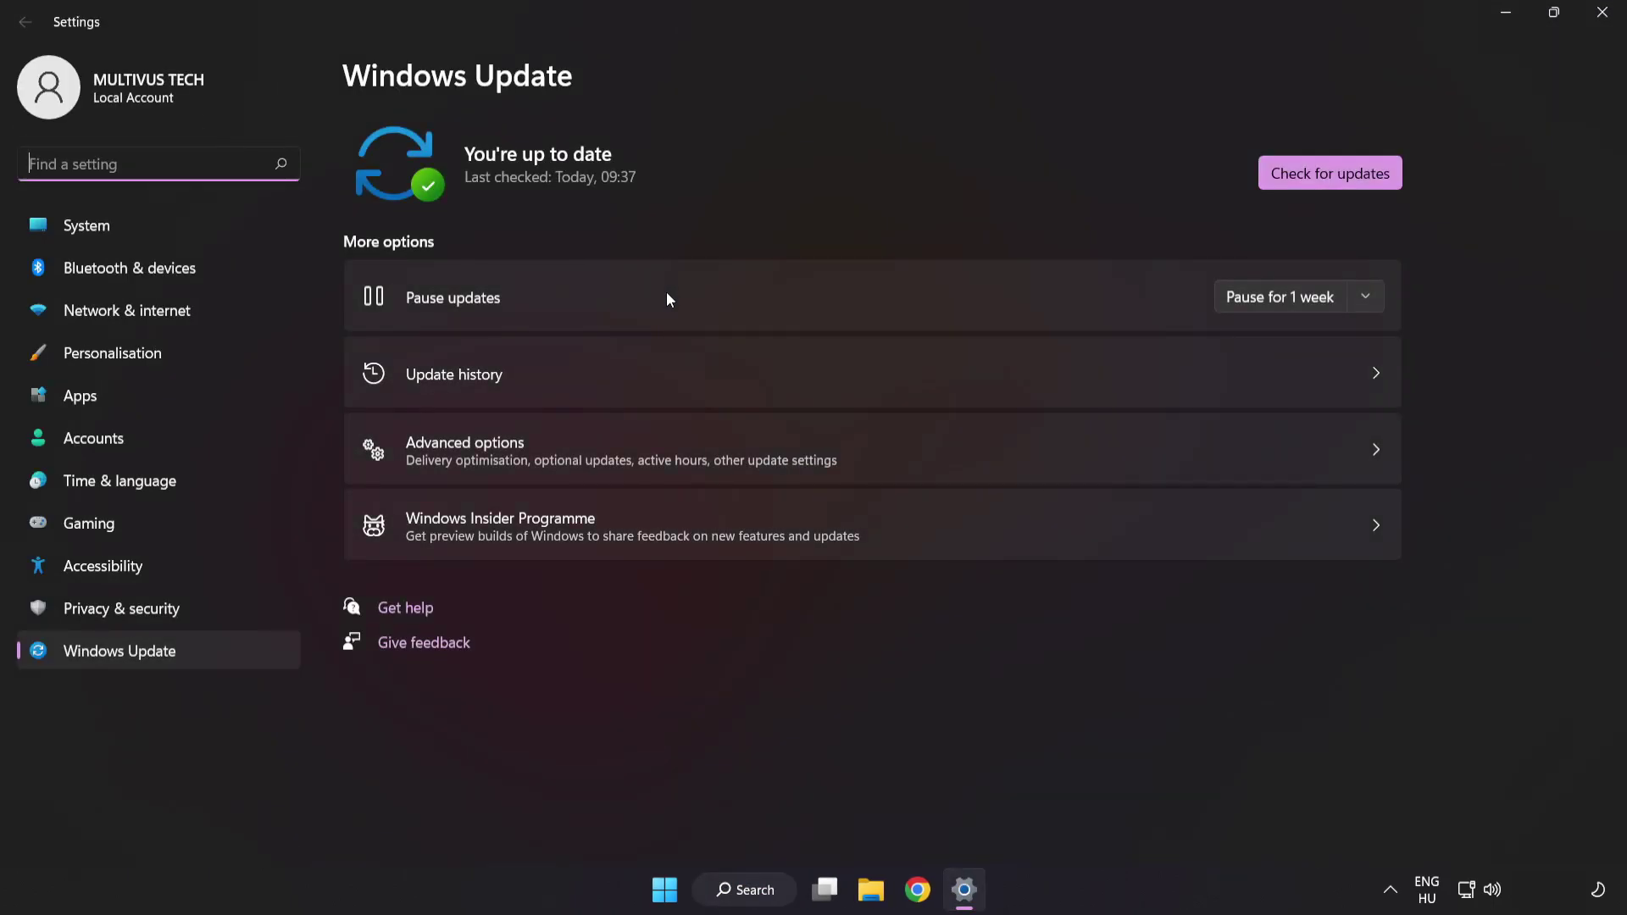
click(1313, 185)
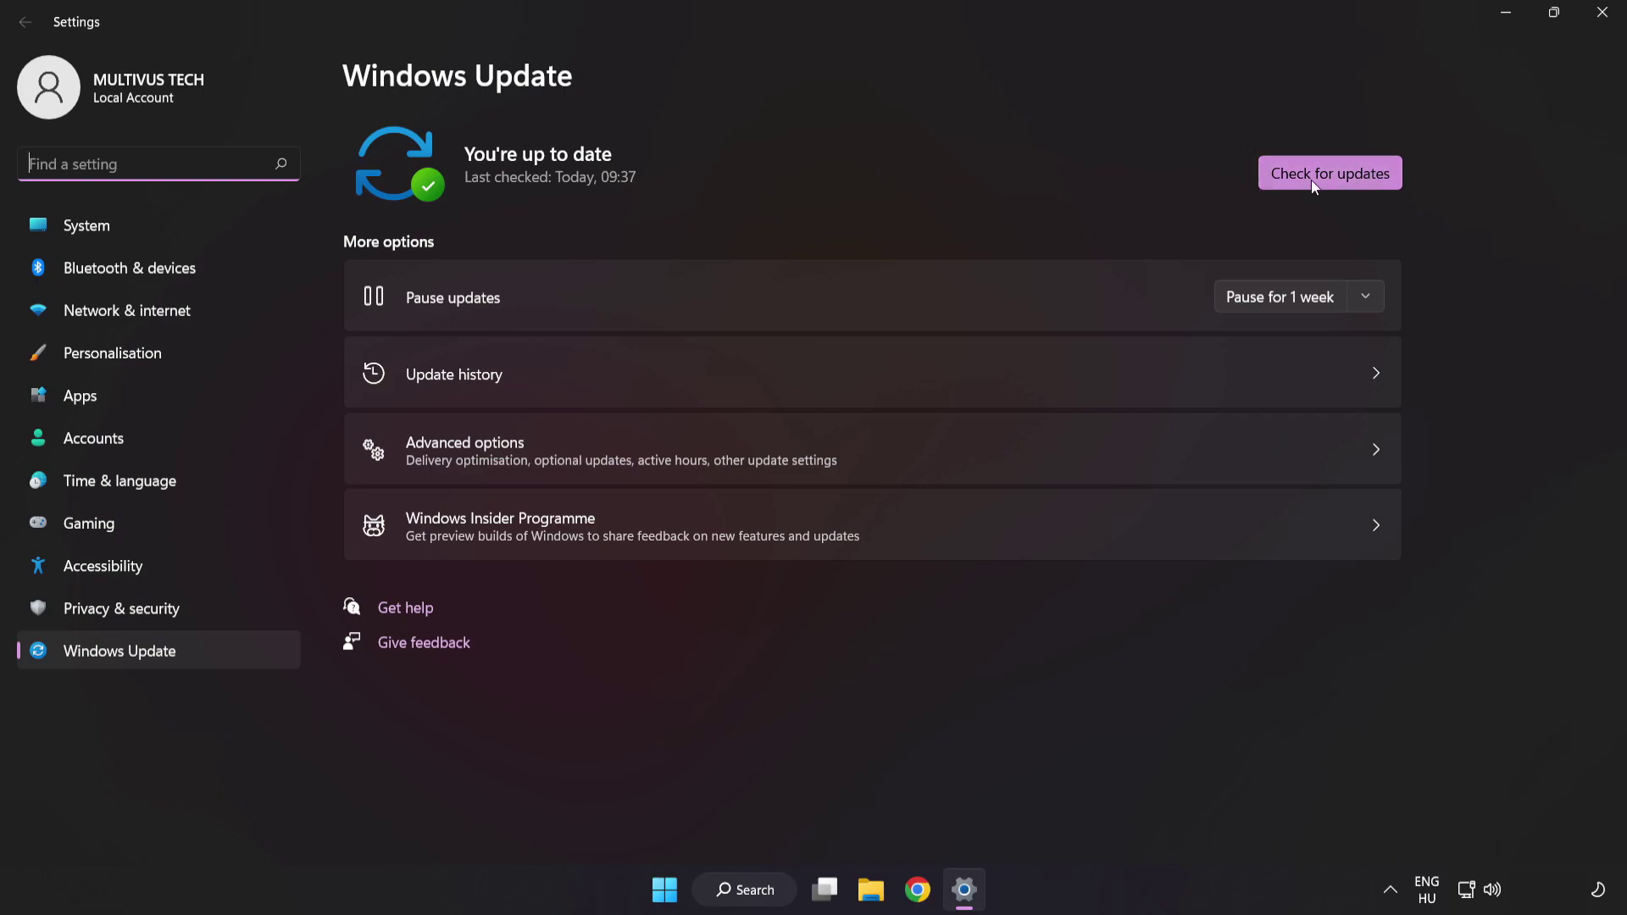
click(1329, 180)
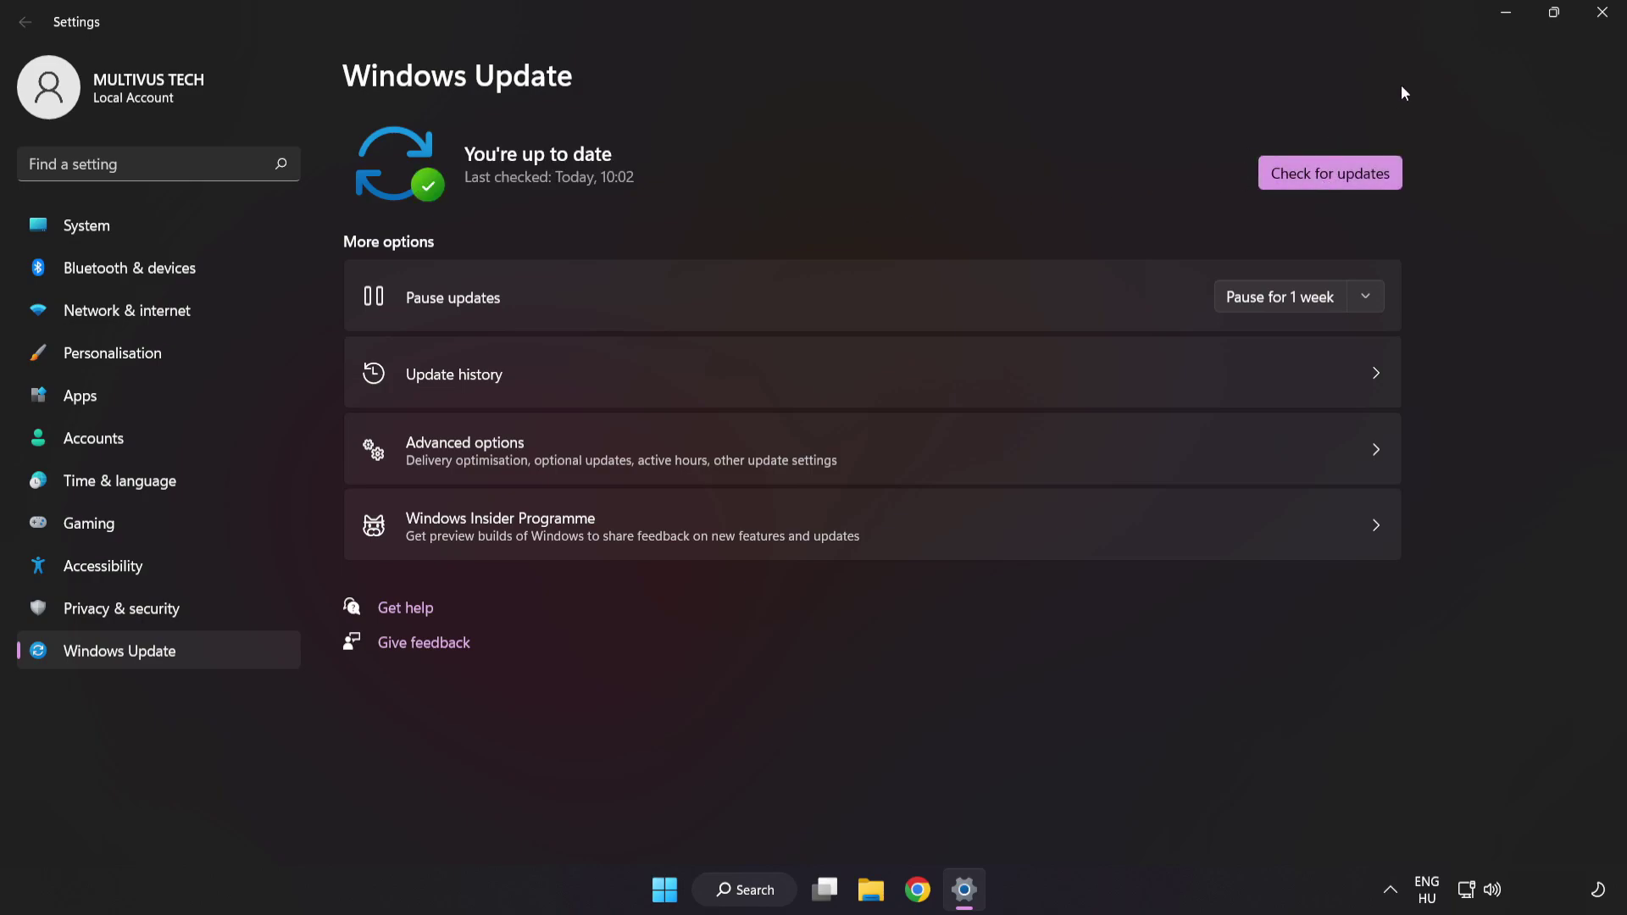
click(1602, 13)
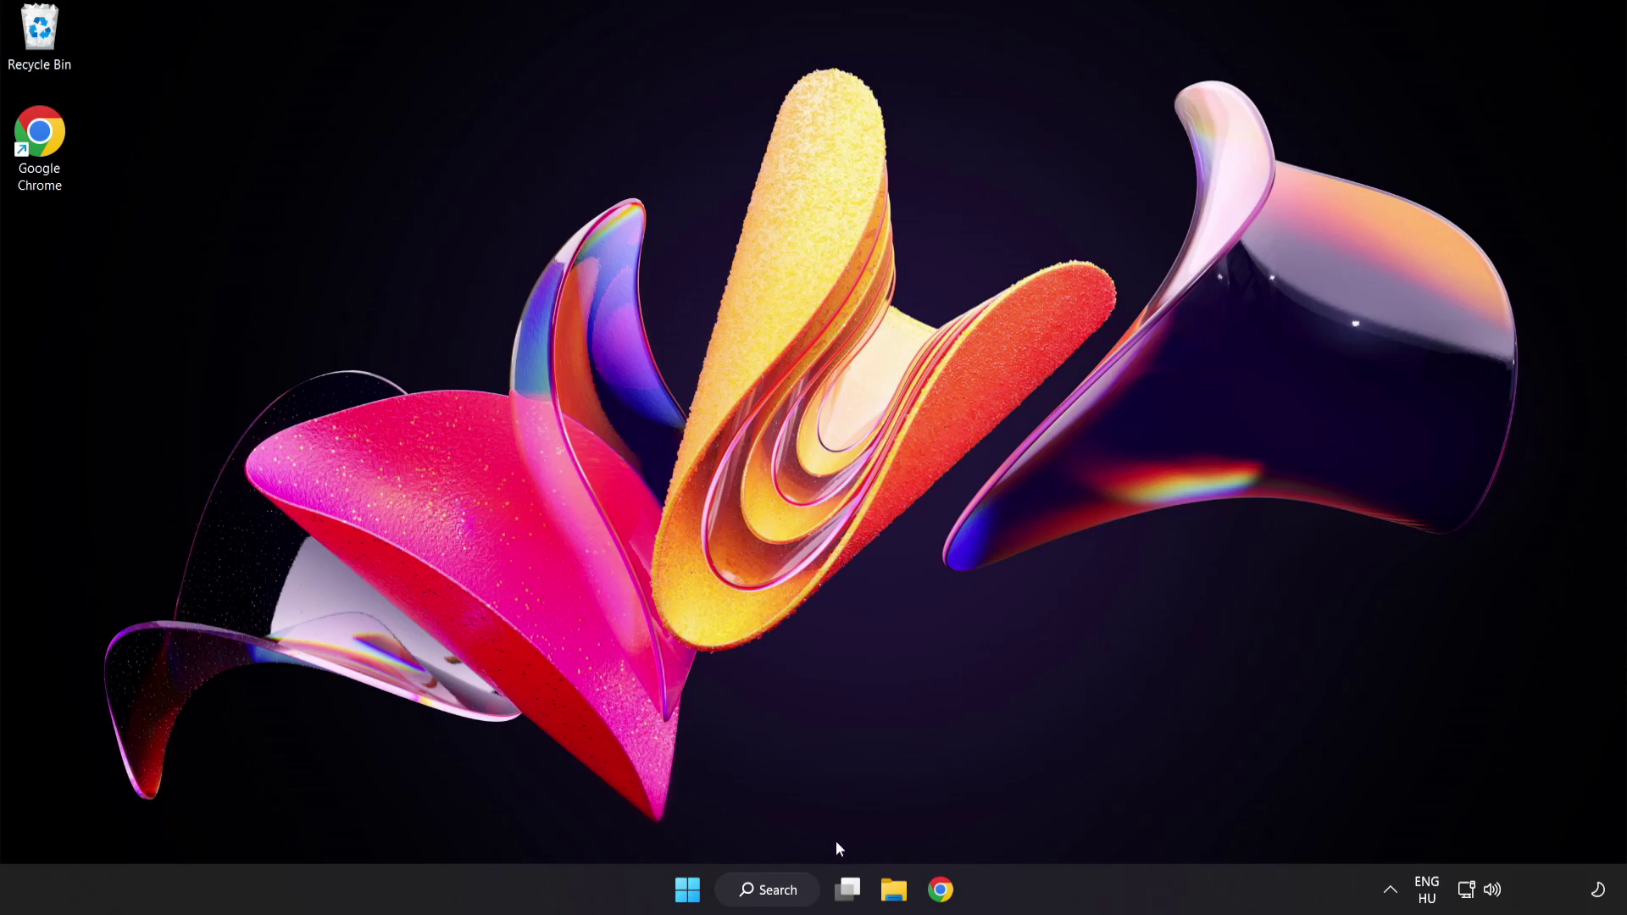
Step: Open Registry Editor via 'regedit' and navigate to HKEY_CURRENT_USER\System\GameConfigStore
click(785, 896)
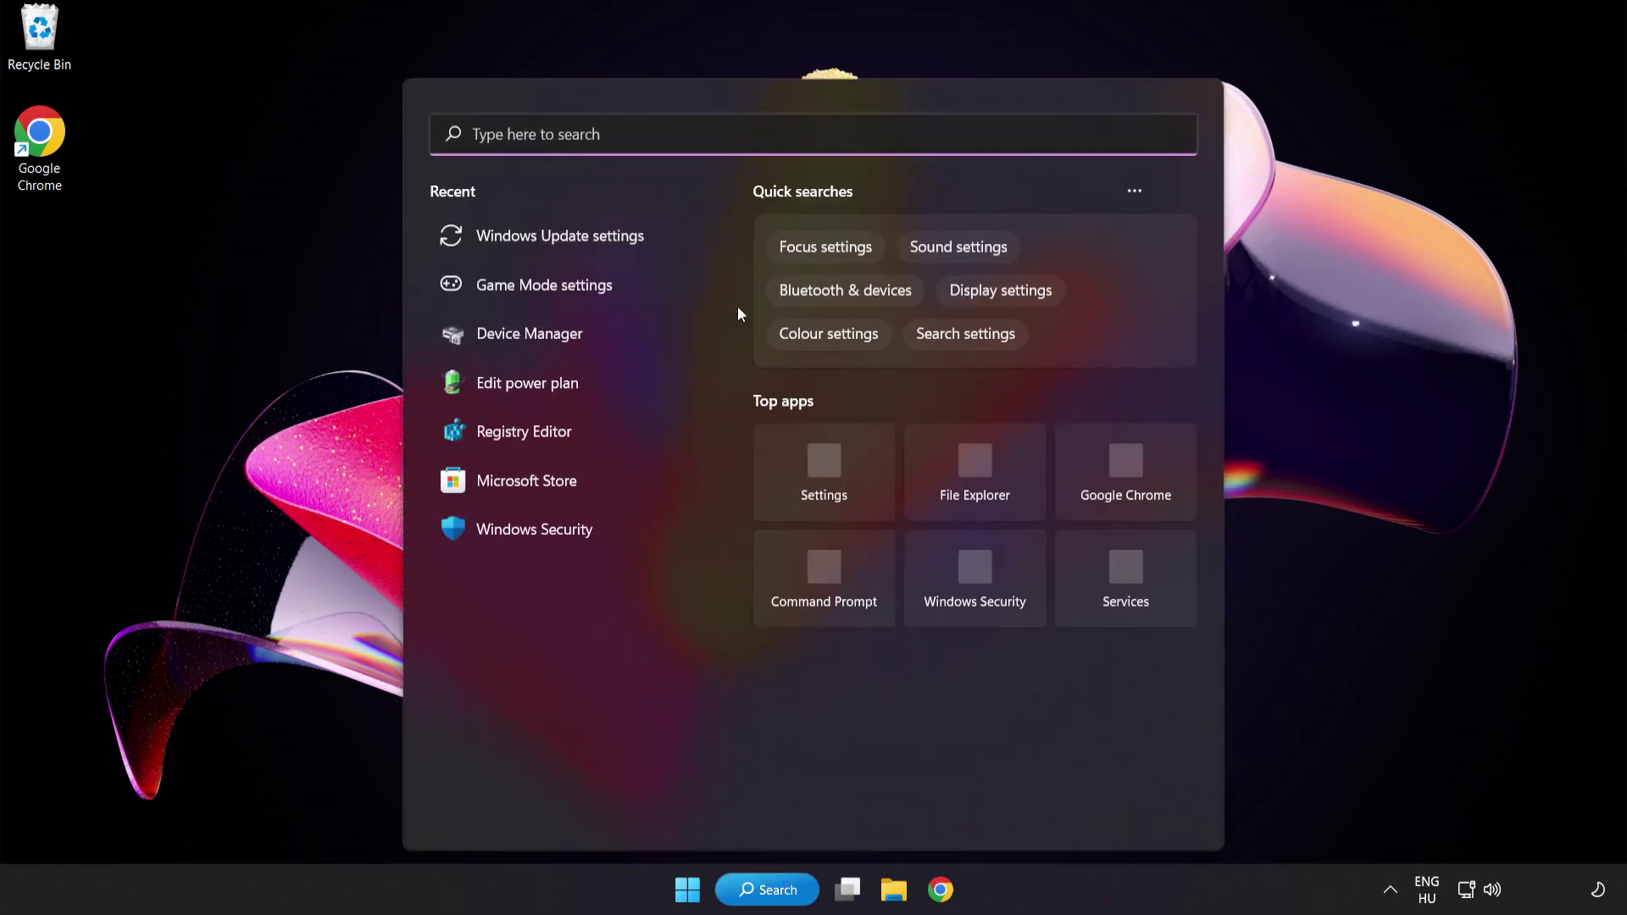
text(regedit)
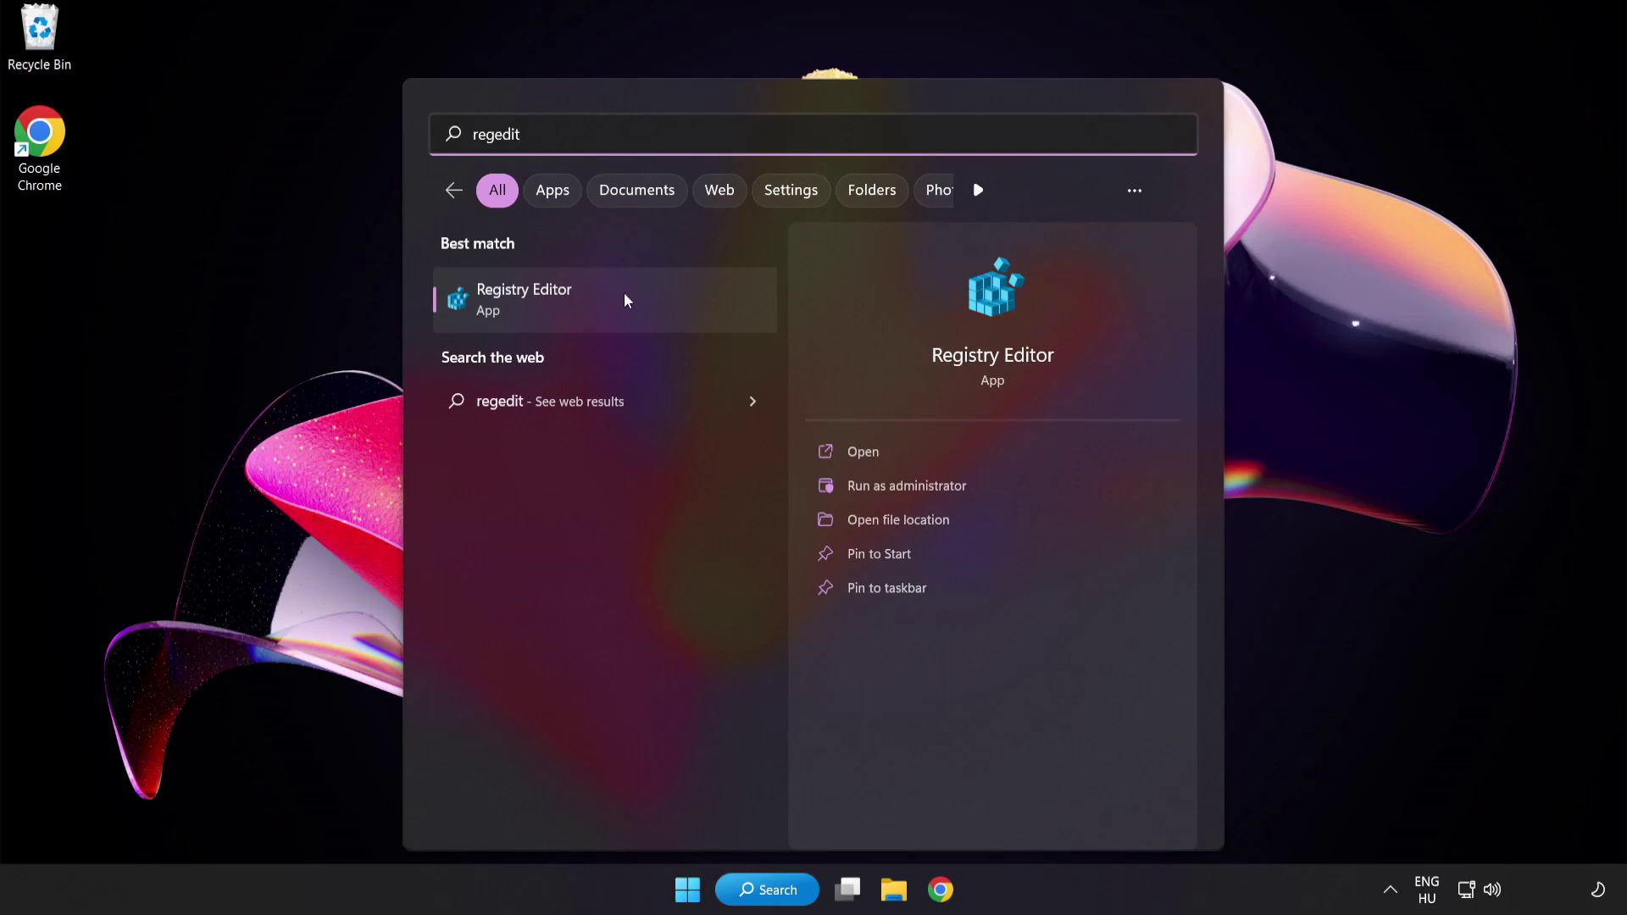
click(624, 296)
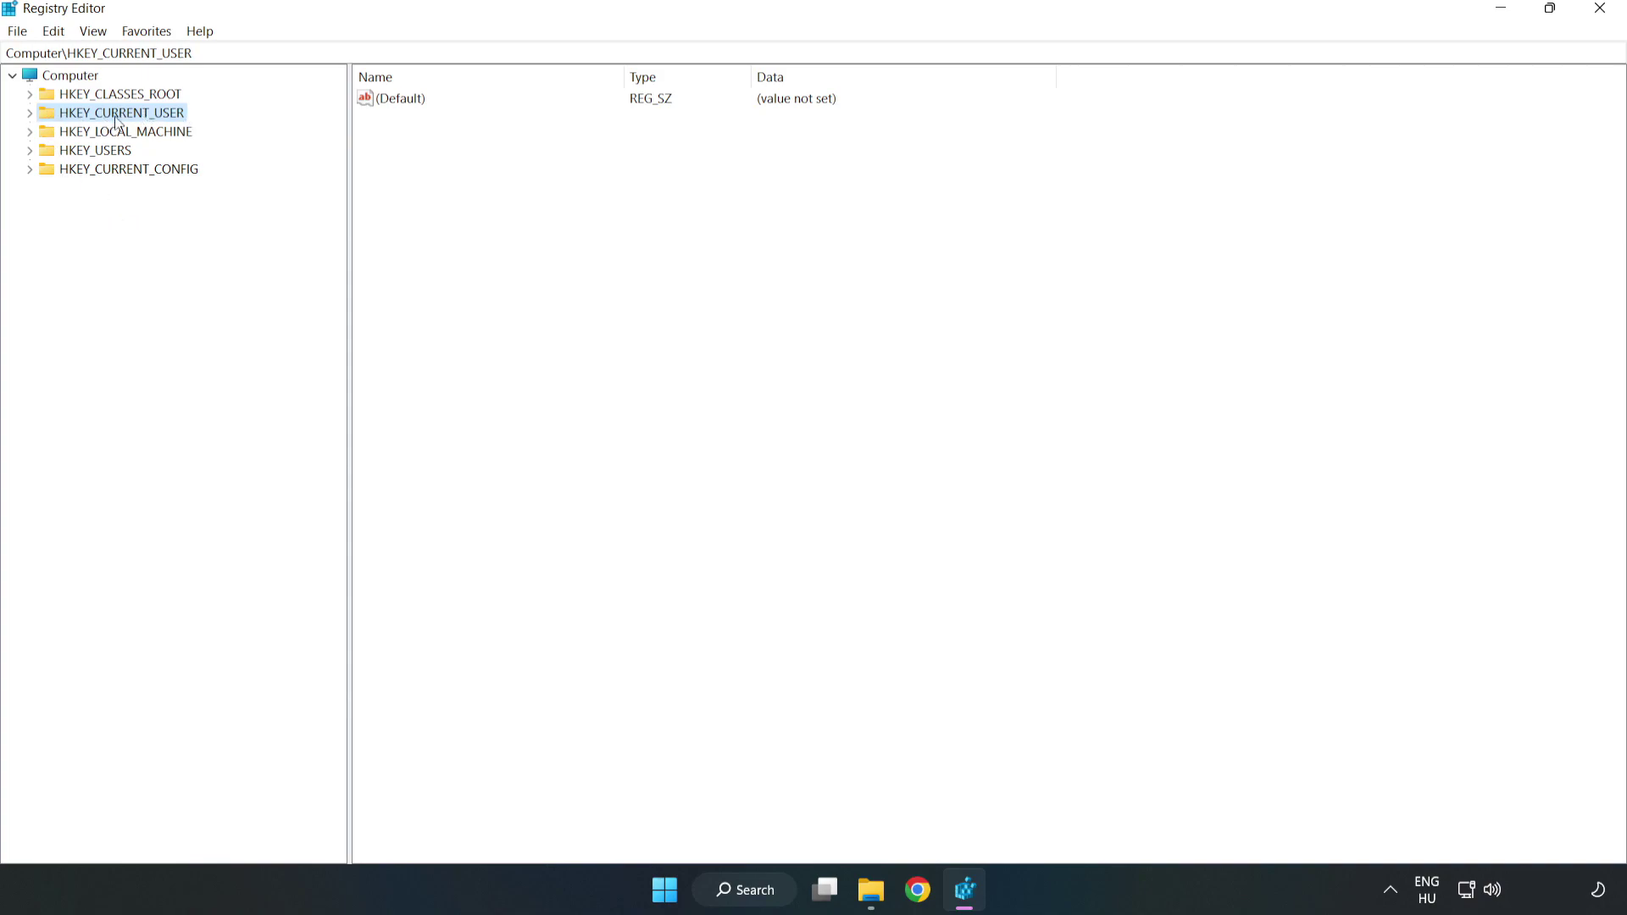
click(29, 113)
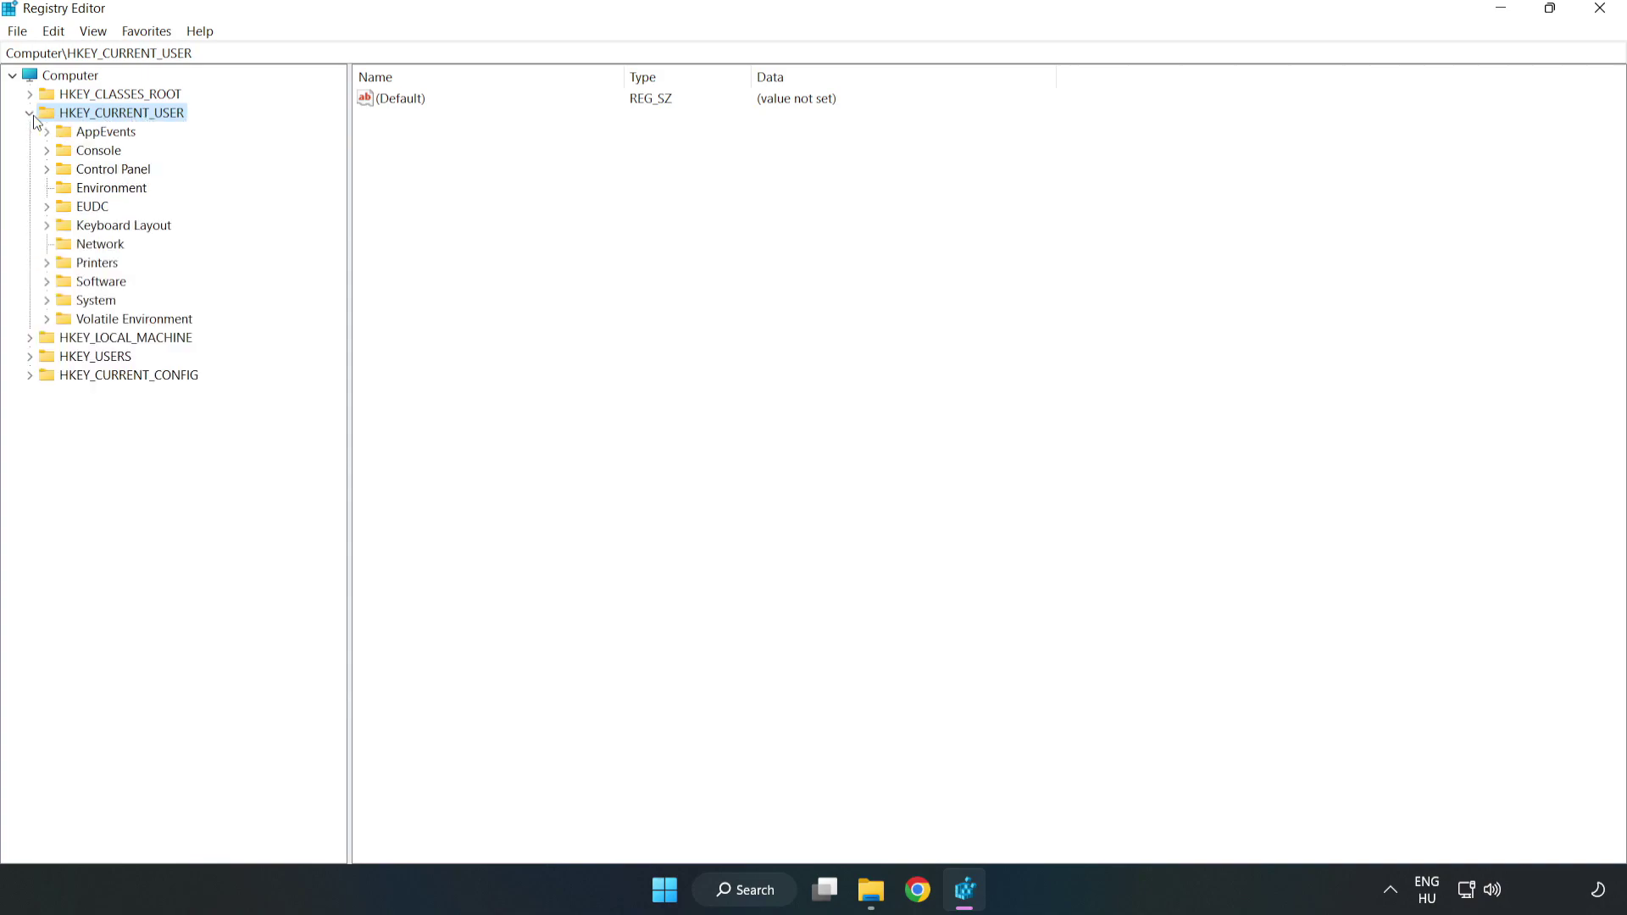
click(46, 301)
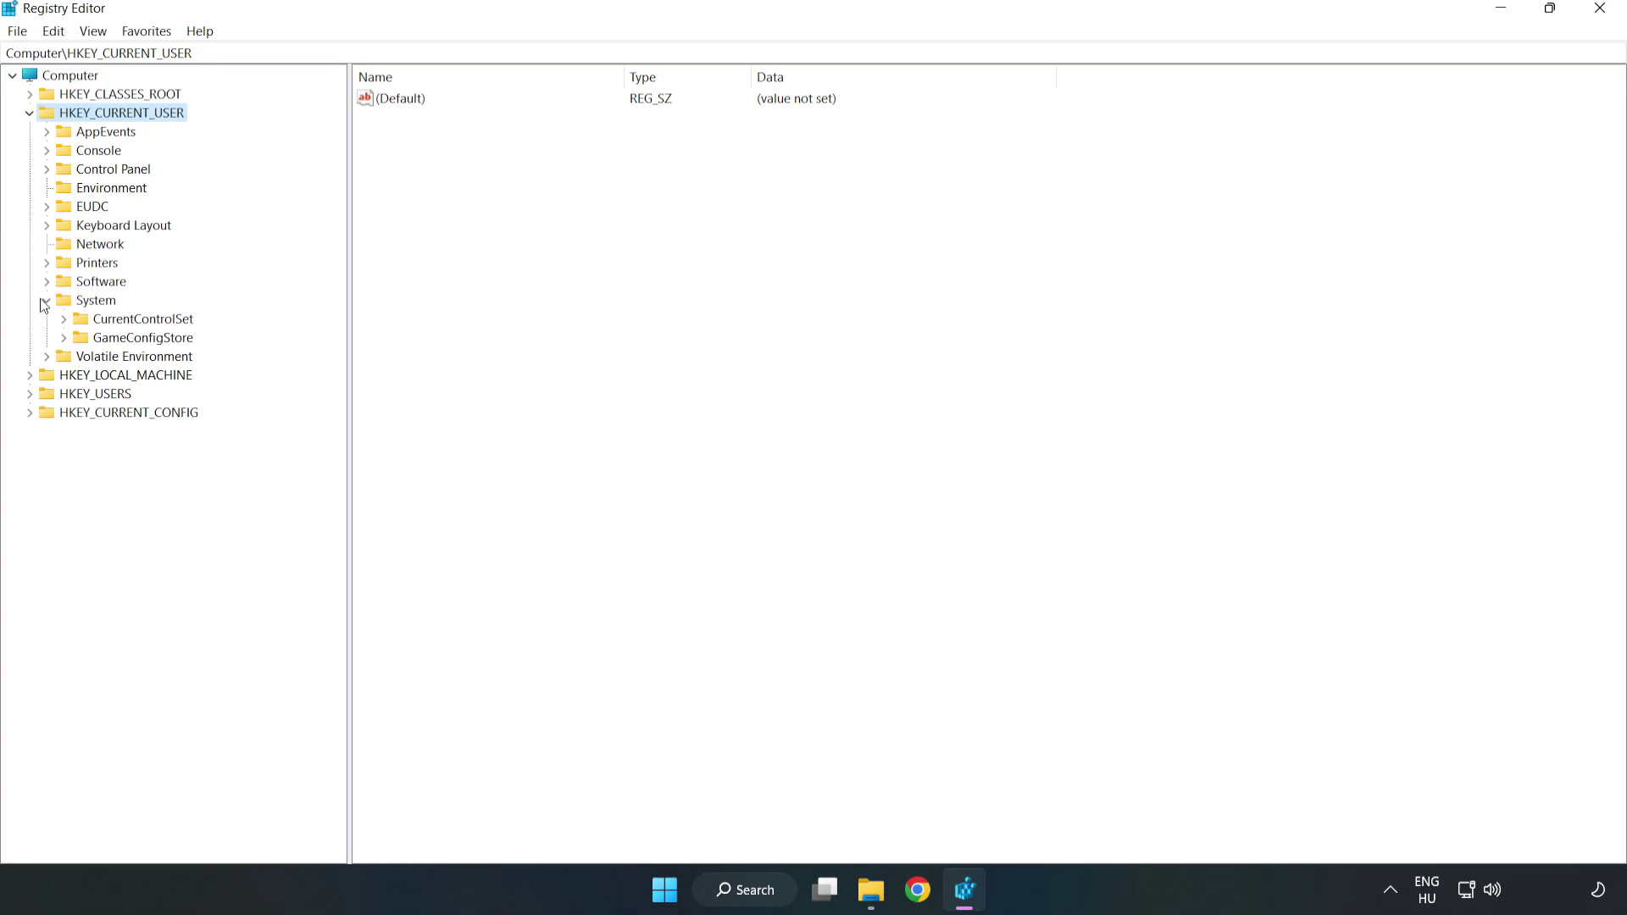
click(136, 343)
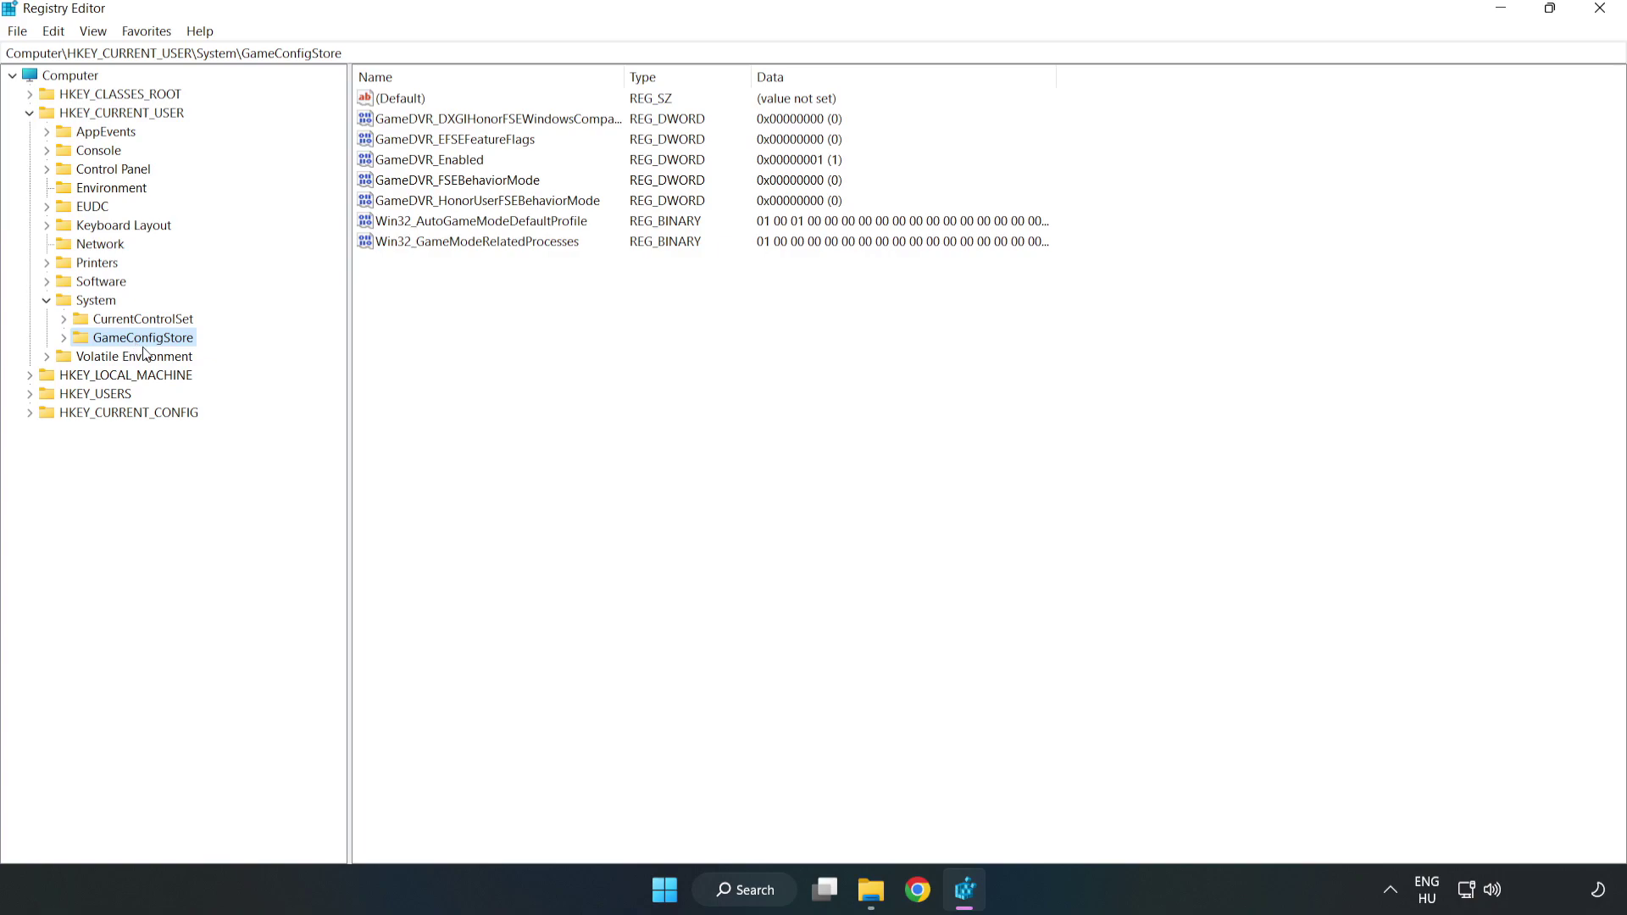
Step: Change the GameDVR_Enabled value data to 0
click(399, 161)
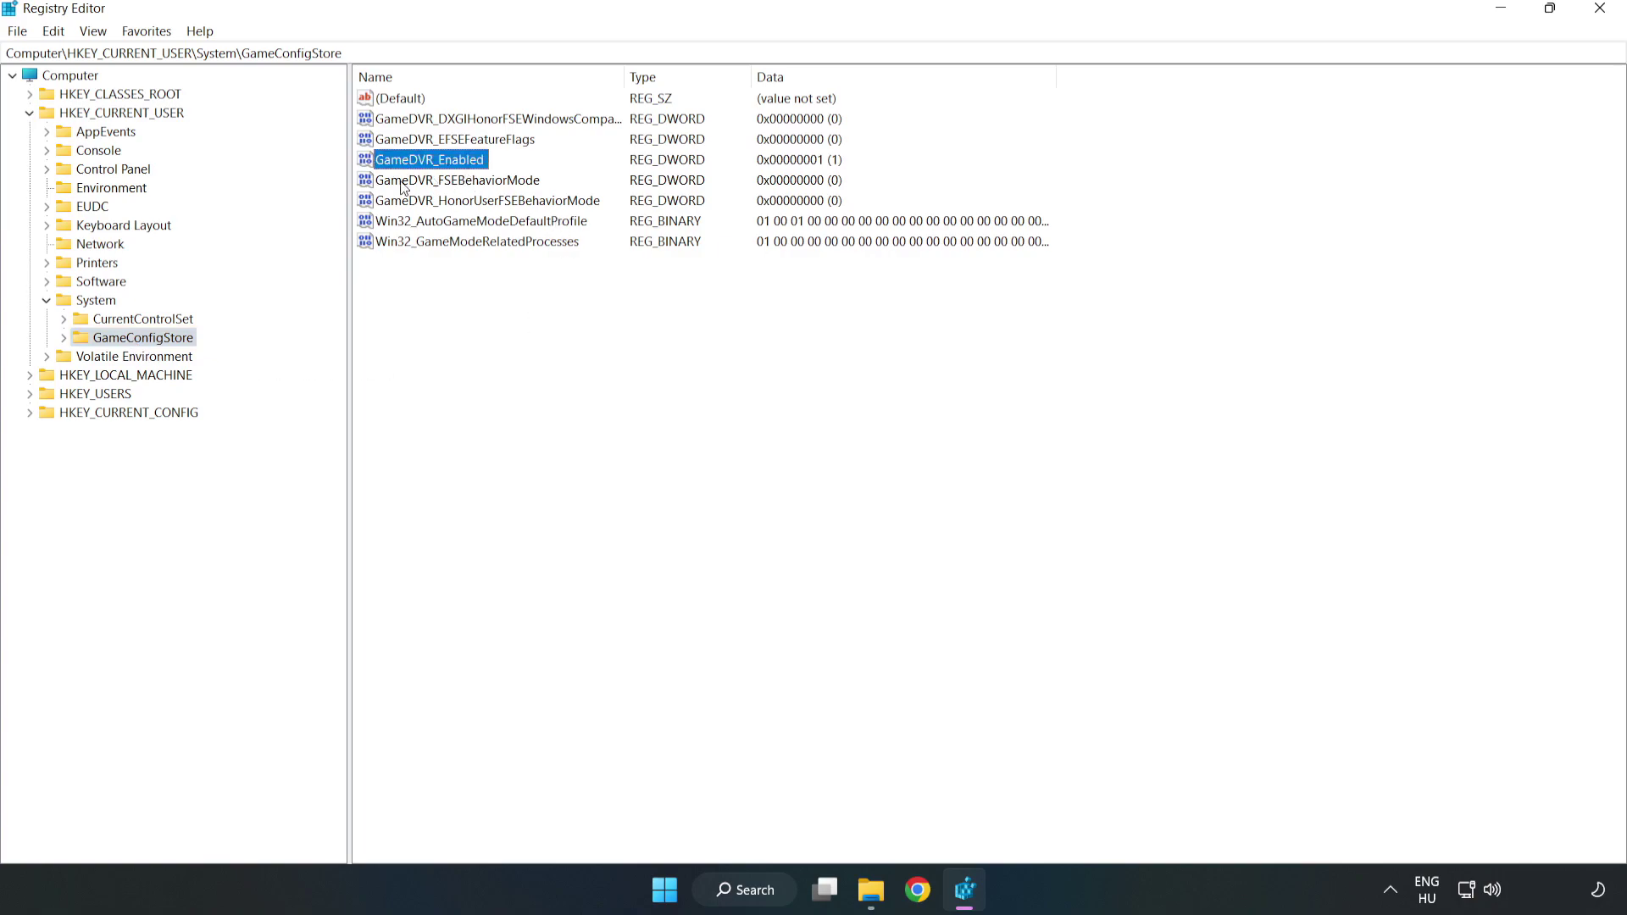
right_click(444, 168)
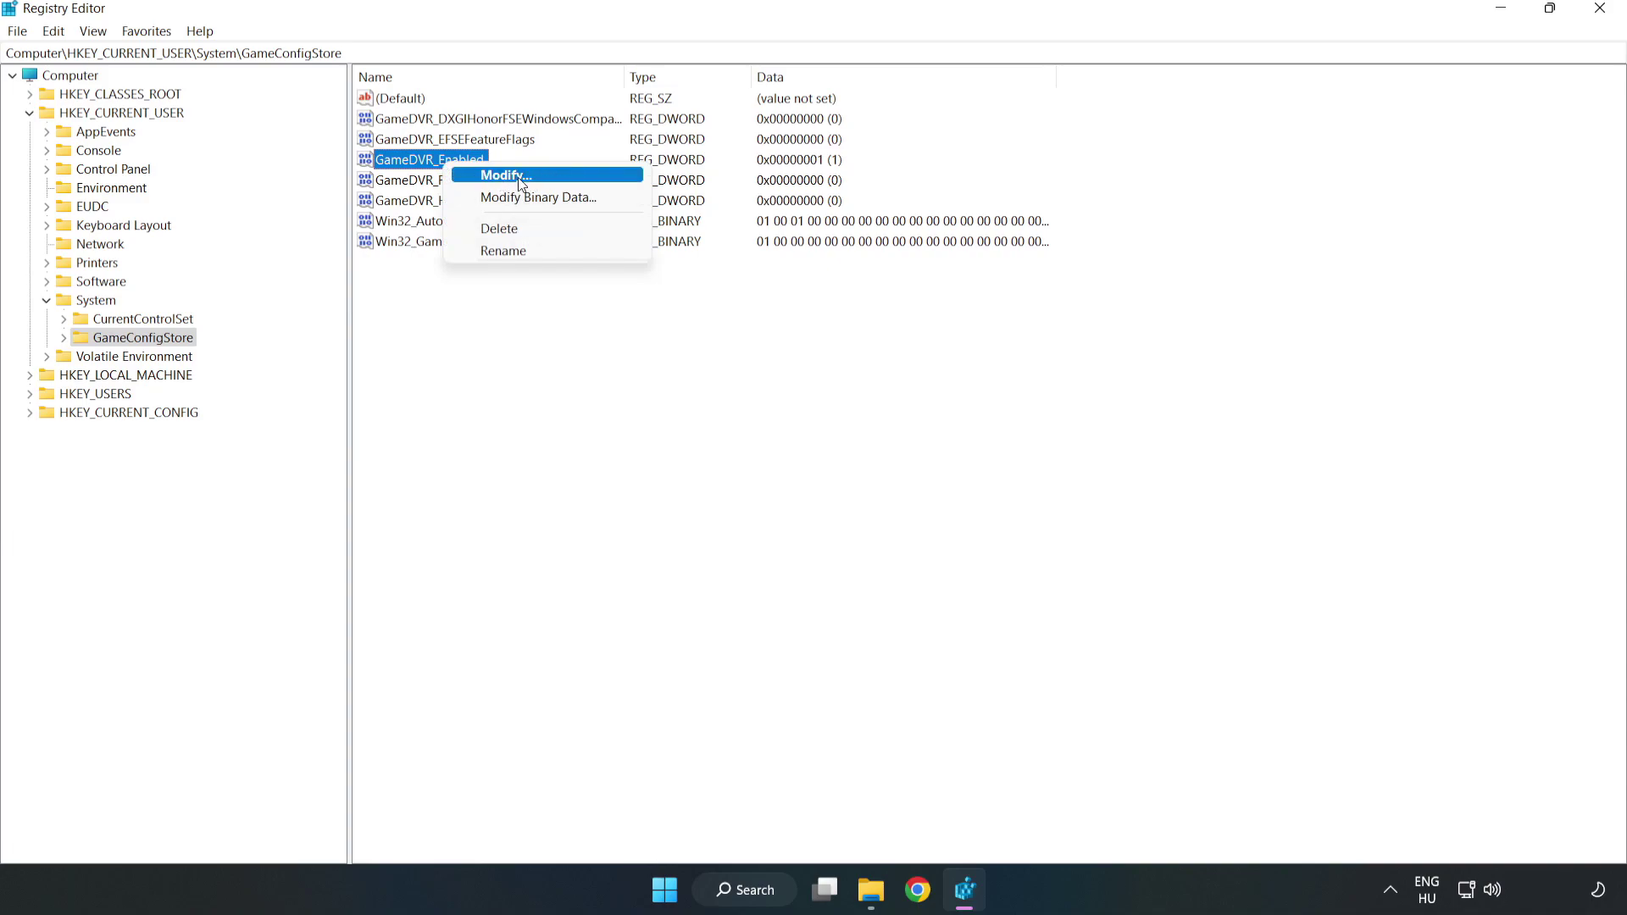
click(518, 176)
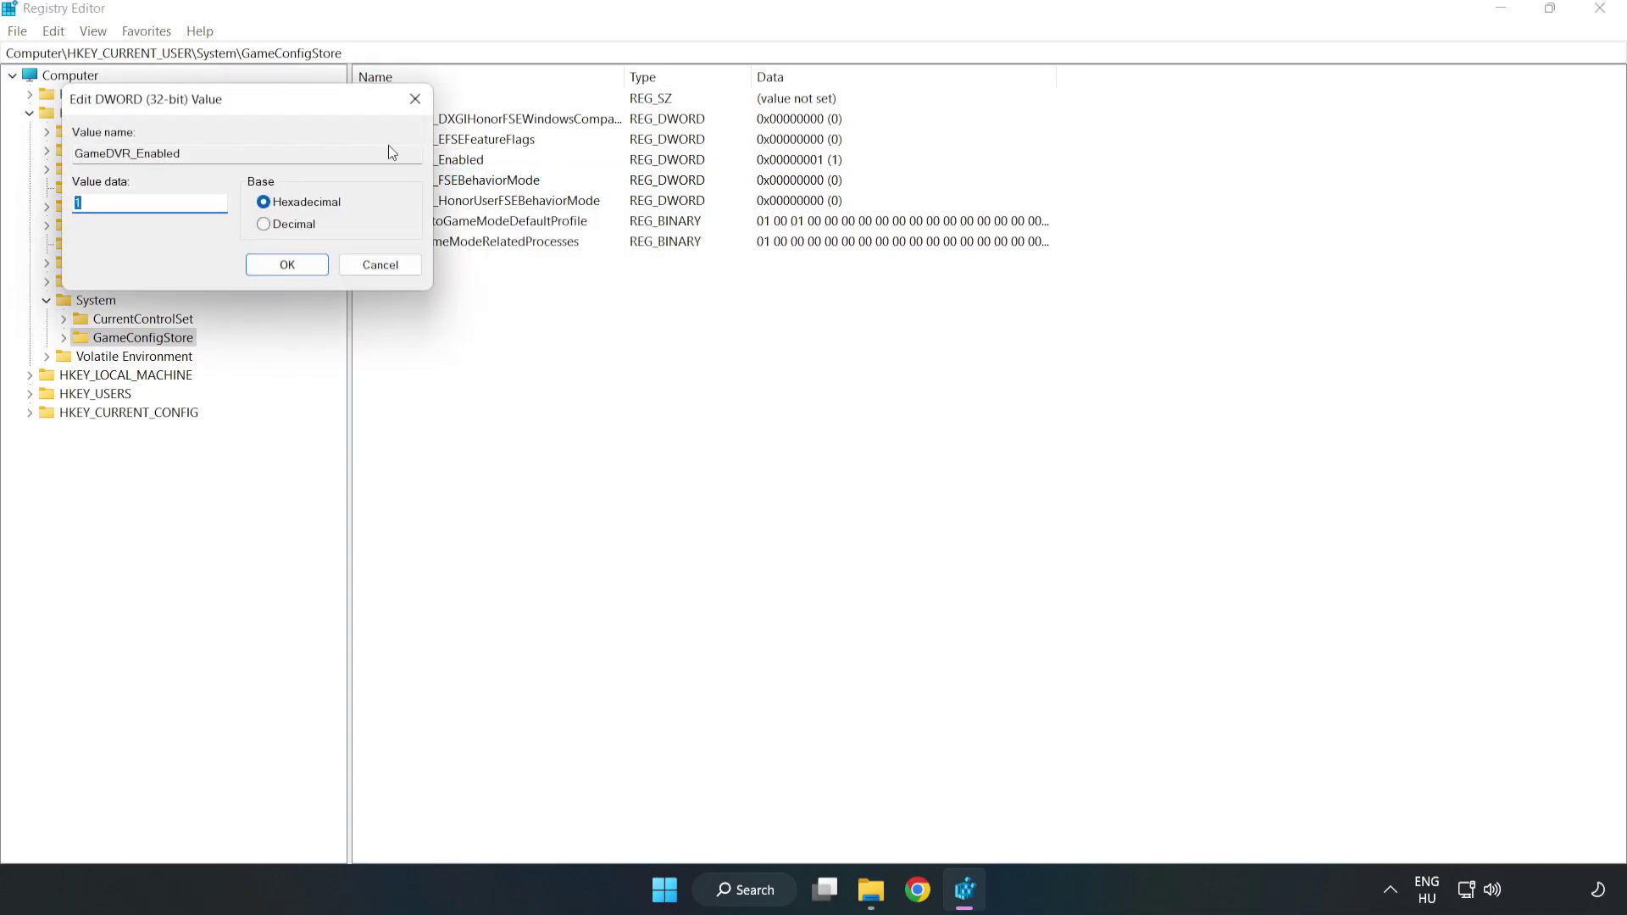
drag(327, 114, 908, 344)
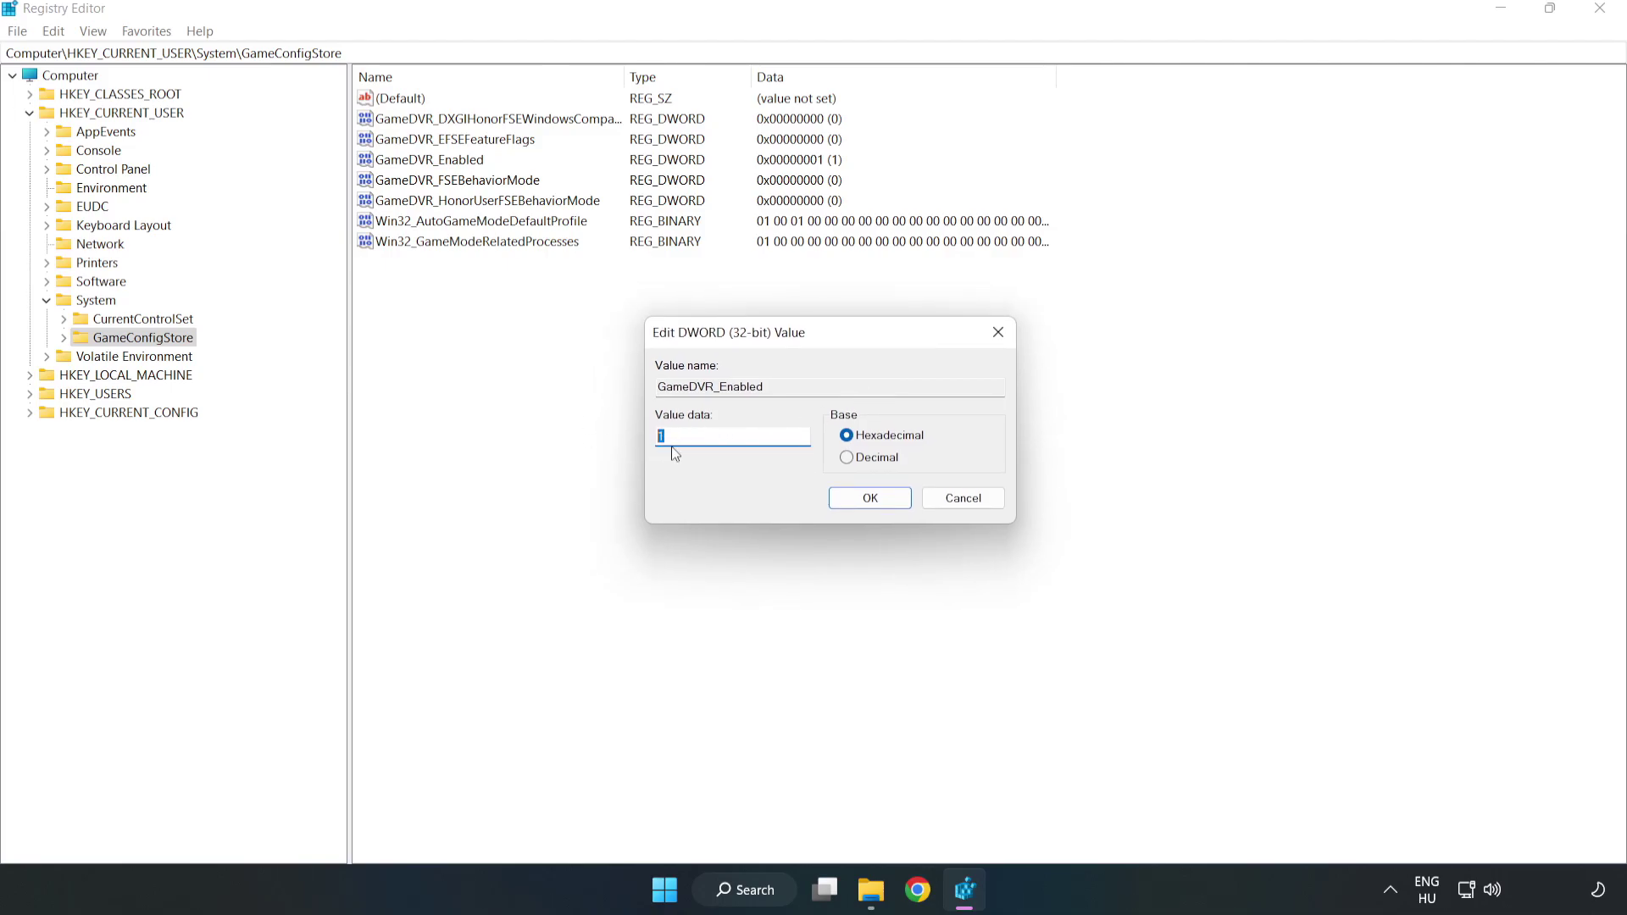
text(0)
click(871, 502)
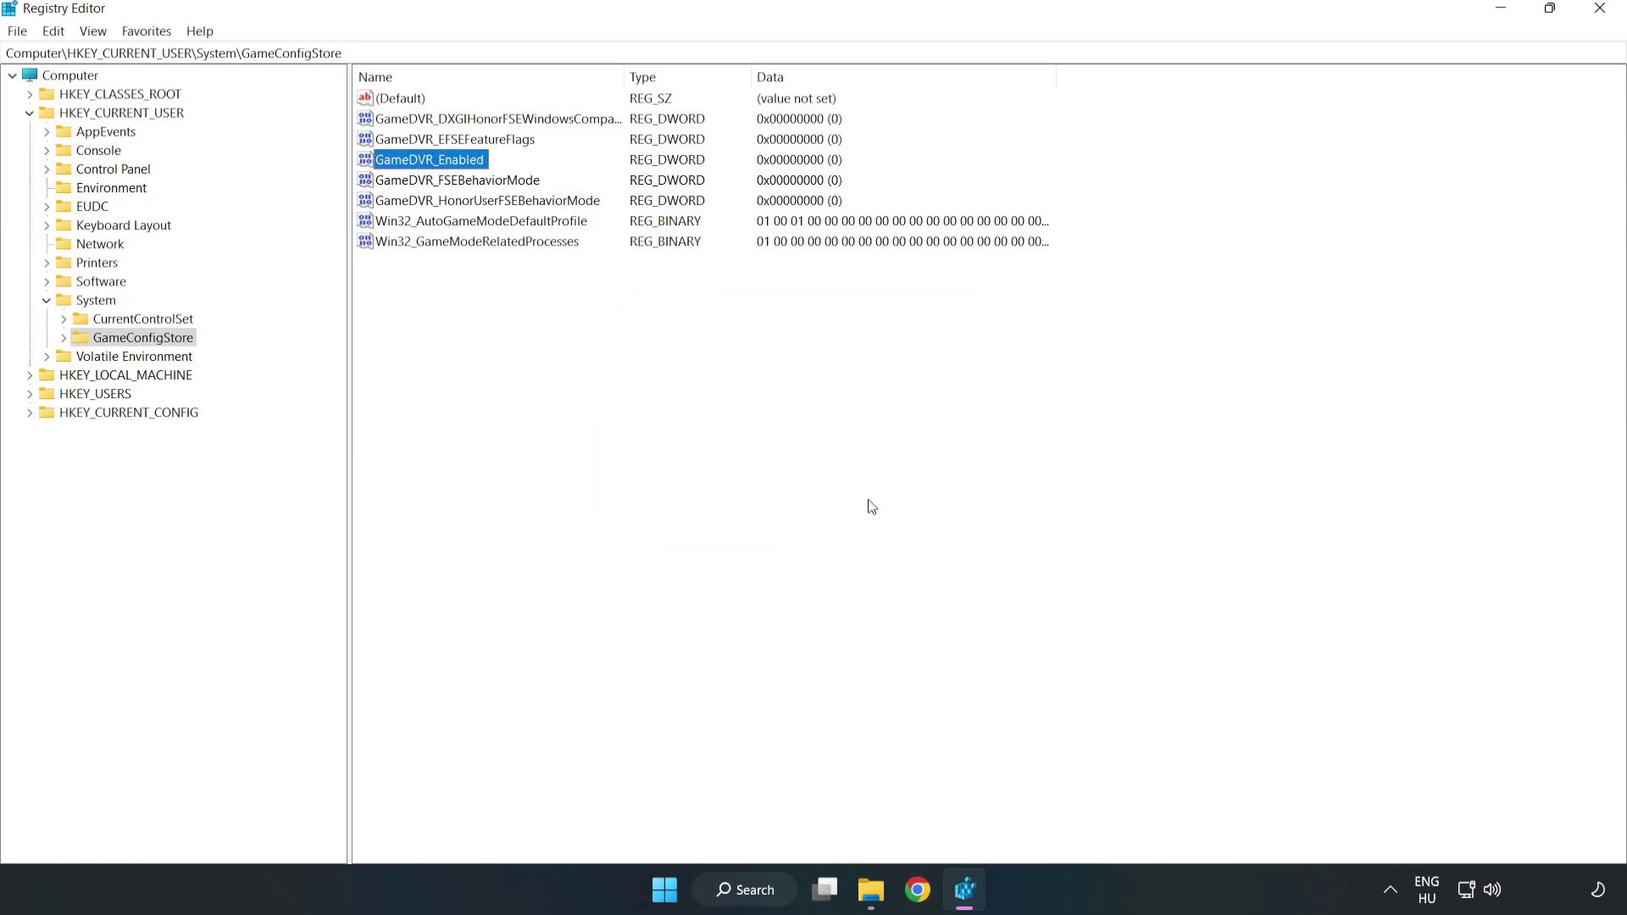
Step: Navigate to HKEY_LOCAL_MACHINE\SOFTWARE\Microsoft\PolicyManager\default\ApplicationManagement\AllowGameDVR
click(29, 114)
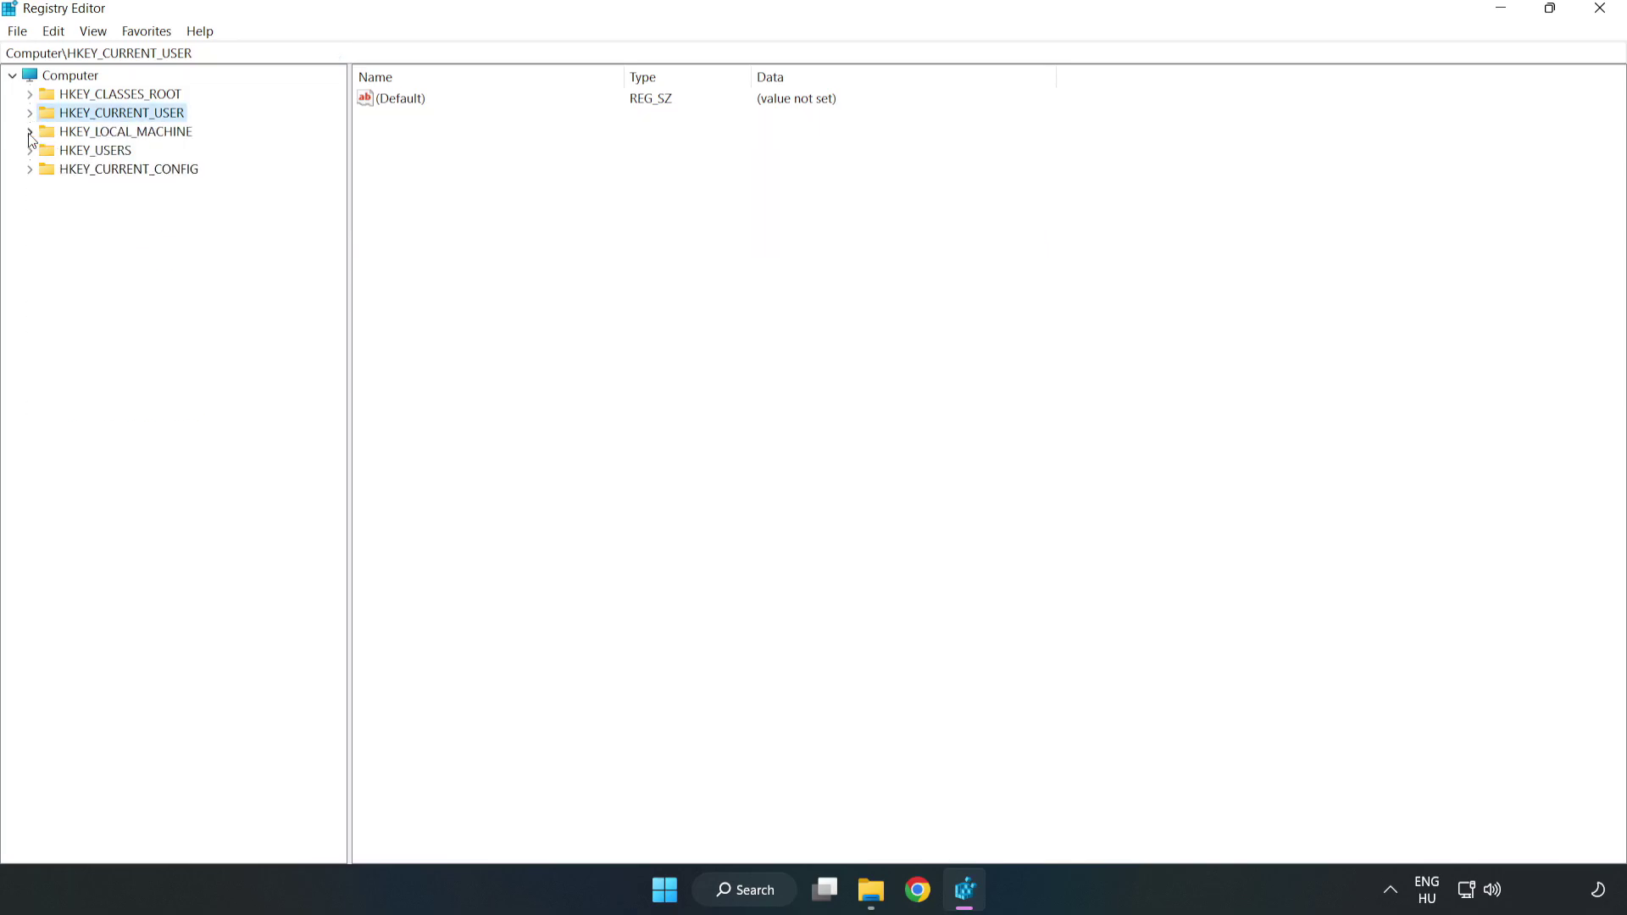
double_click(39, 133)
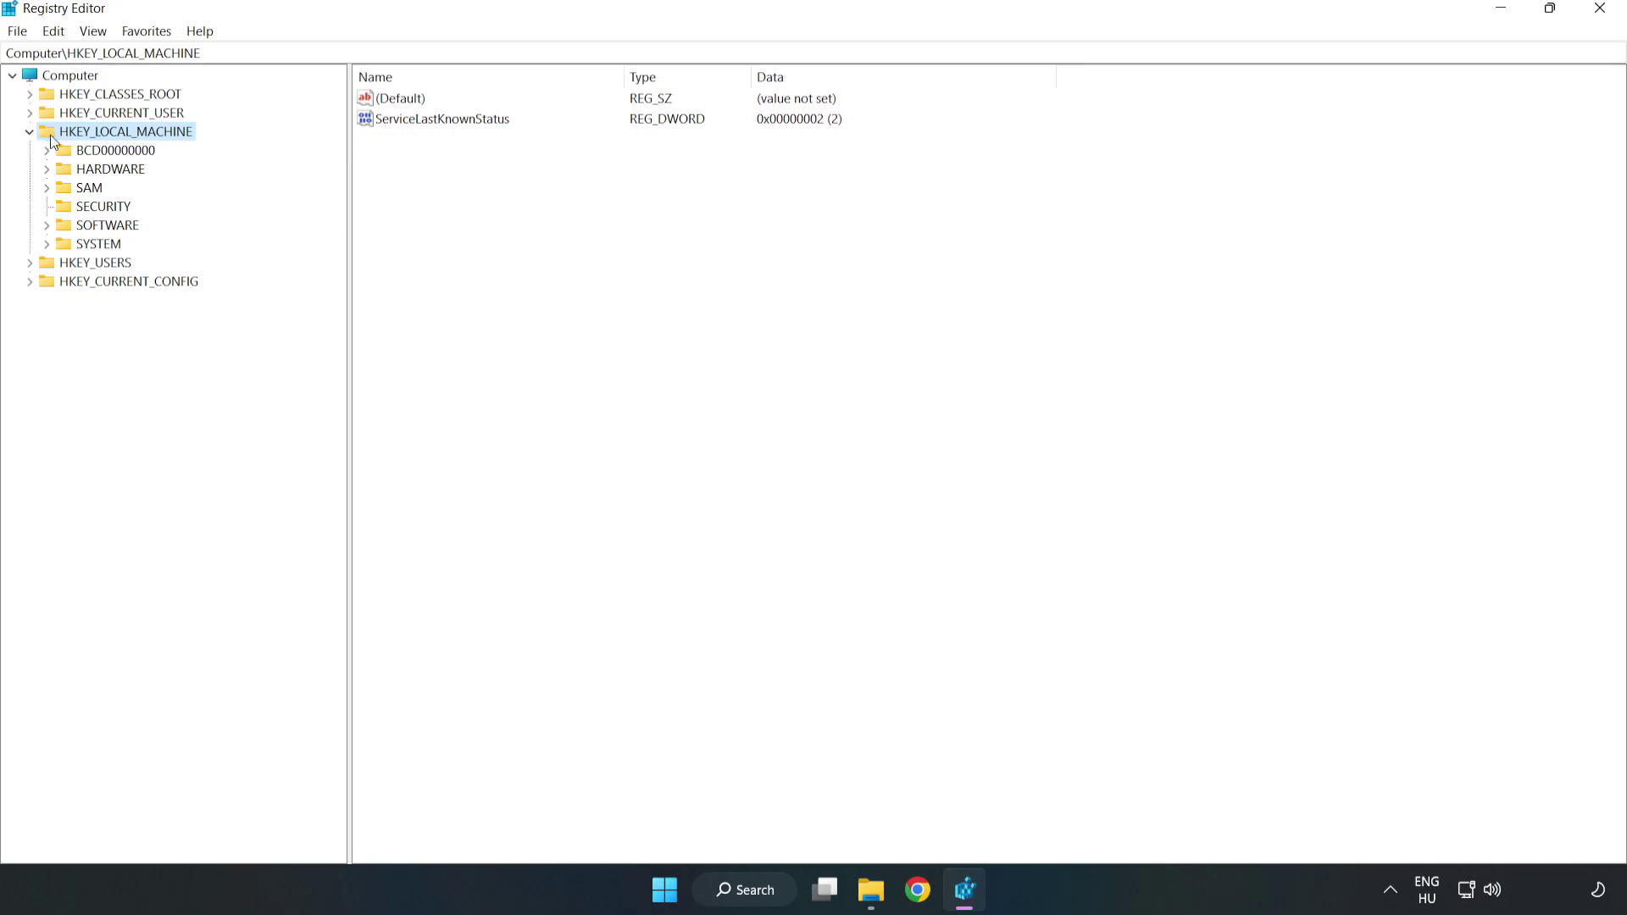
click(48, 225)
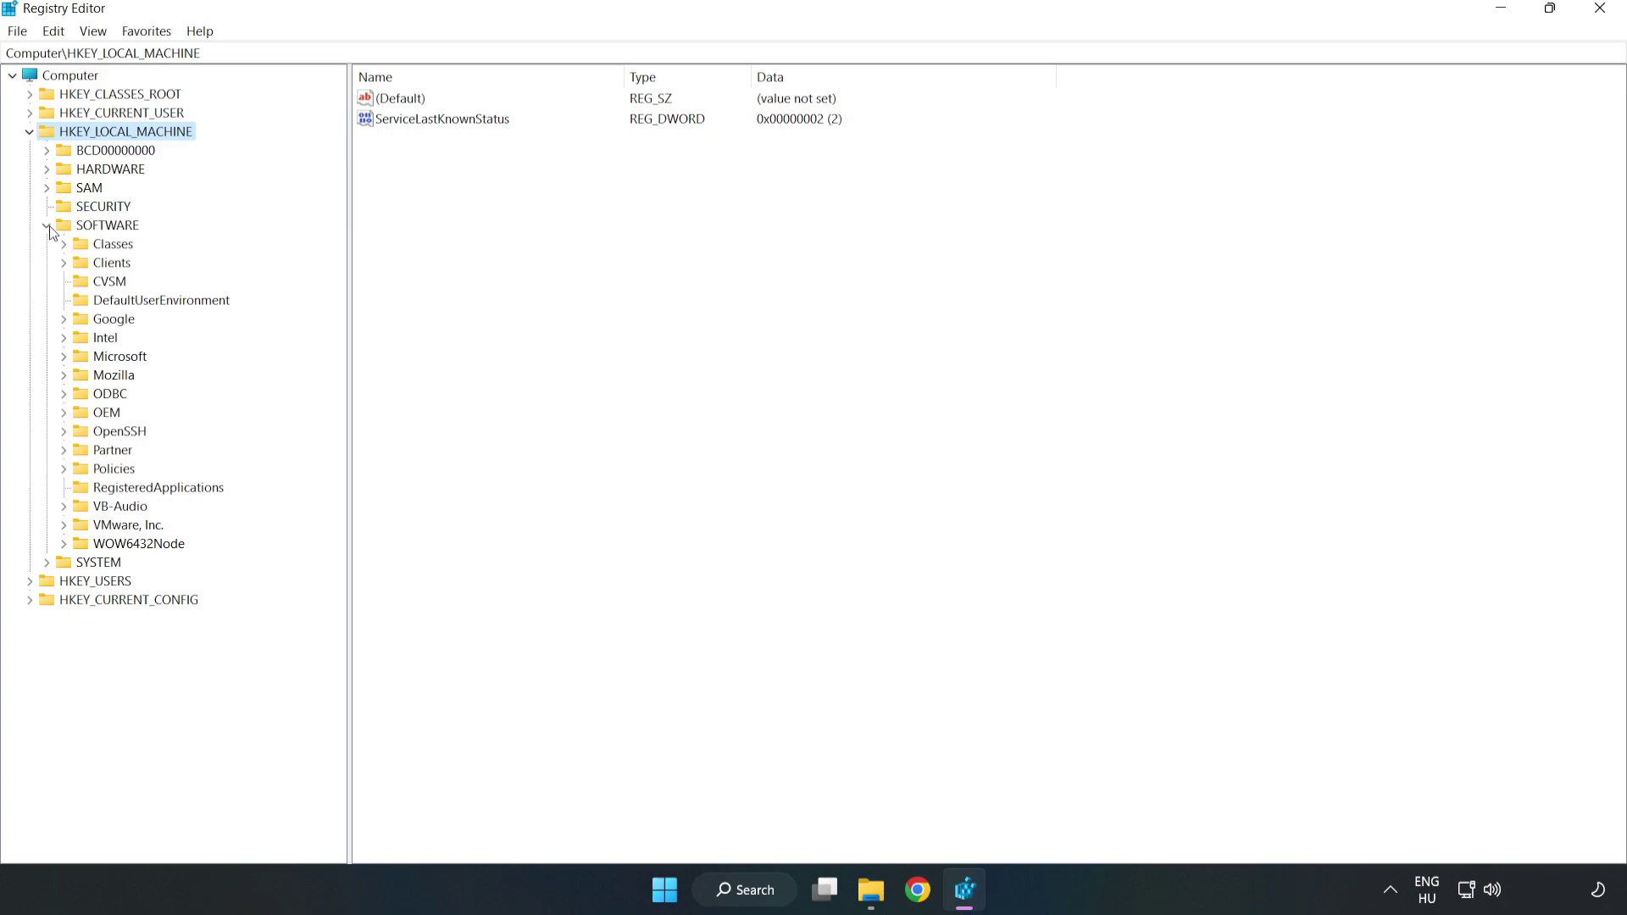
click(64, 361)
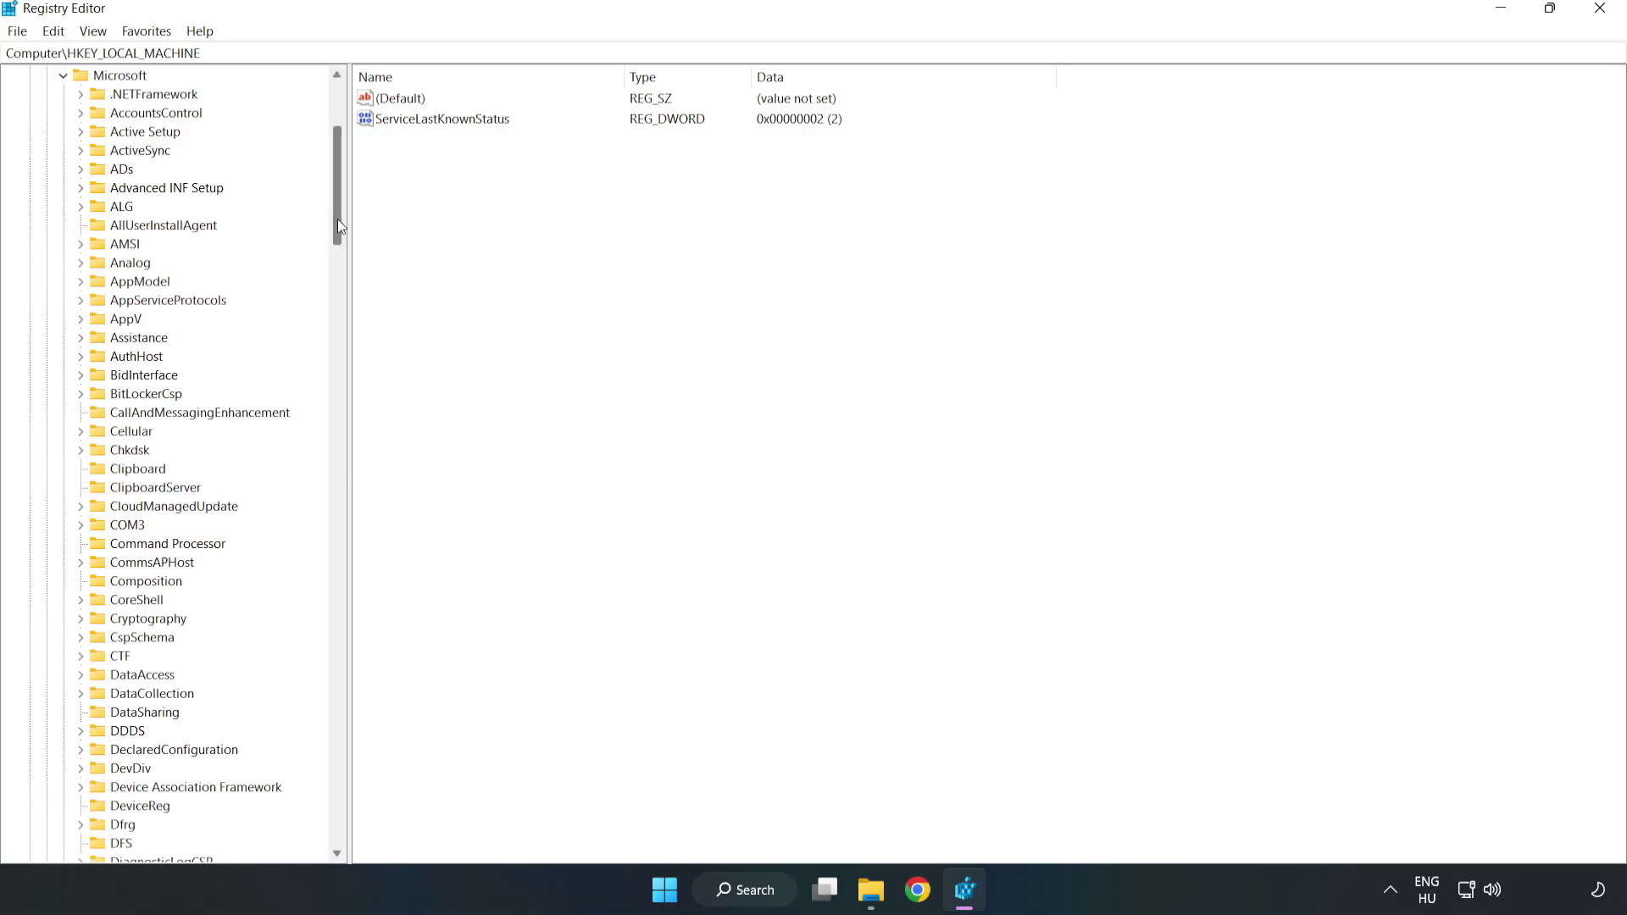
drag(337, 218, 367, 602)
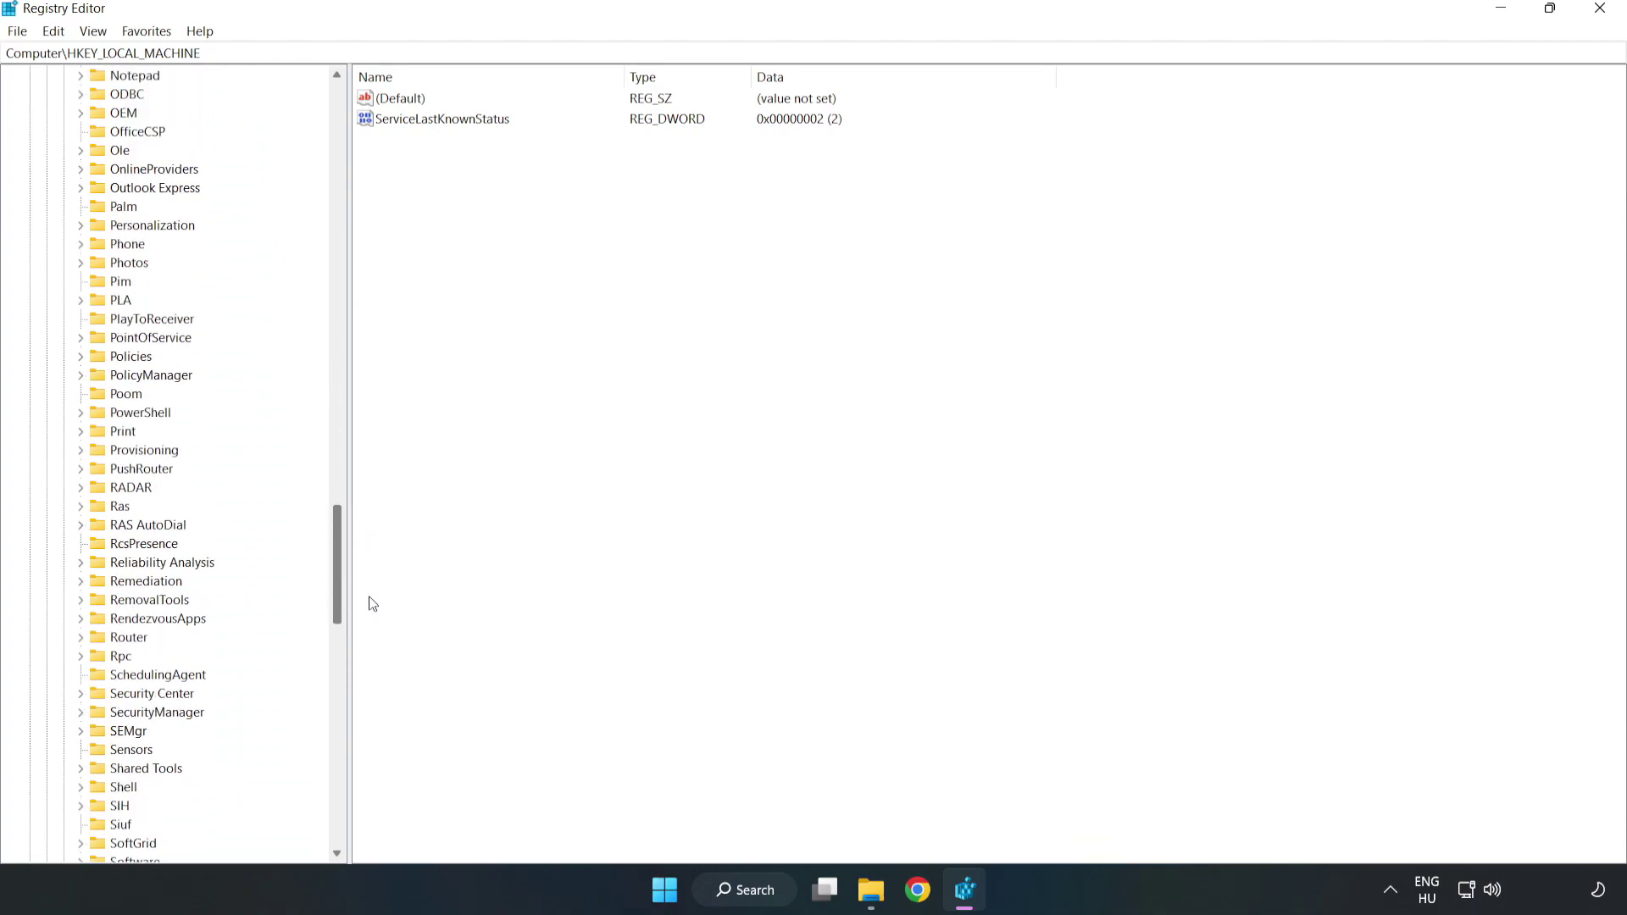
click(80, 375)
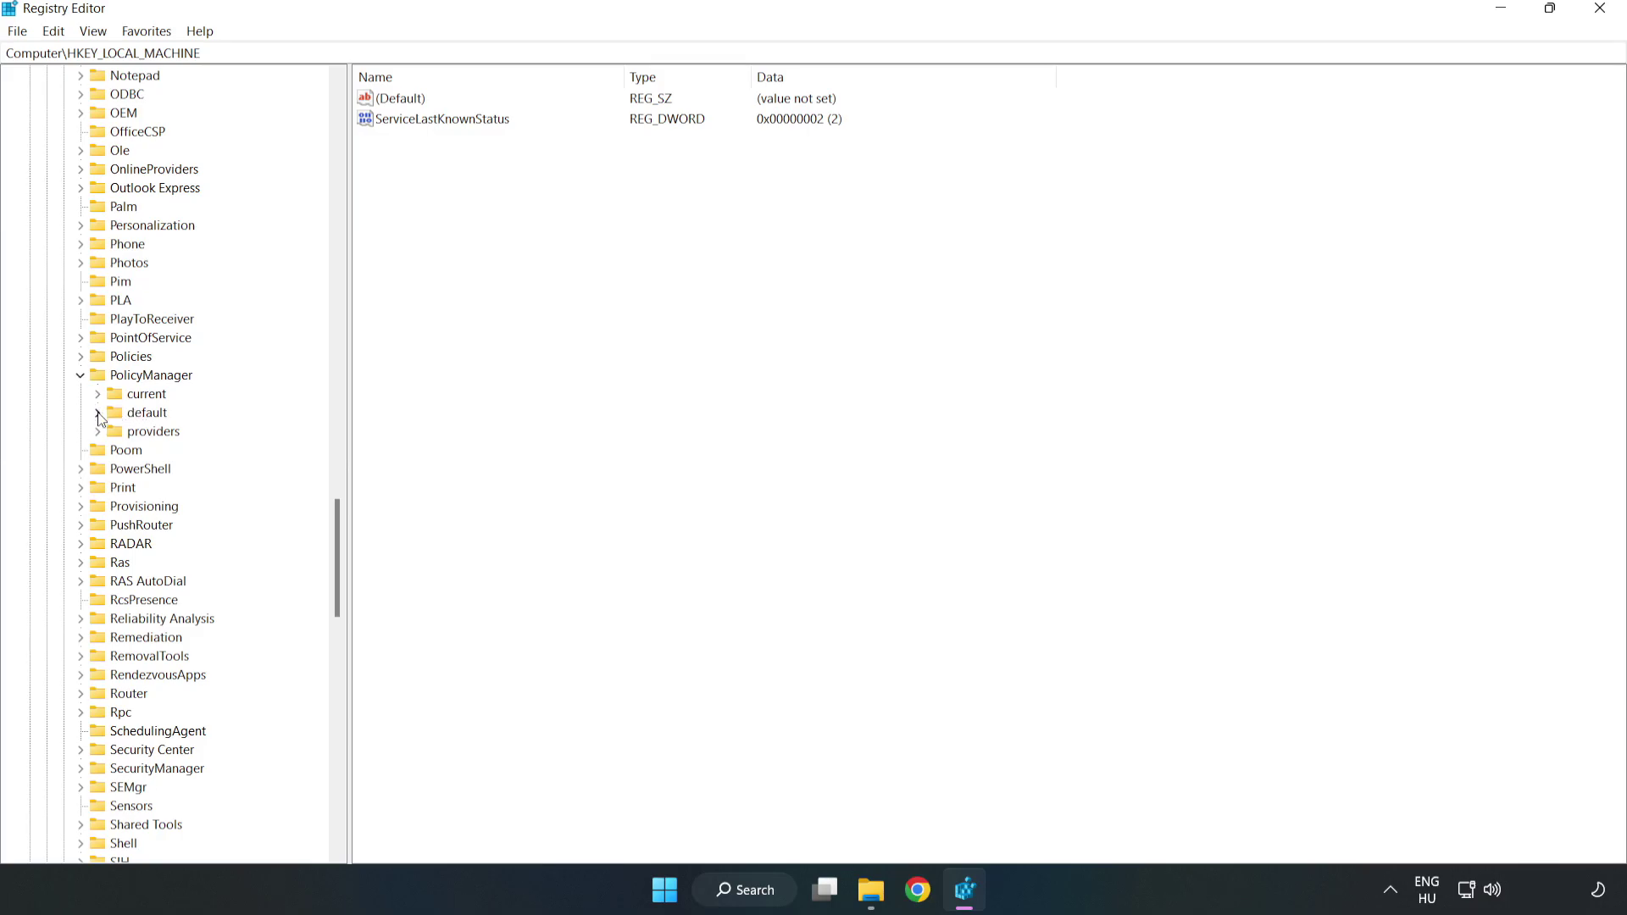
click(98, 414)
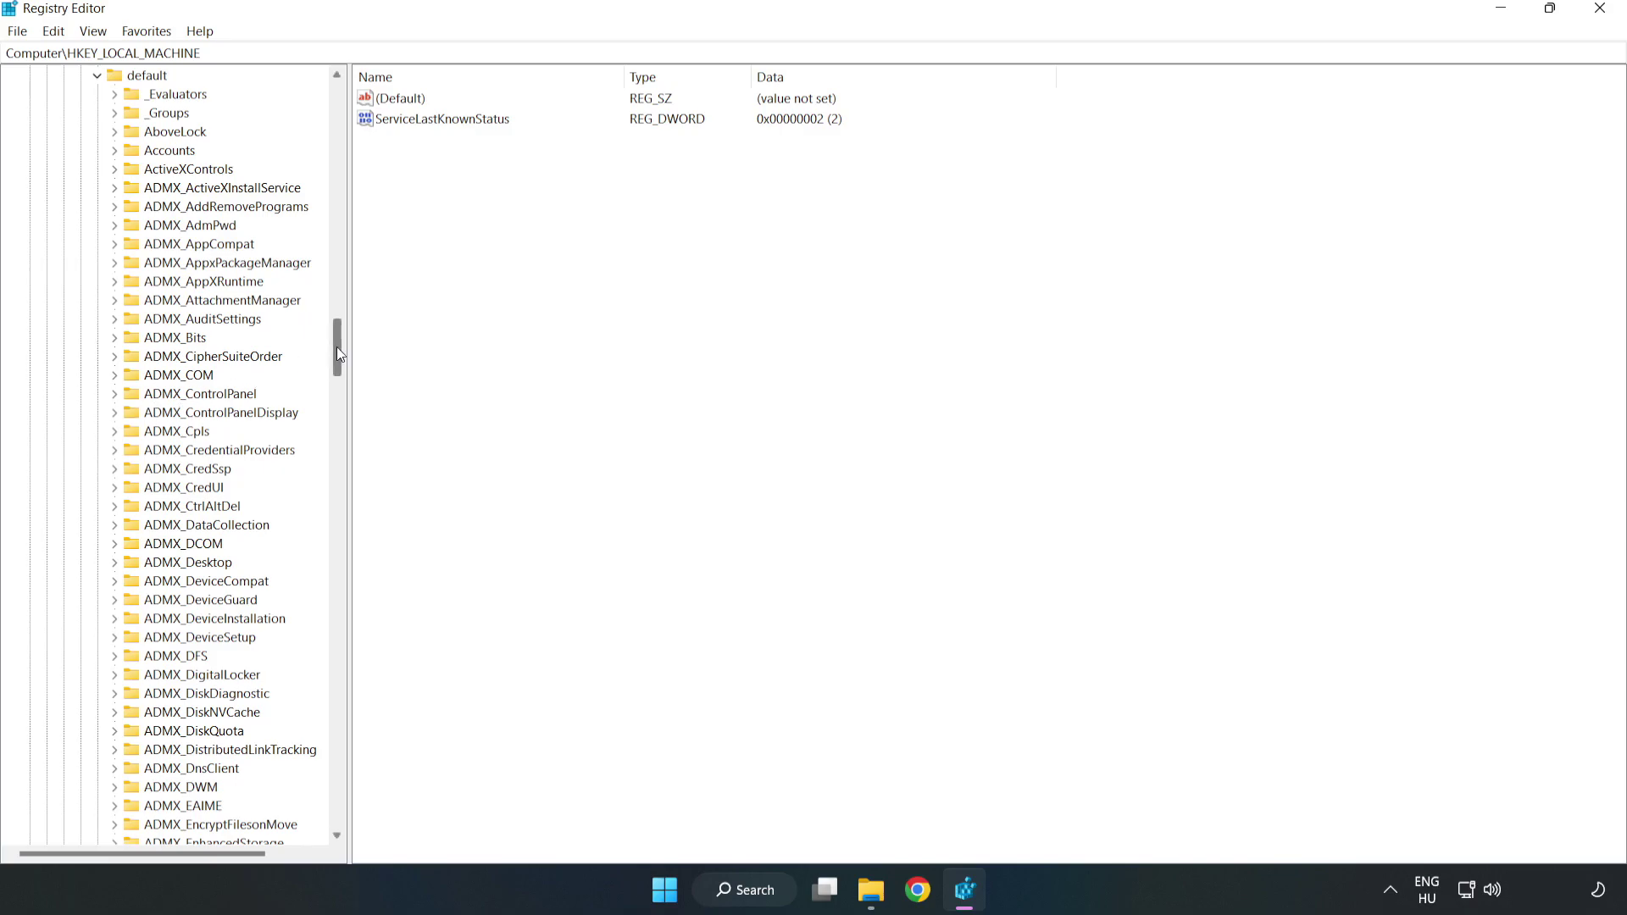
drag(336, 347, 329, 538)
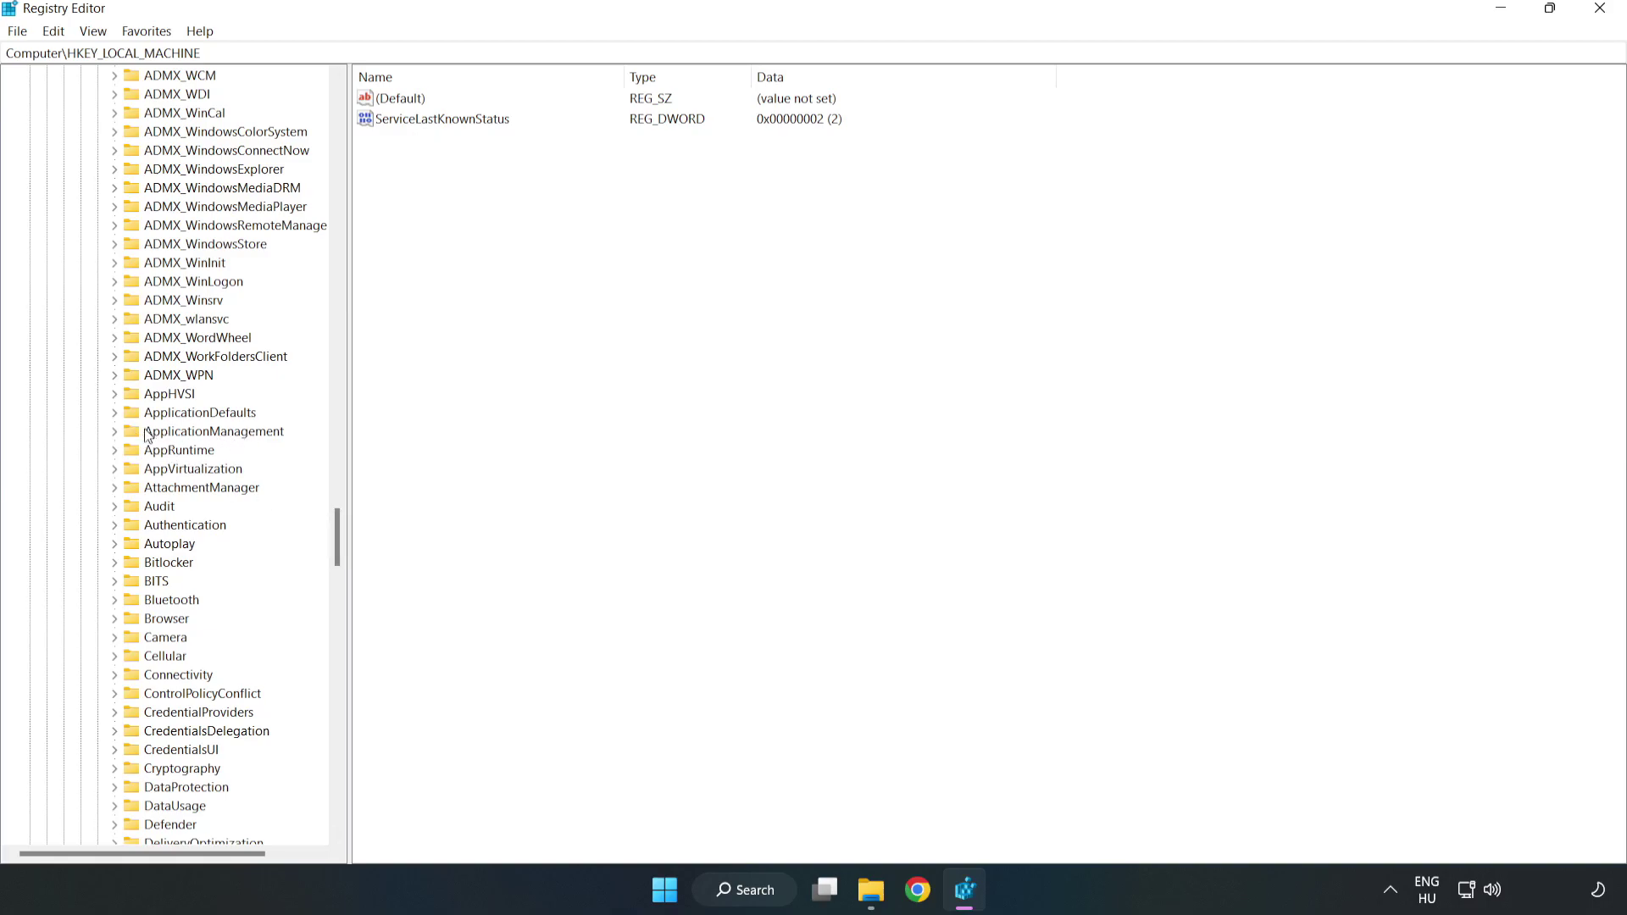
click(119, 429)
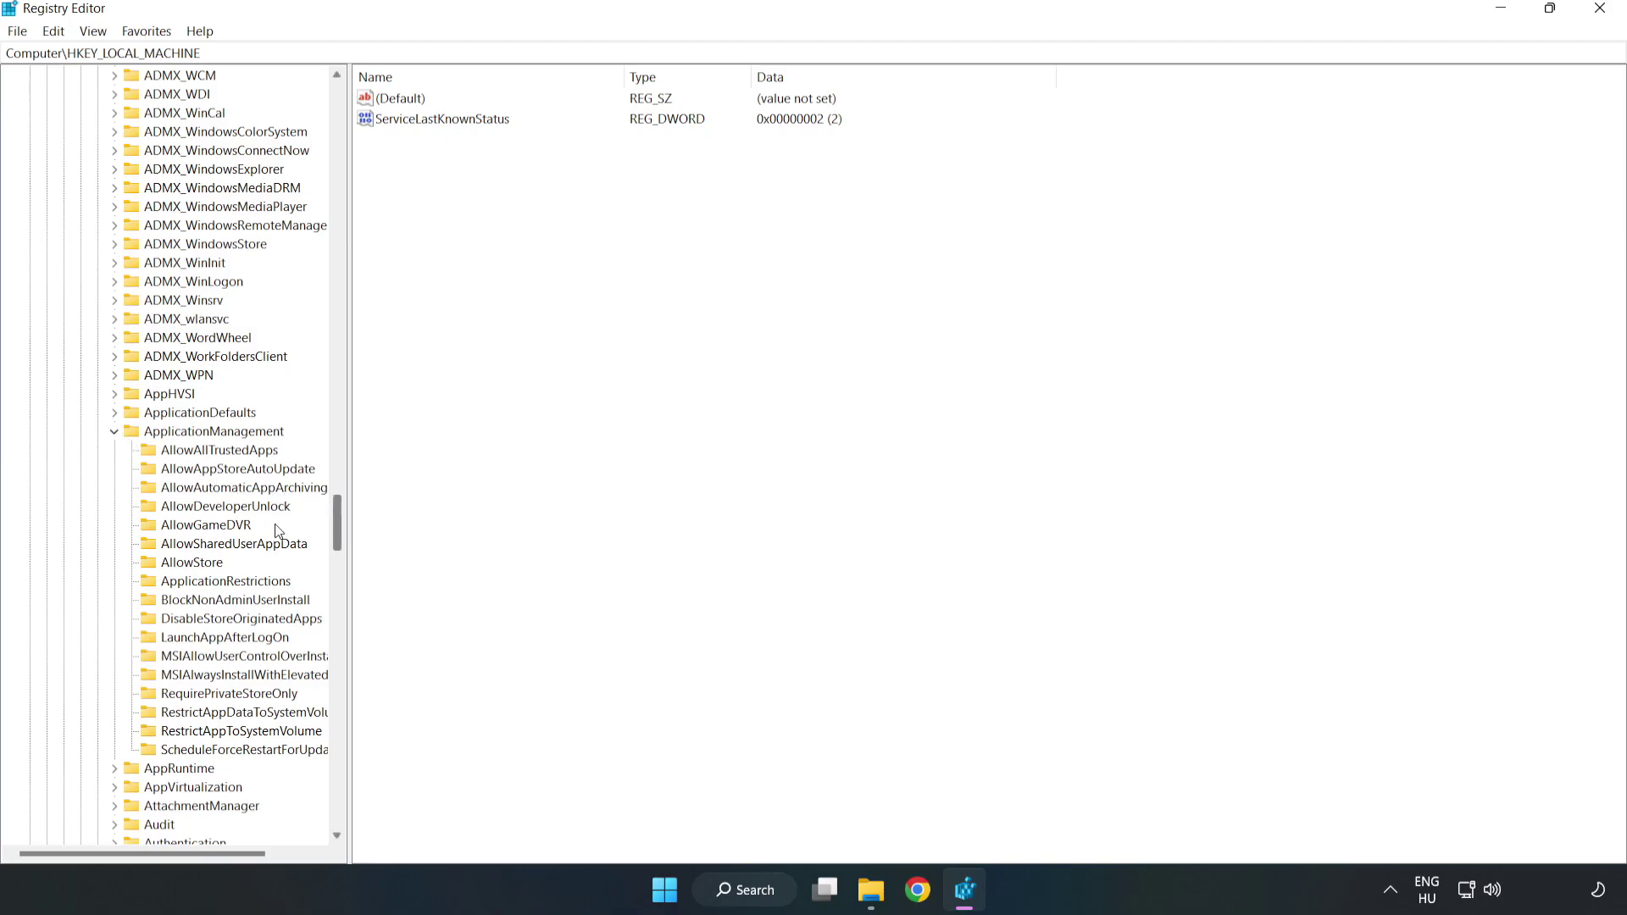
click(189, 527)
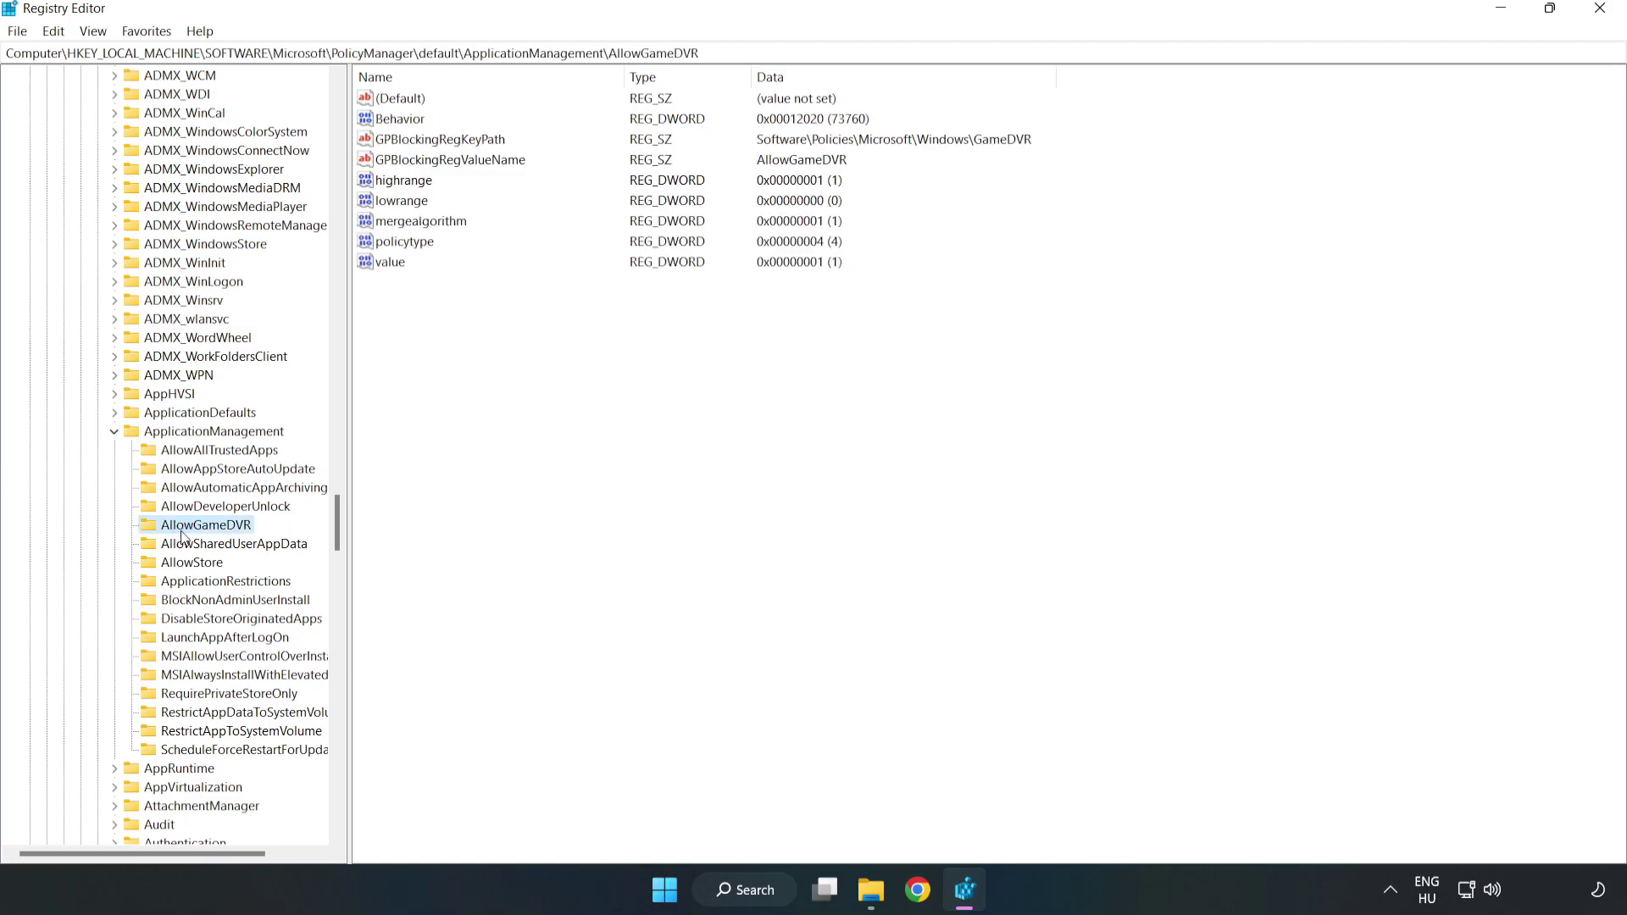
Step: Change the AllowGameDVR 'value' entry's data from 1 to 0
click(381, 267)
right_click(398, 270)
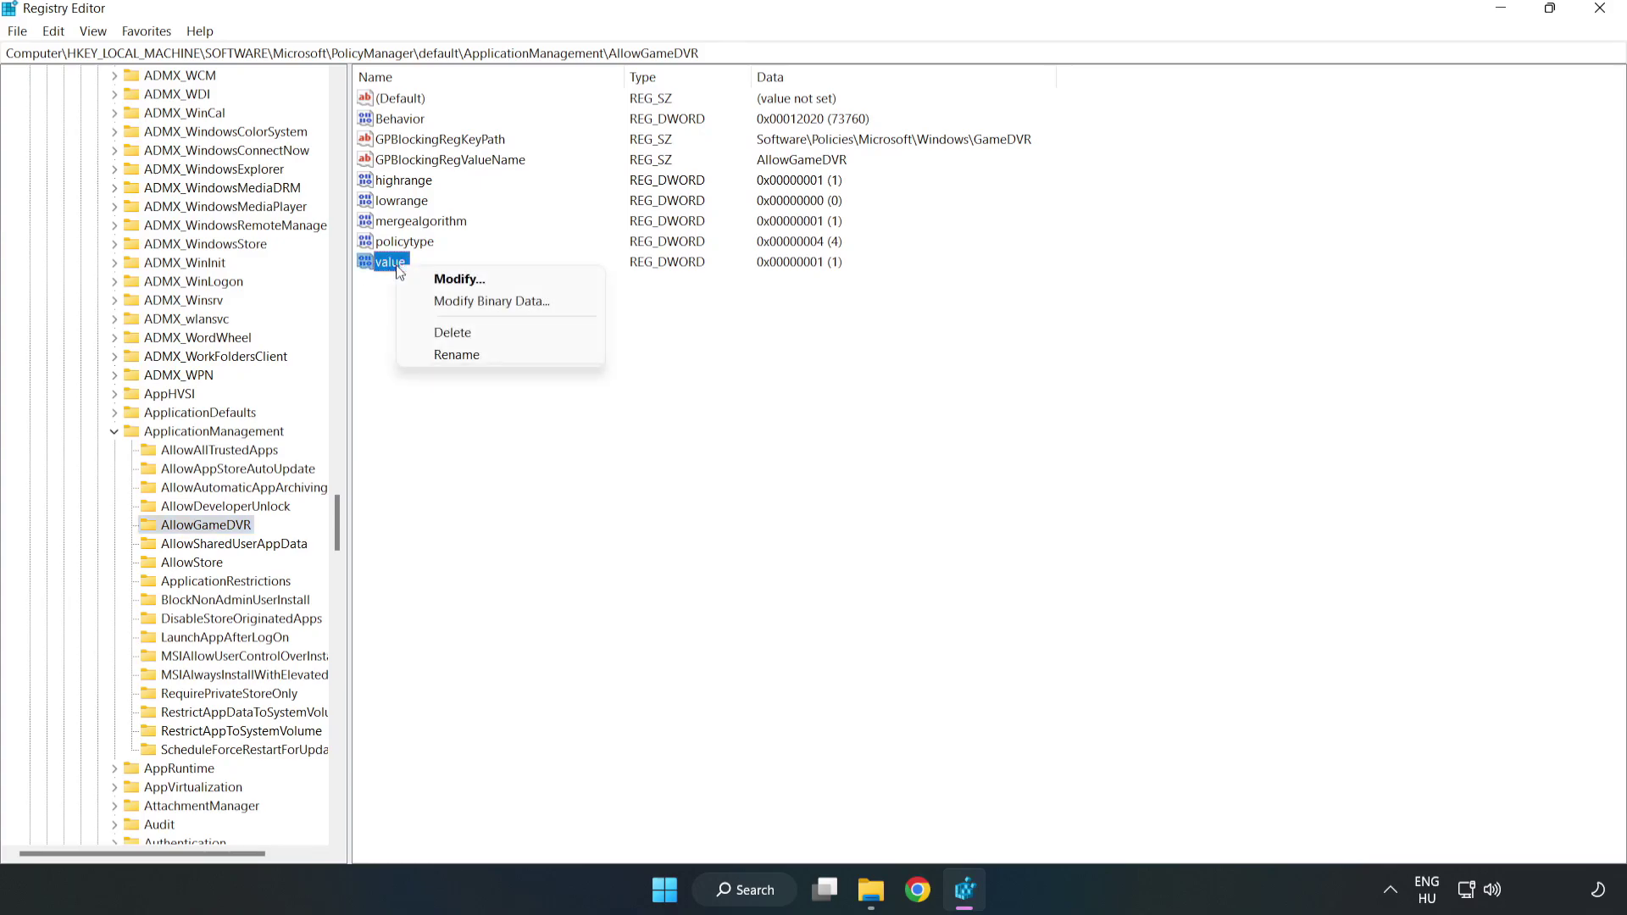
click(465, 279)
drag(312, 98, 829, 338)
click(651, 436)
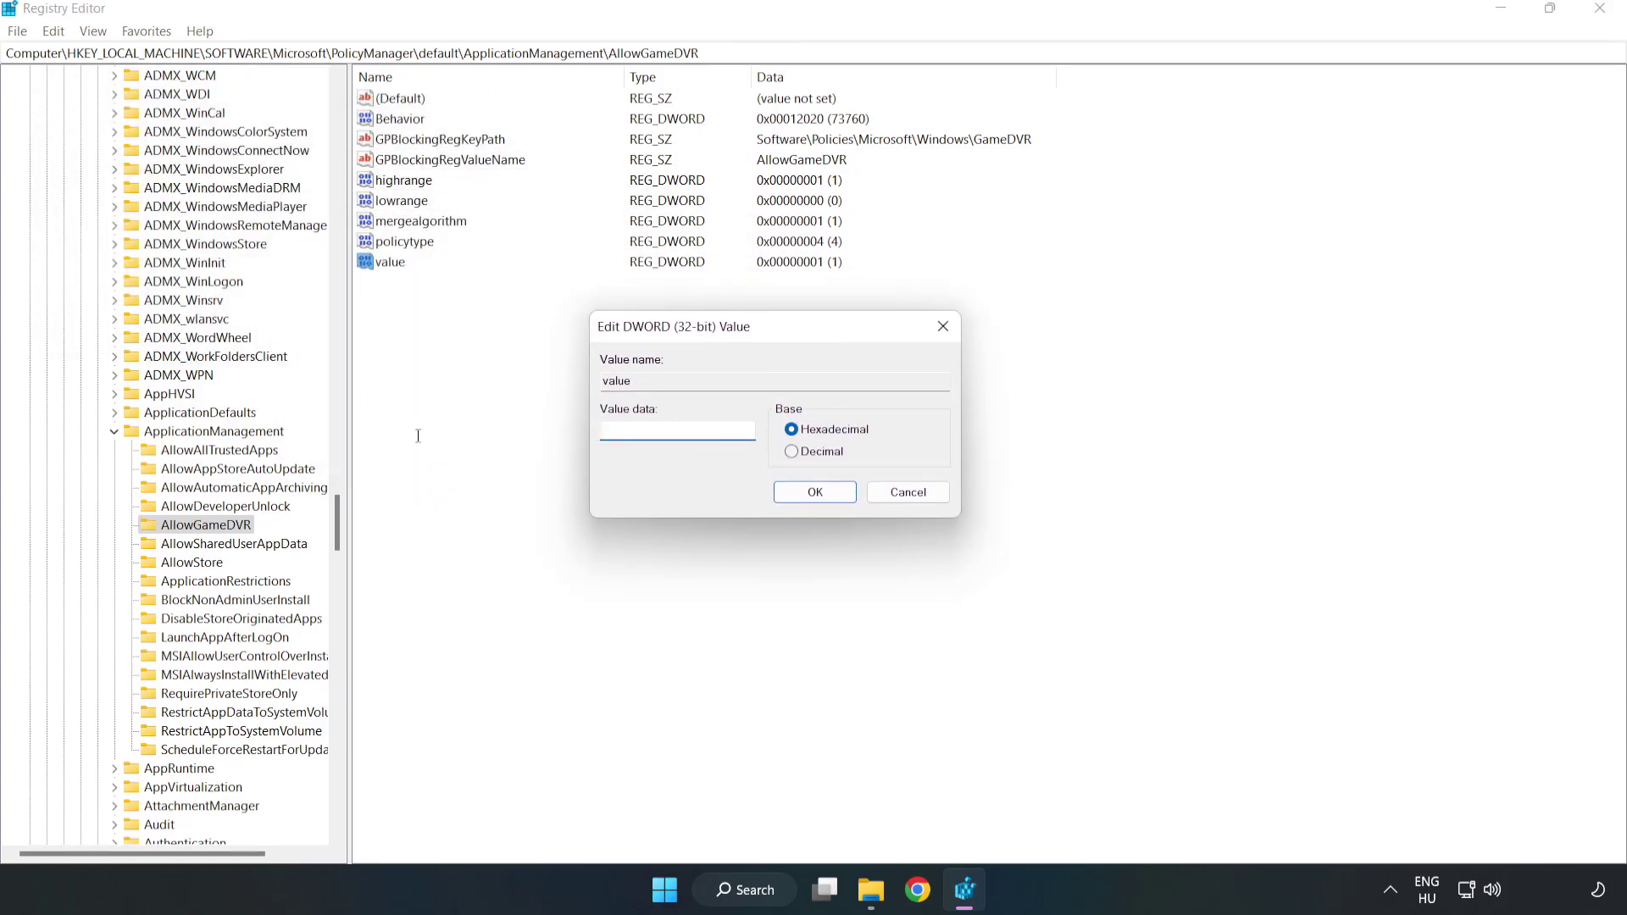
text(0)
click(815, 493)
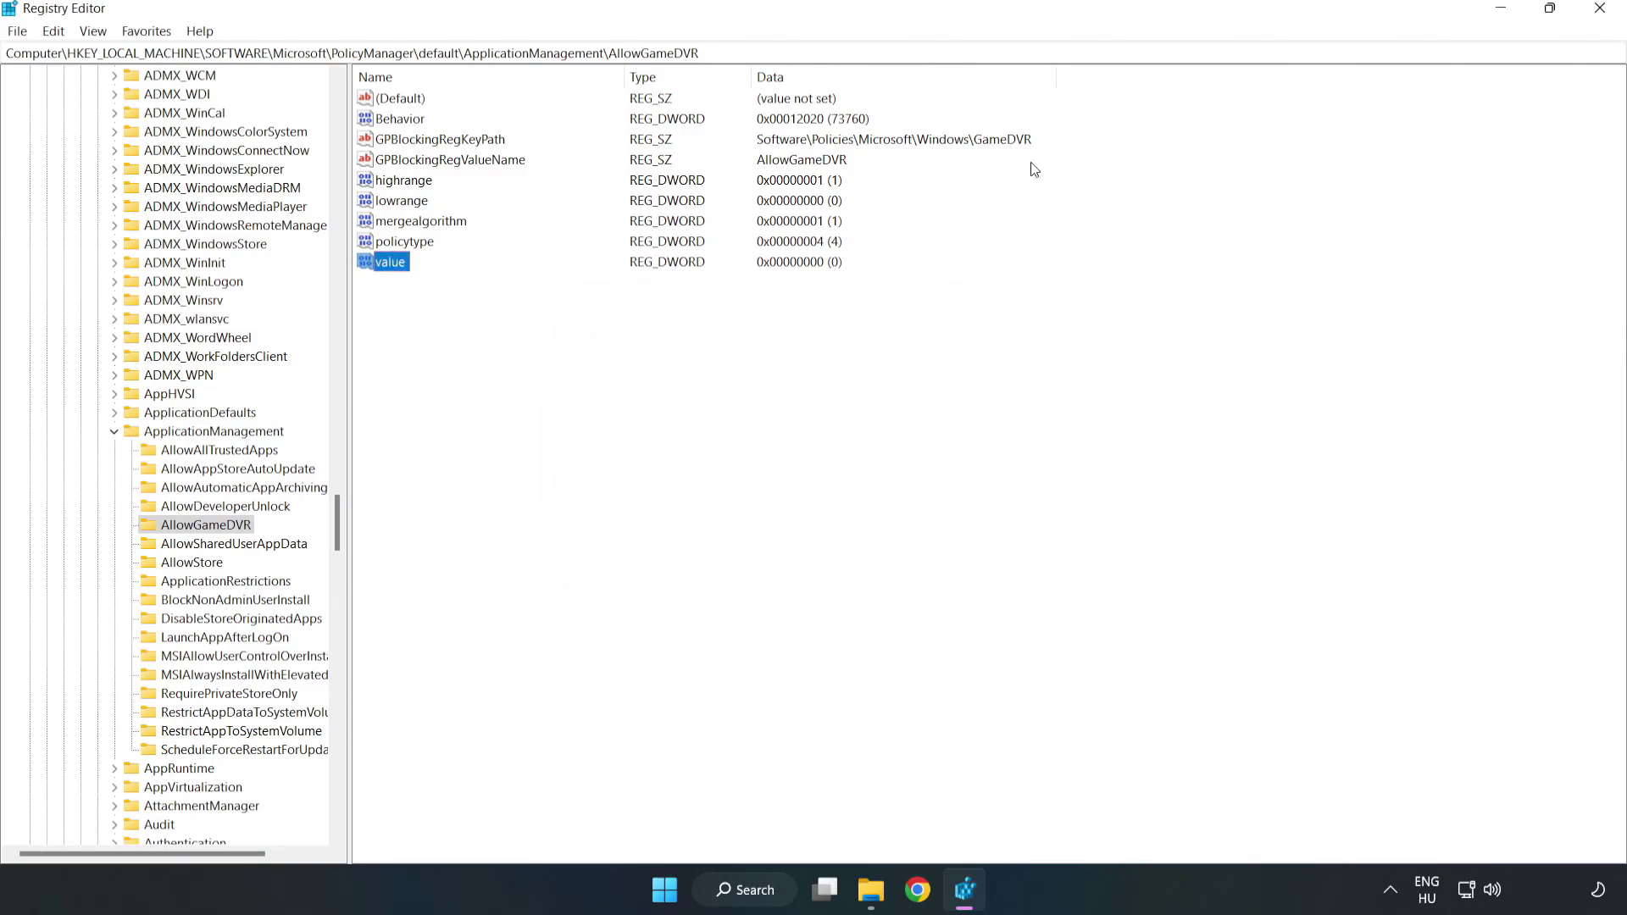
Step: Close Registry Editor and download the DirectX End-User Runtime Web Installer in Chrome
click(1599, 10)
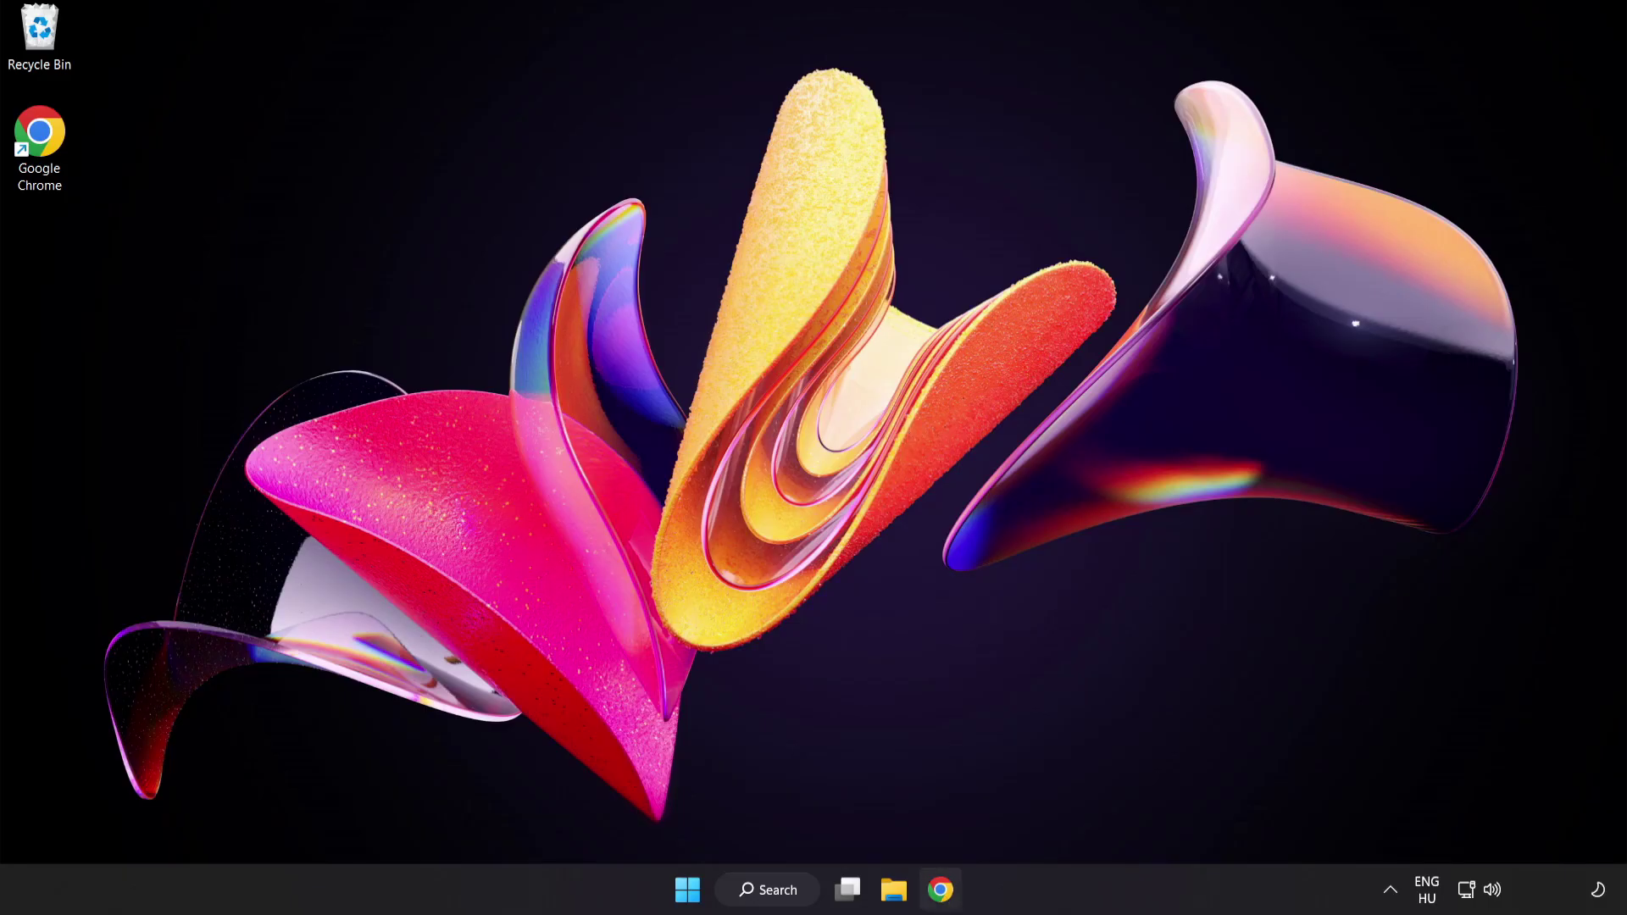
click(939, 899)
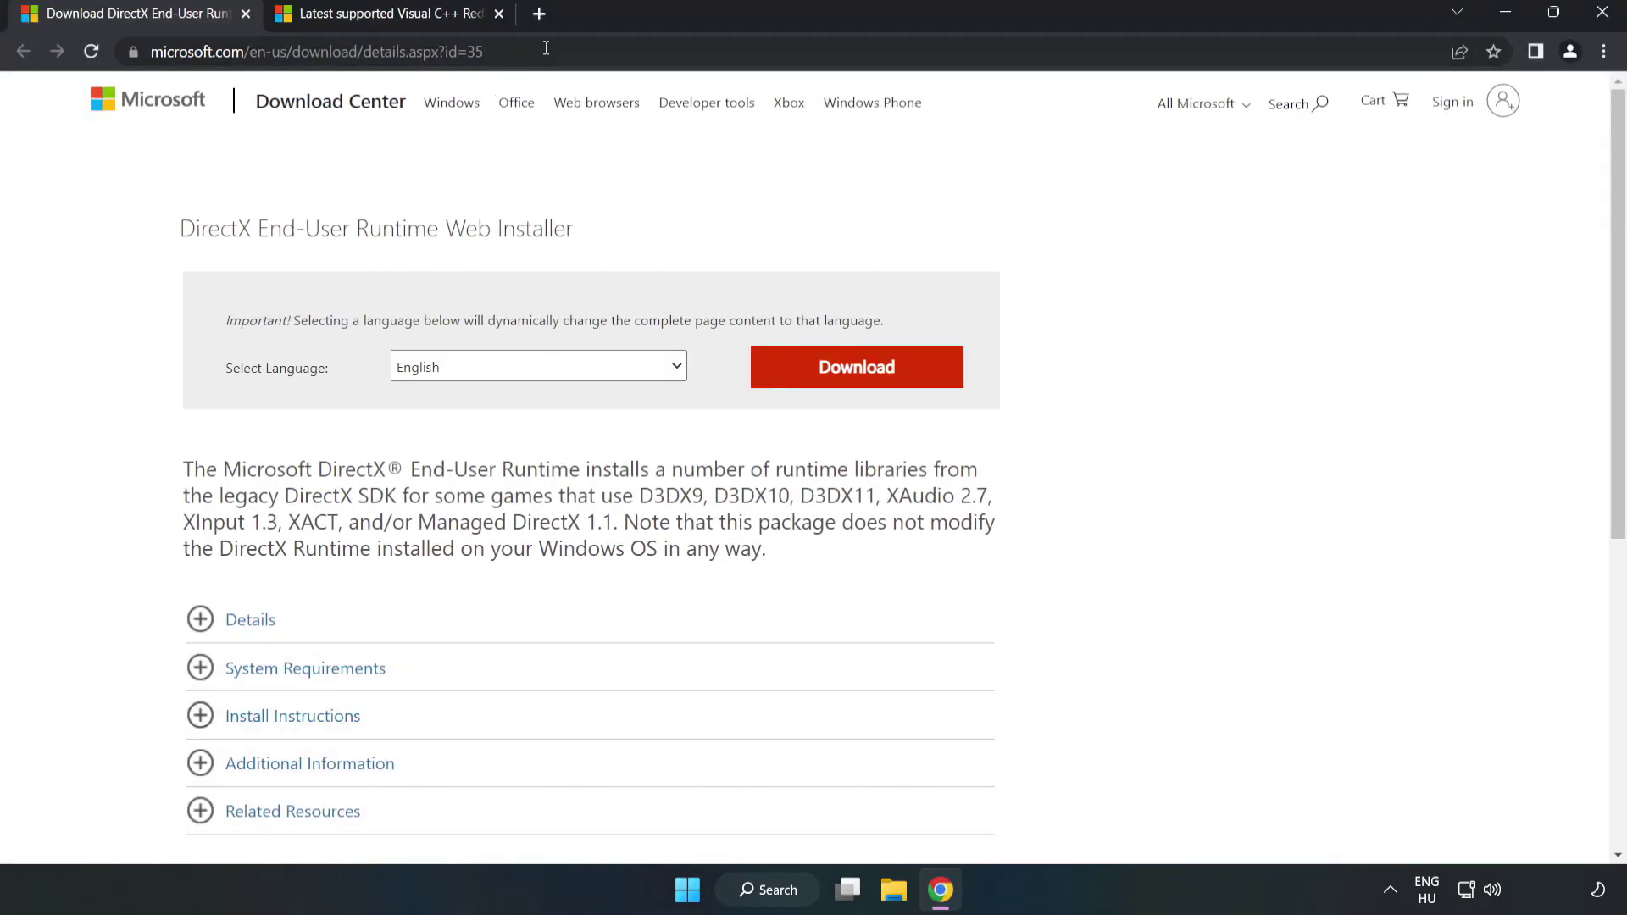
click(161, 52)
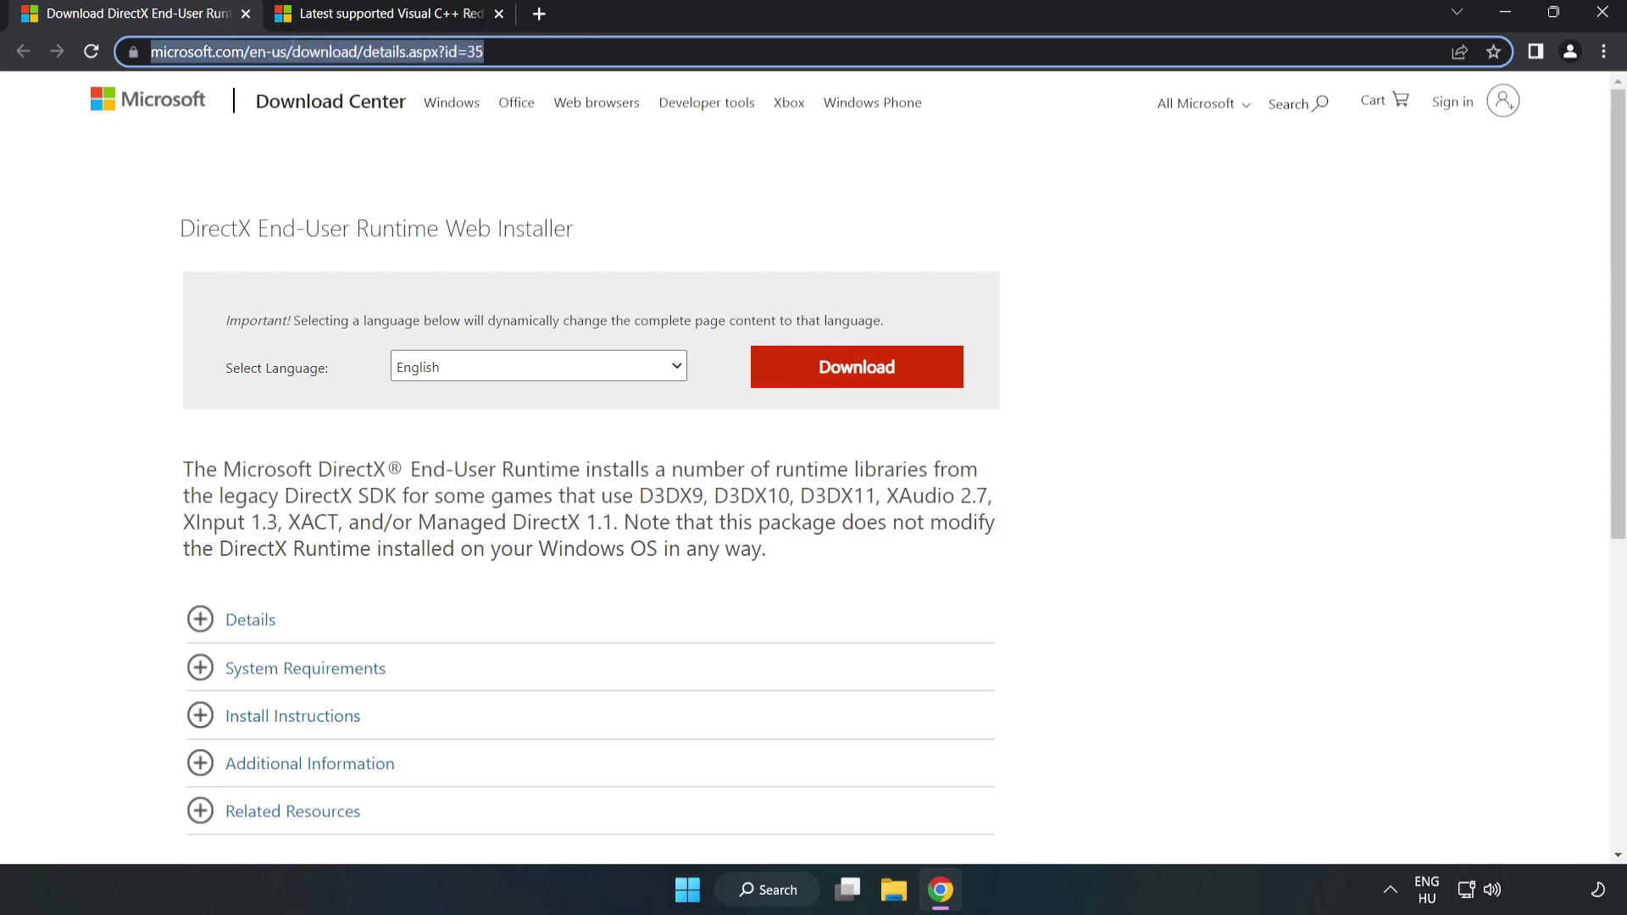
click(660, 201)
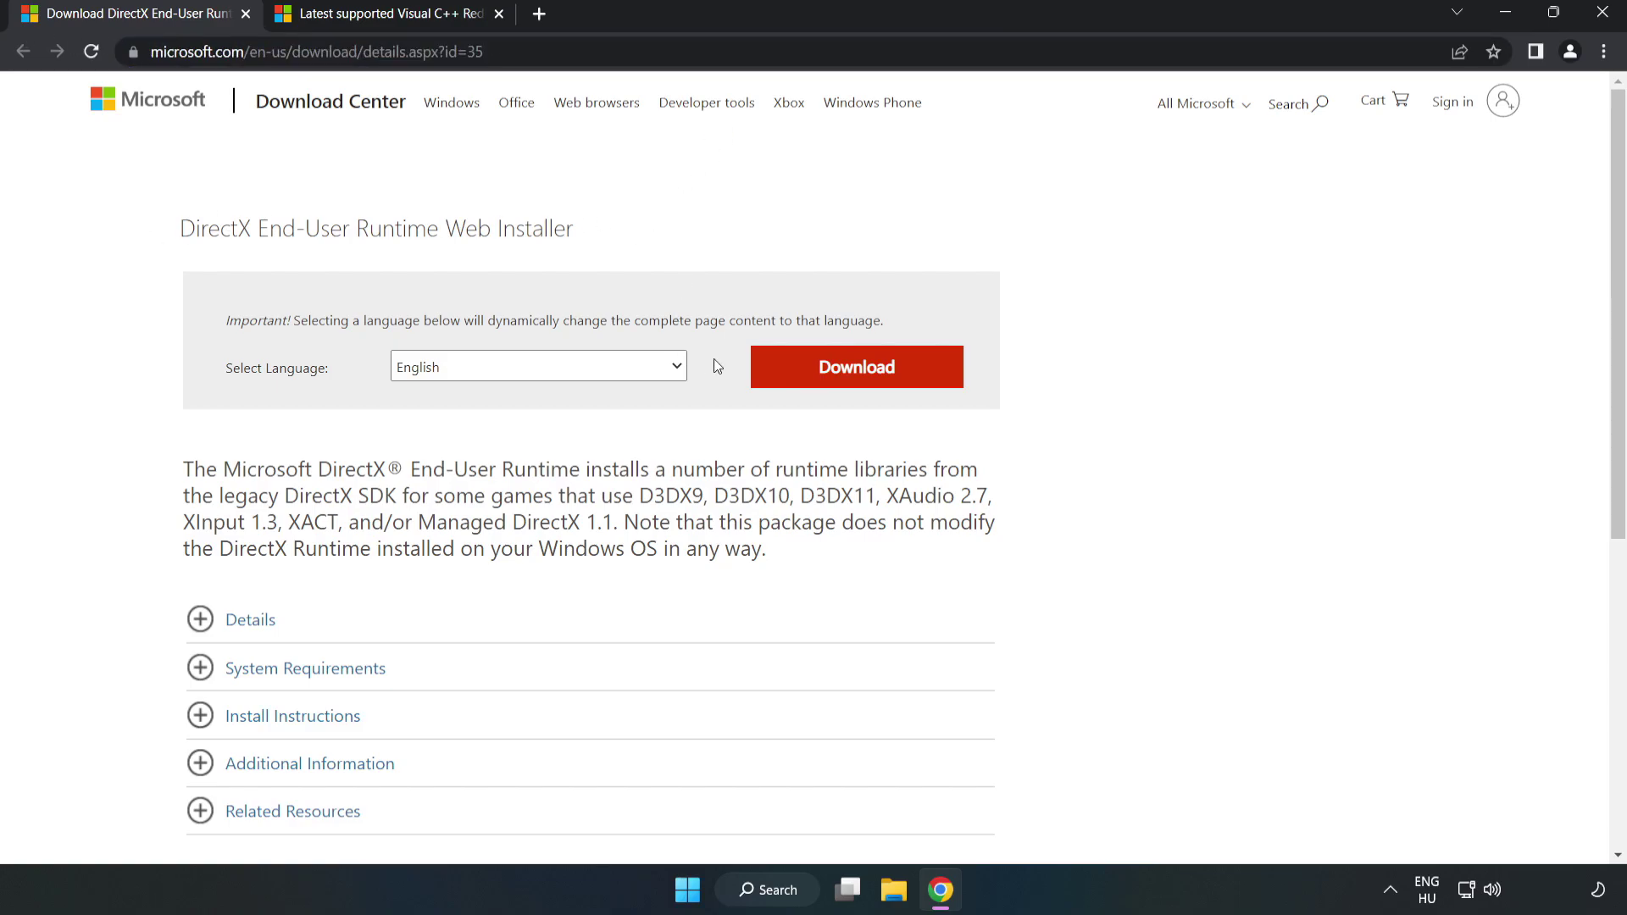
click(868, 386)
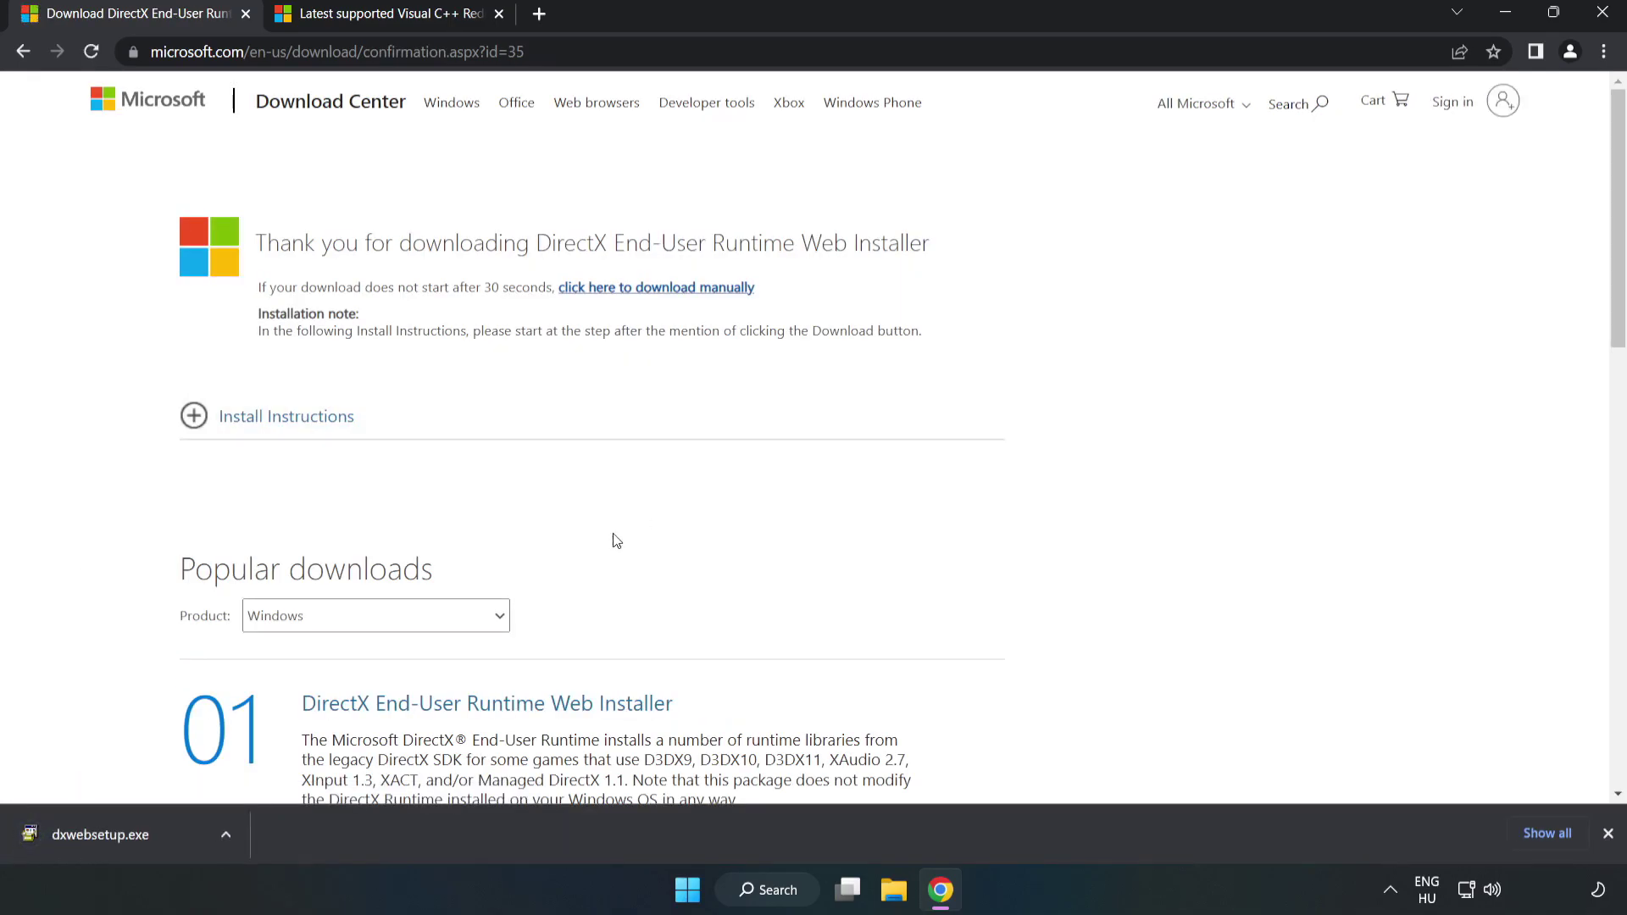
Step: Run dxwebsetup.exe, accept the license, skip the Bing Bar offer and finish setup
click(164, 839)
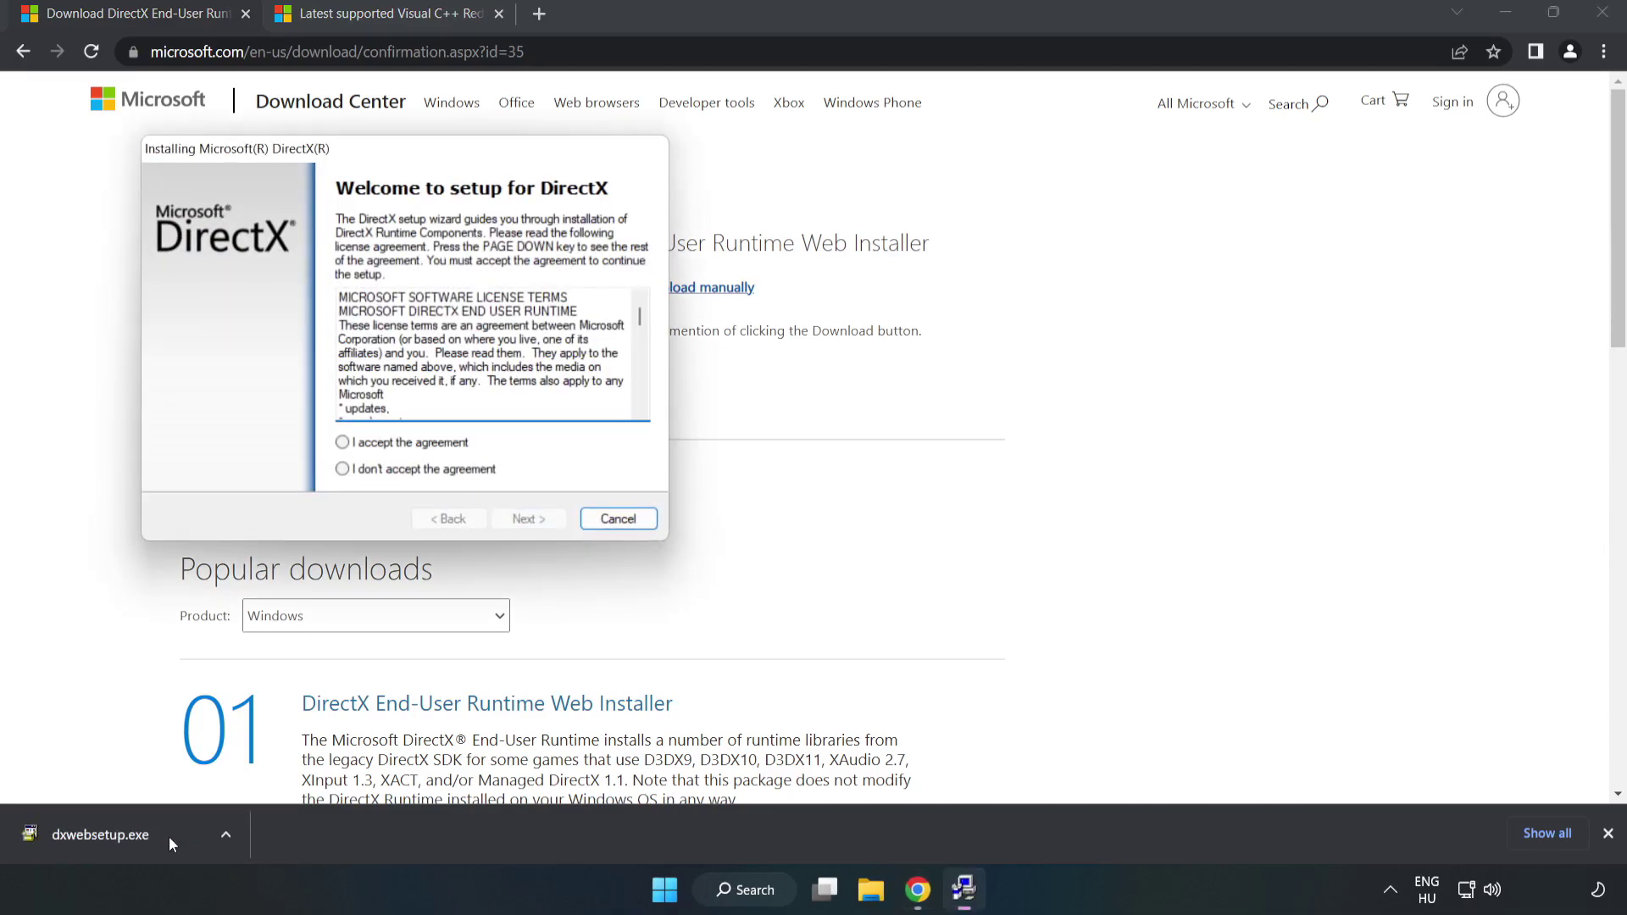
drag(366, 149, 774, 228)
drag(1048, 400, 1047, 503)
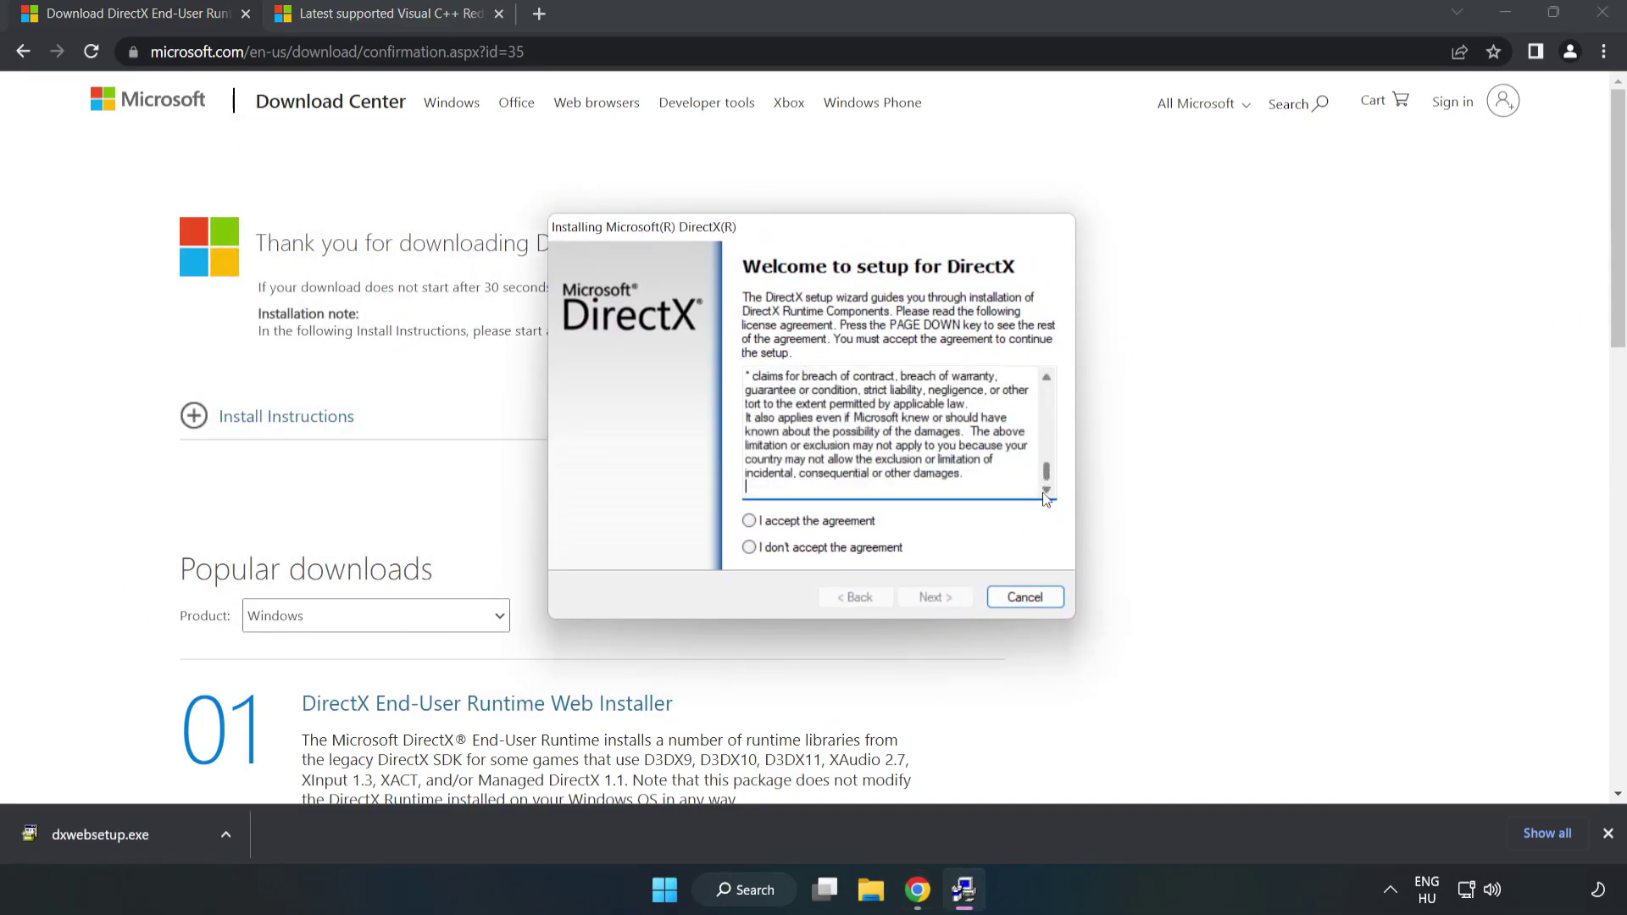
click(749, 521)
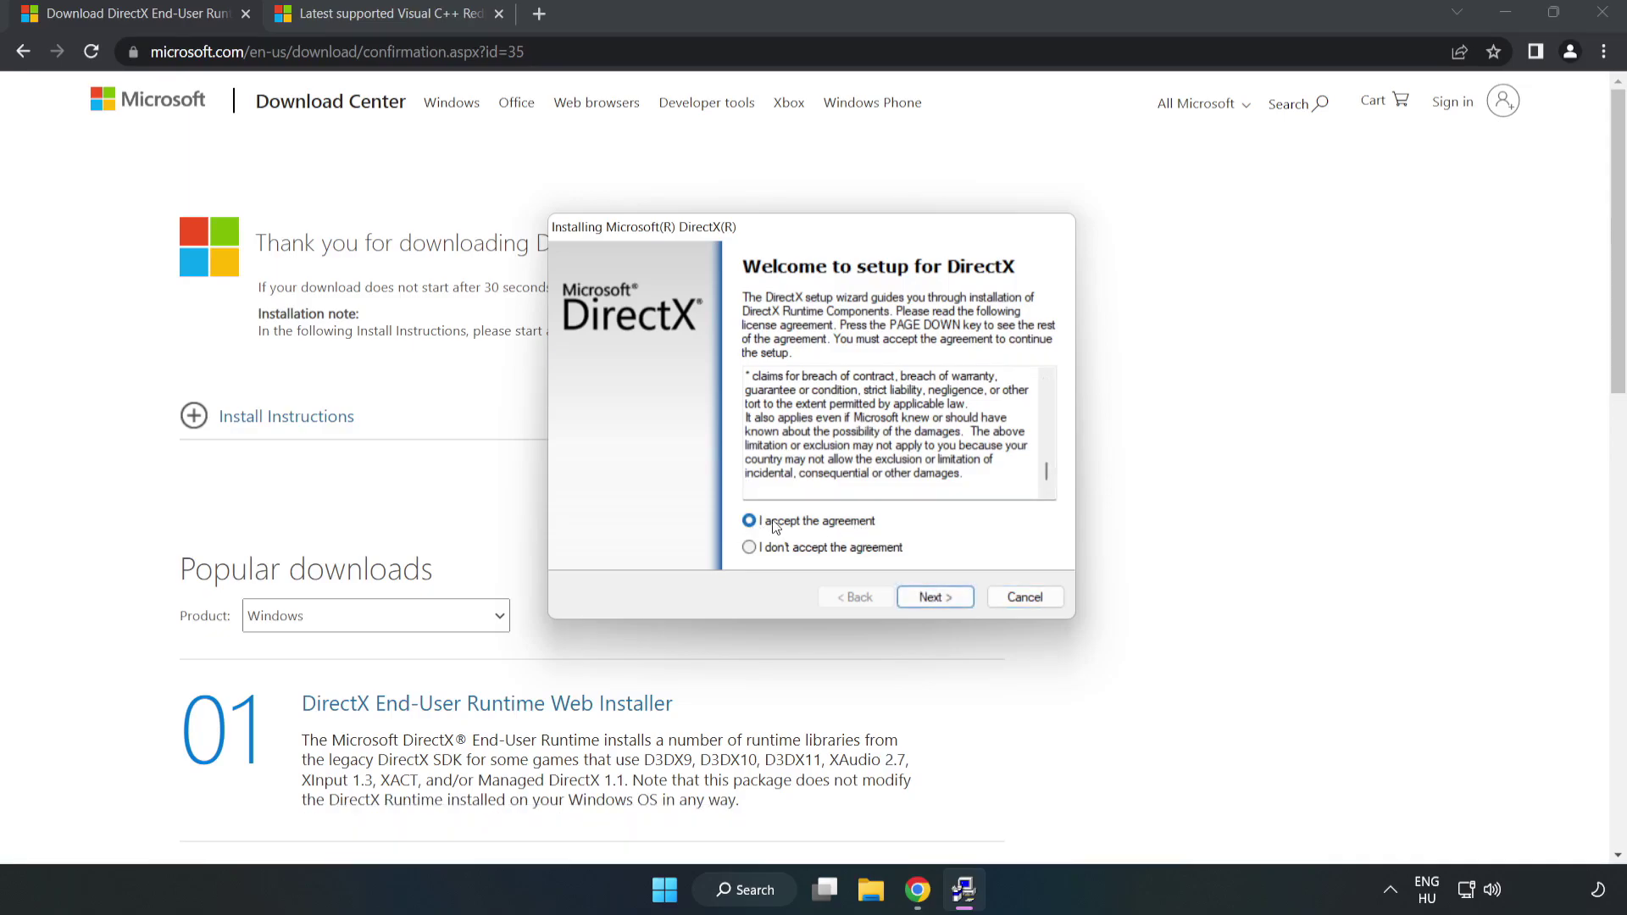
click(942, 598)
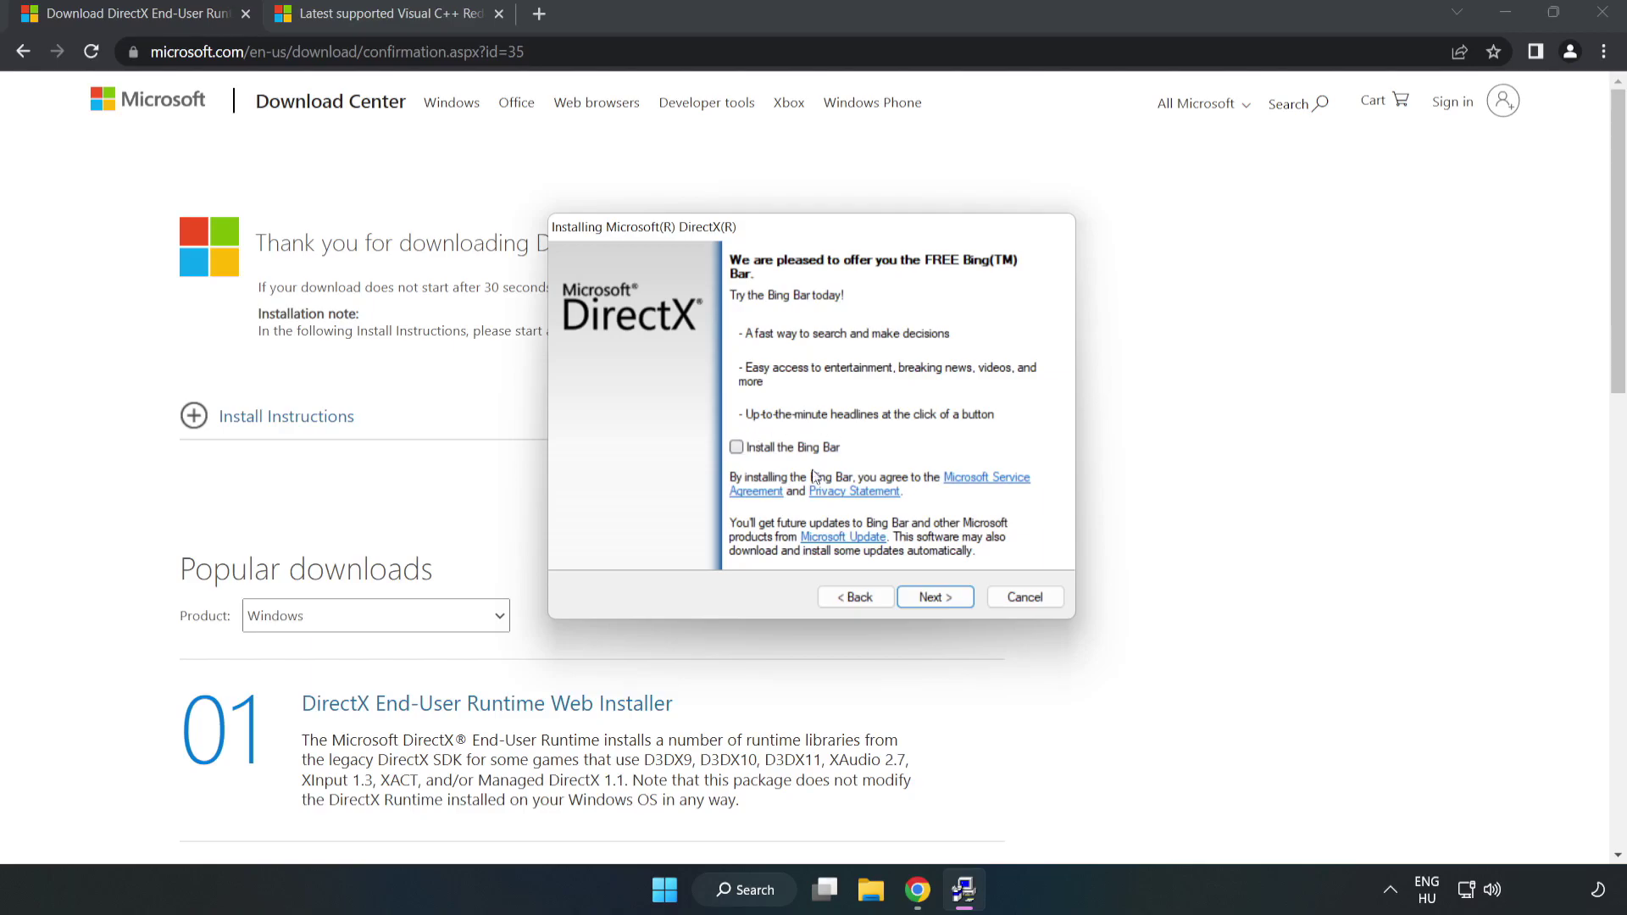
click(937, 597)
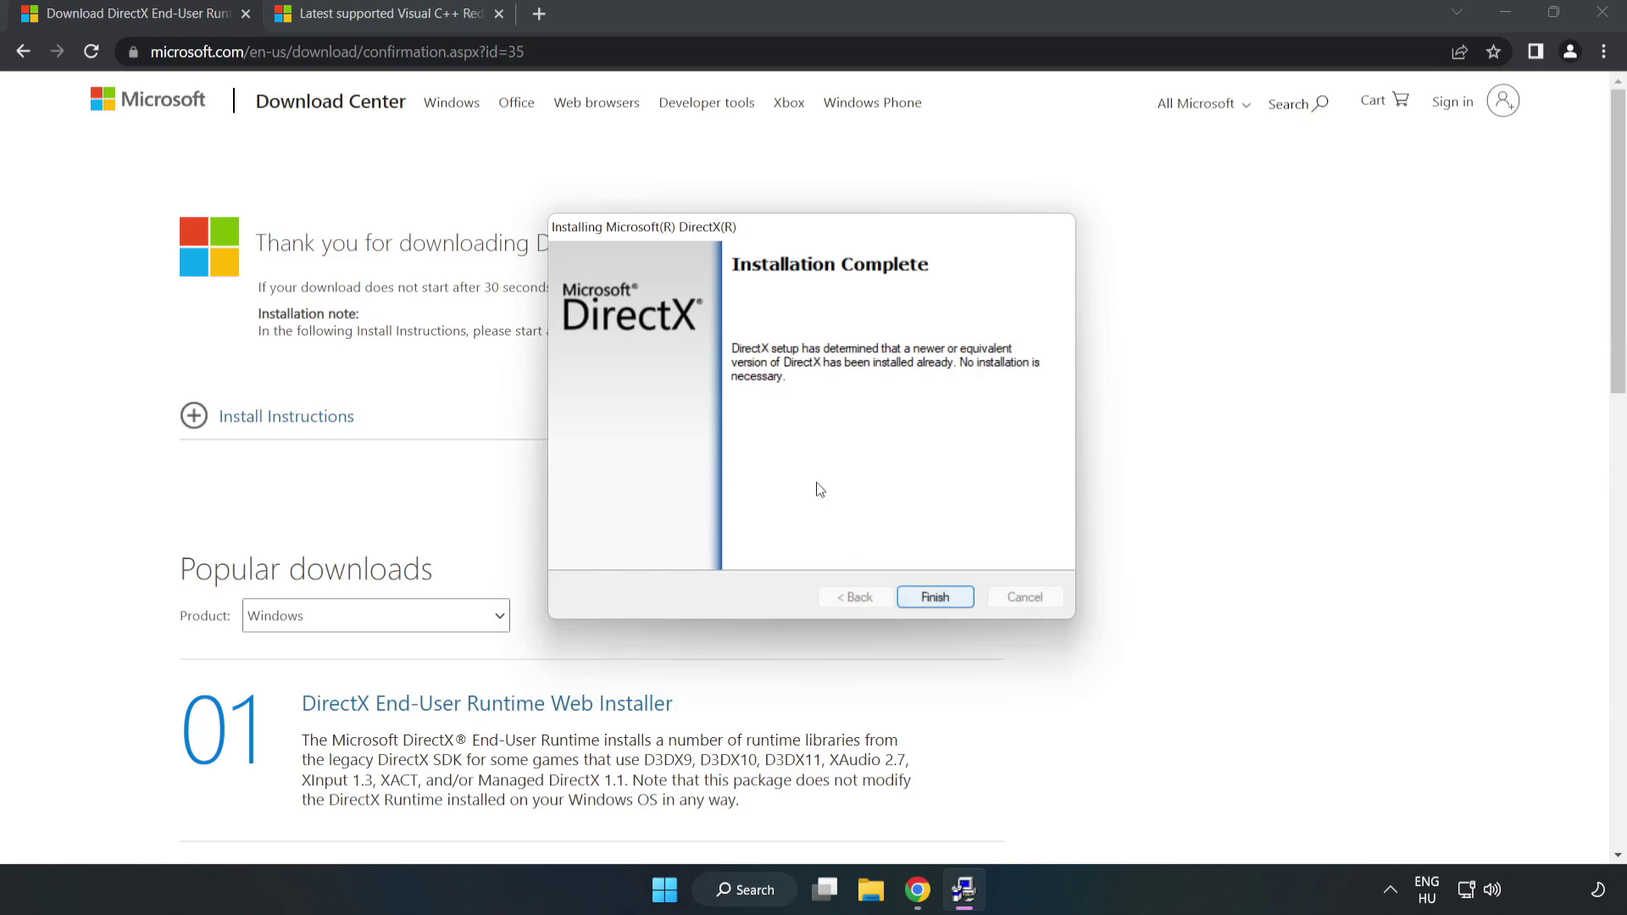
click(937, 597)
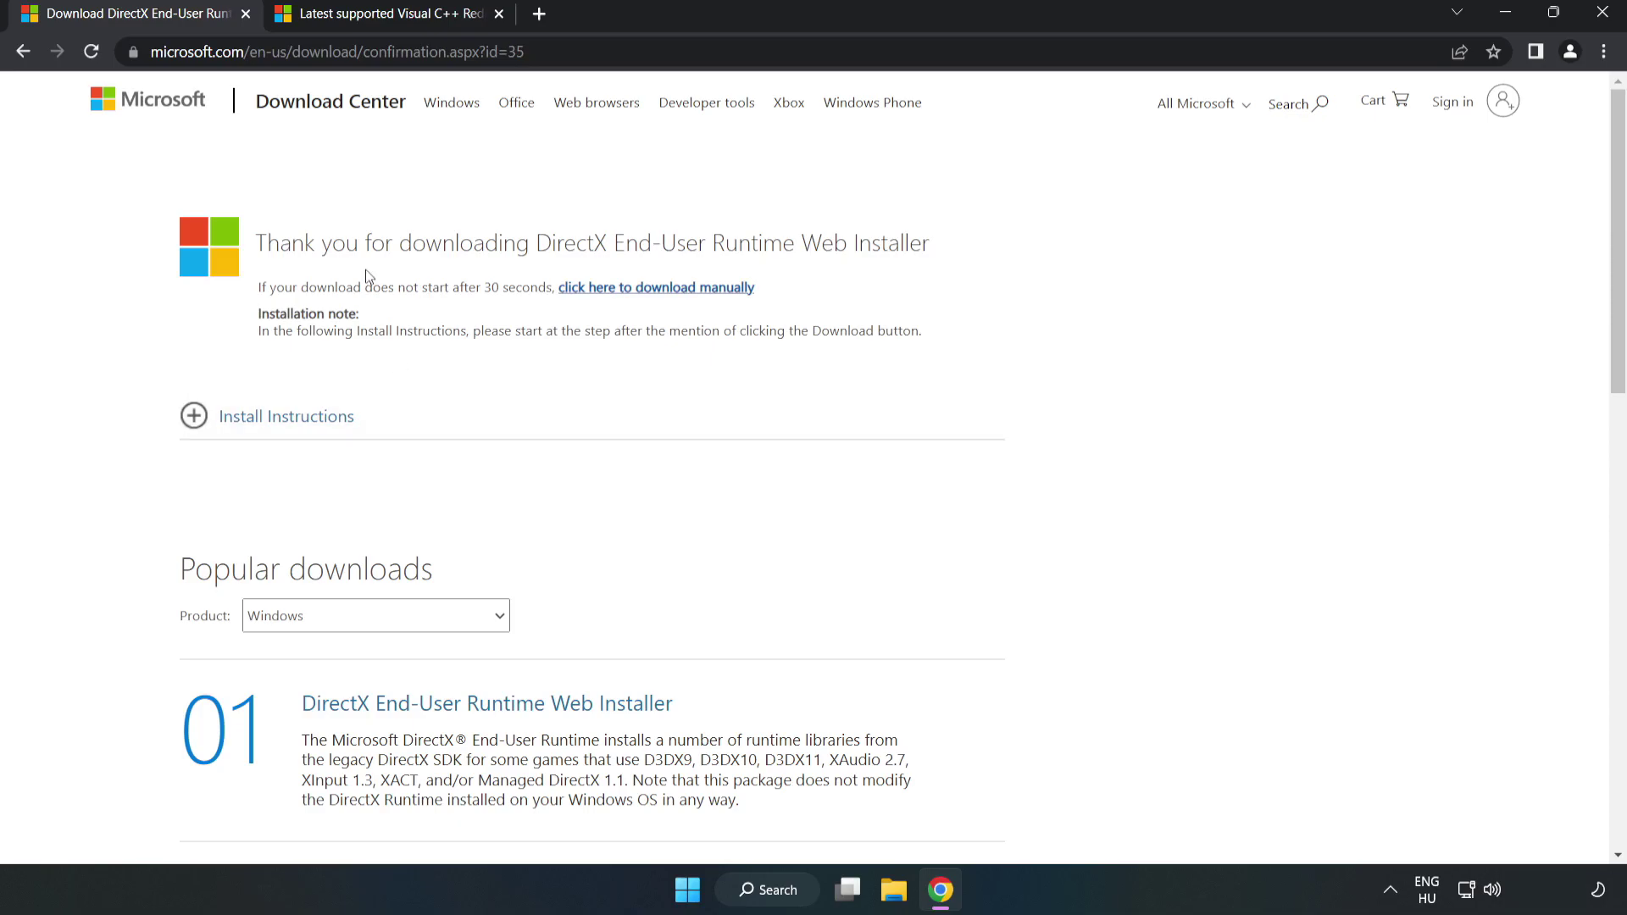
Step: Close the DirectX page and download the ARM64, x86 and x64 Visual C++ redistributables, allowing multiple downloads
click(245, 15)
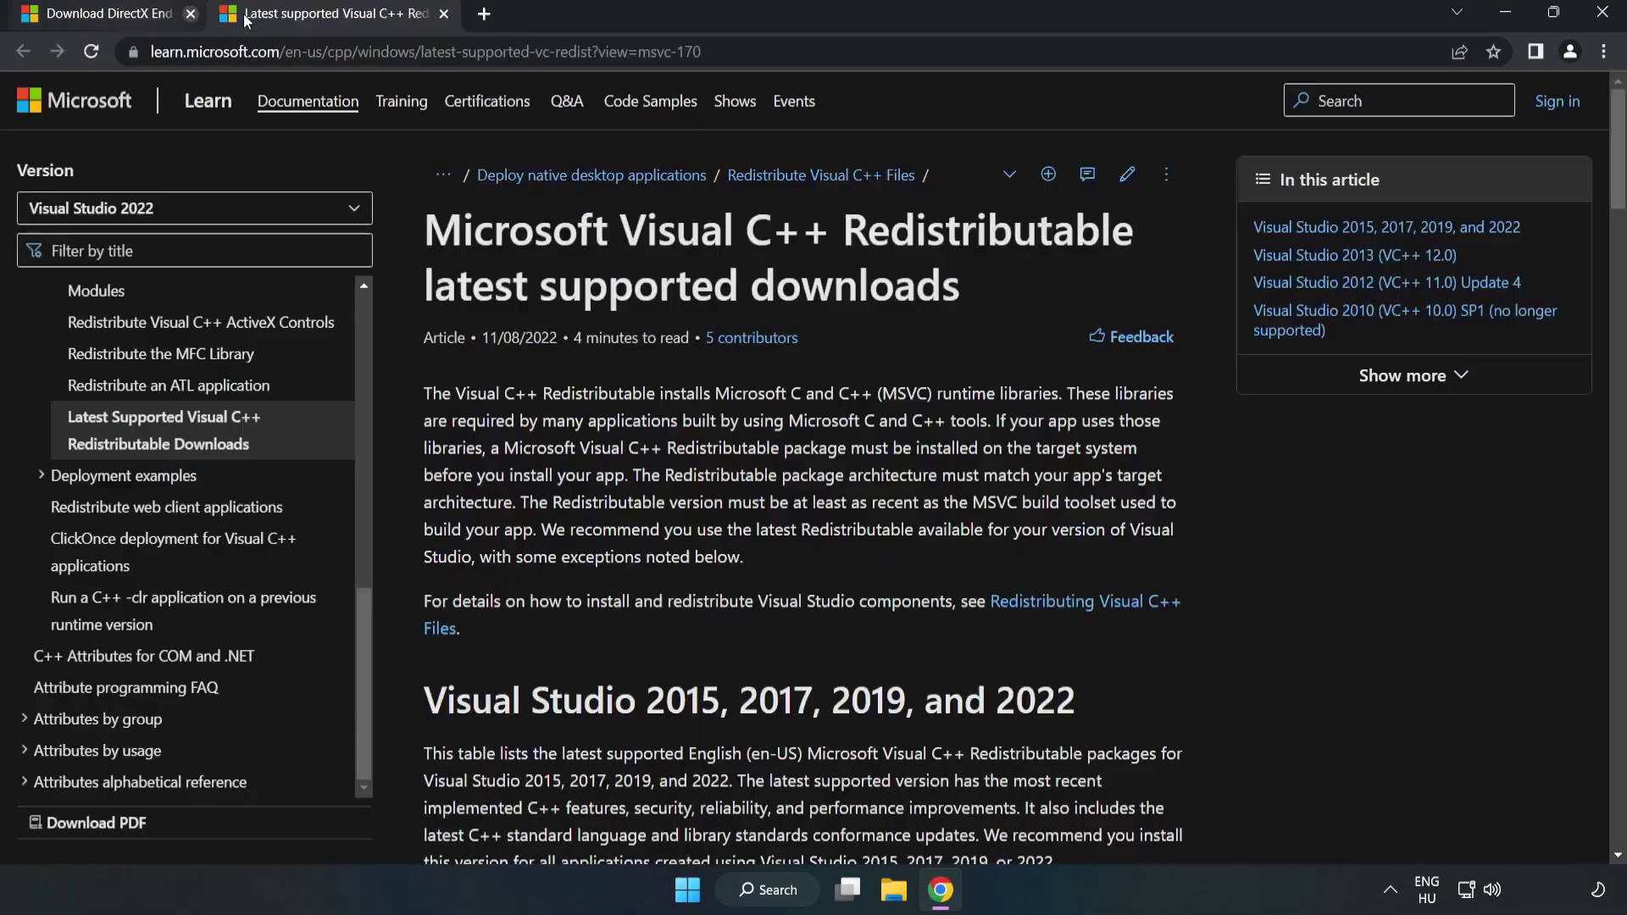
click(688, 48)
click(835, 280)
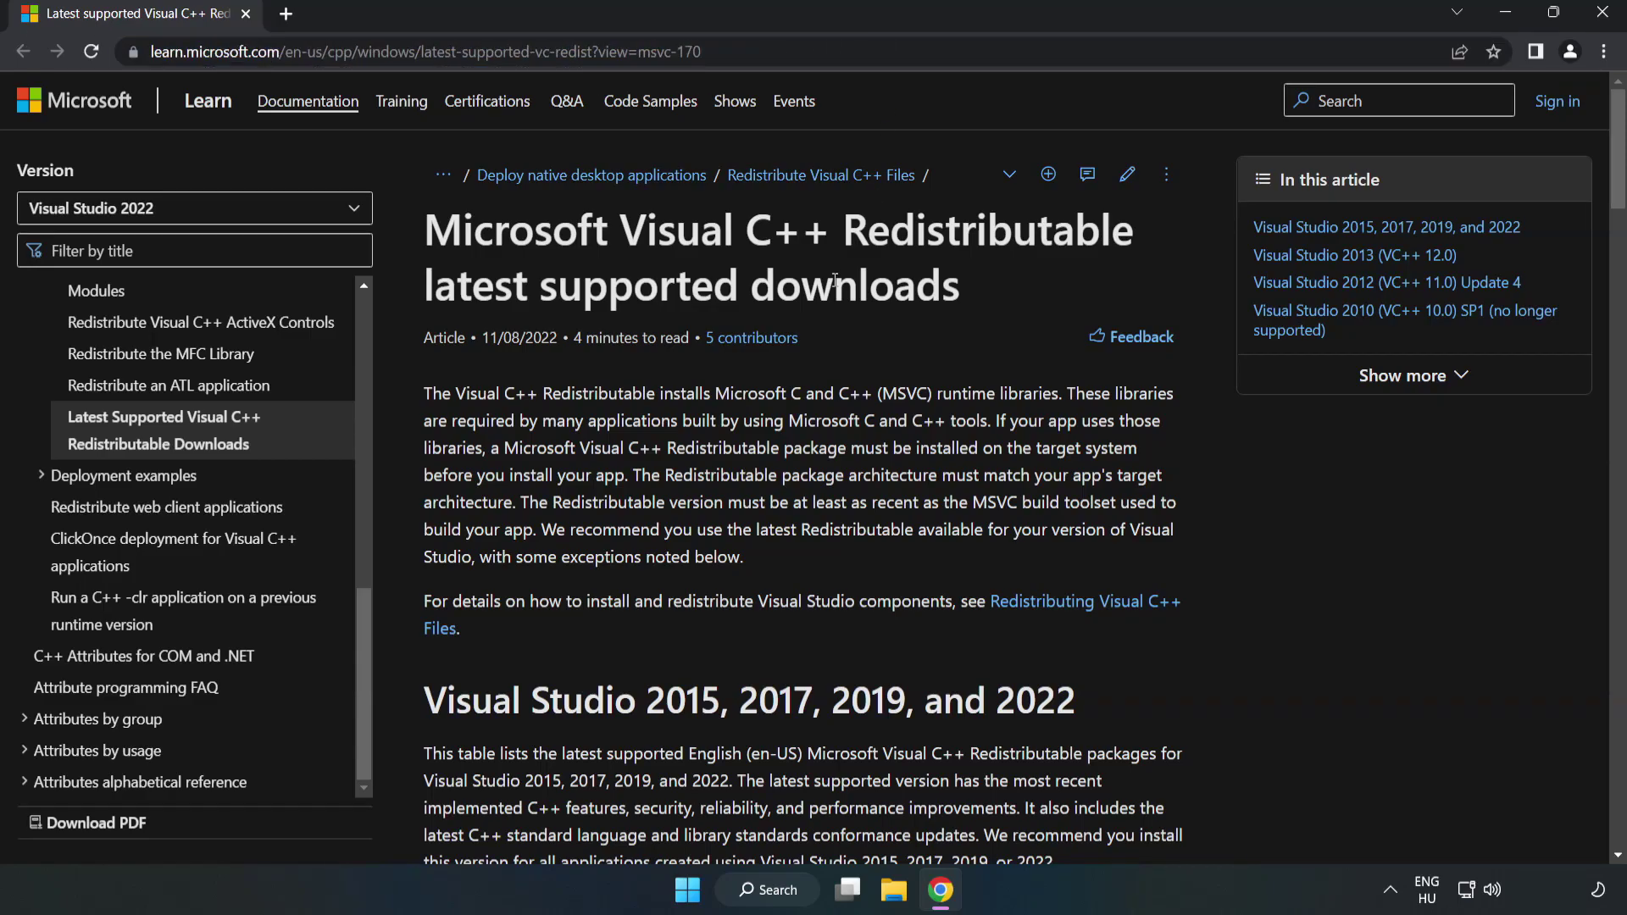
drag(1620, 180, 1620, 260)
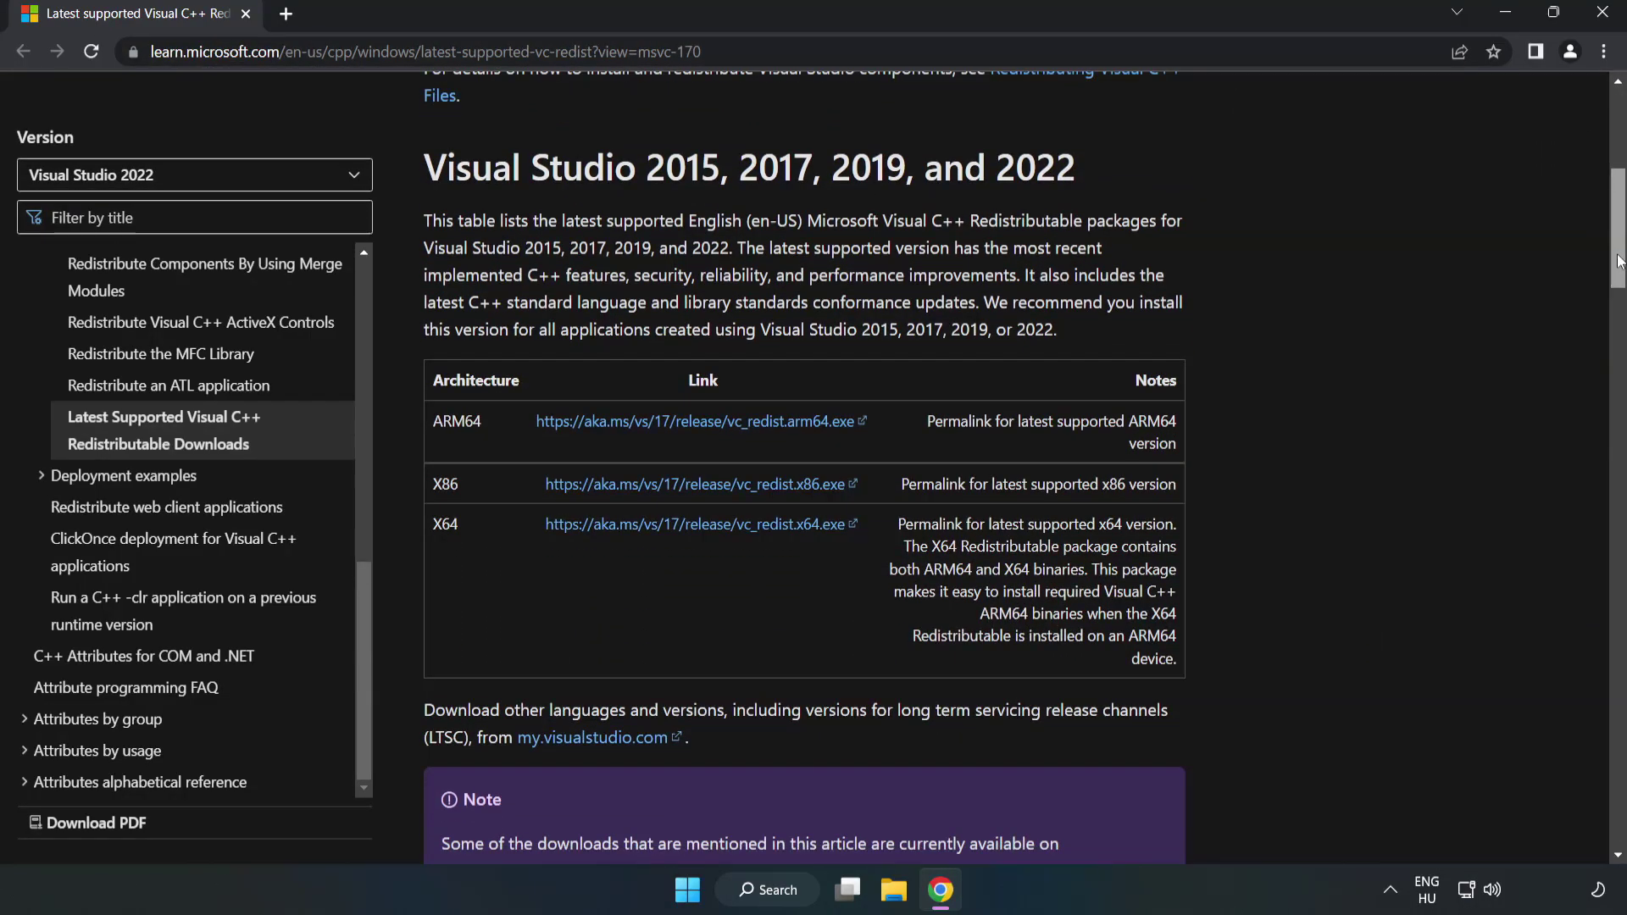
click(700, 424)
click(723, 484)
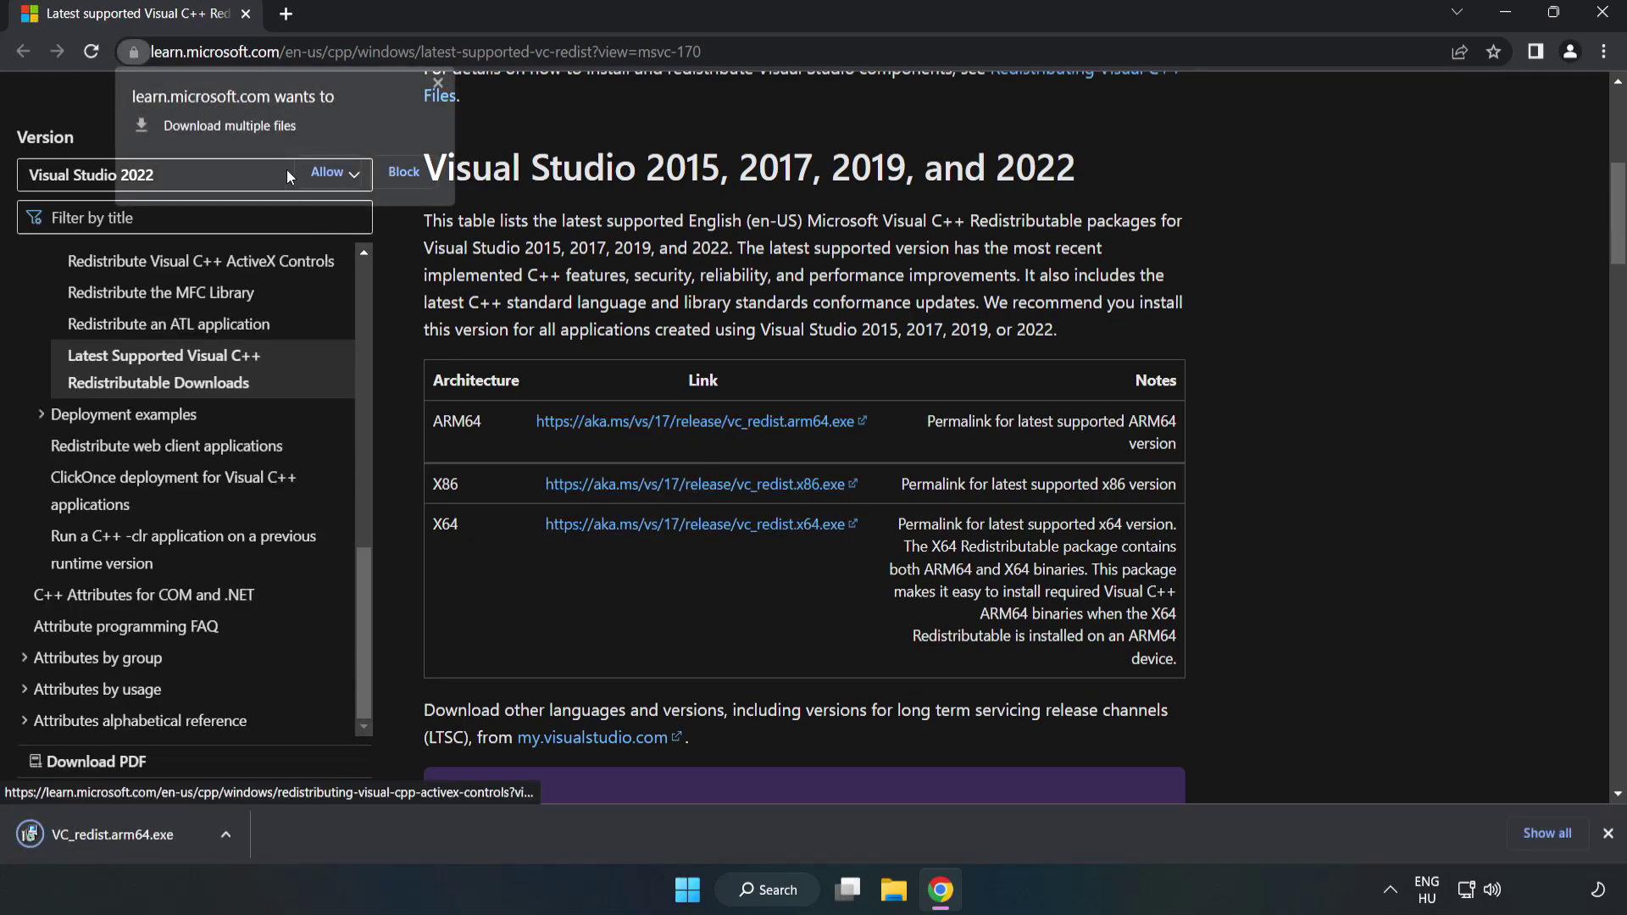
click(329, 171)
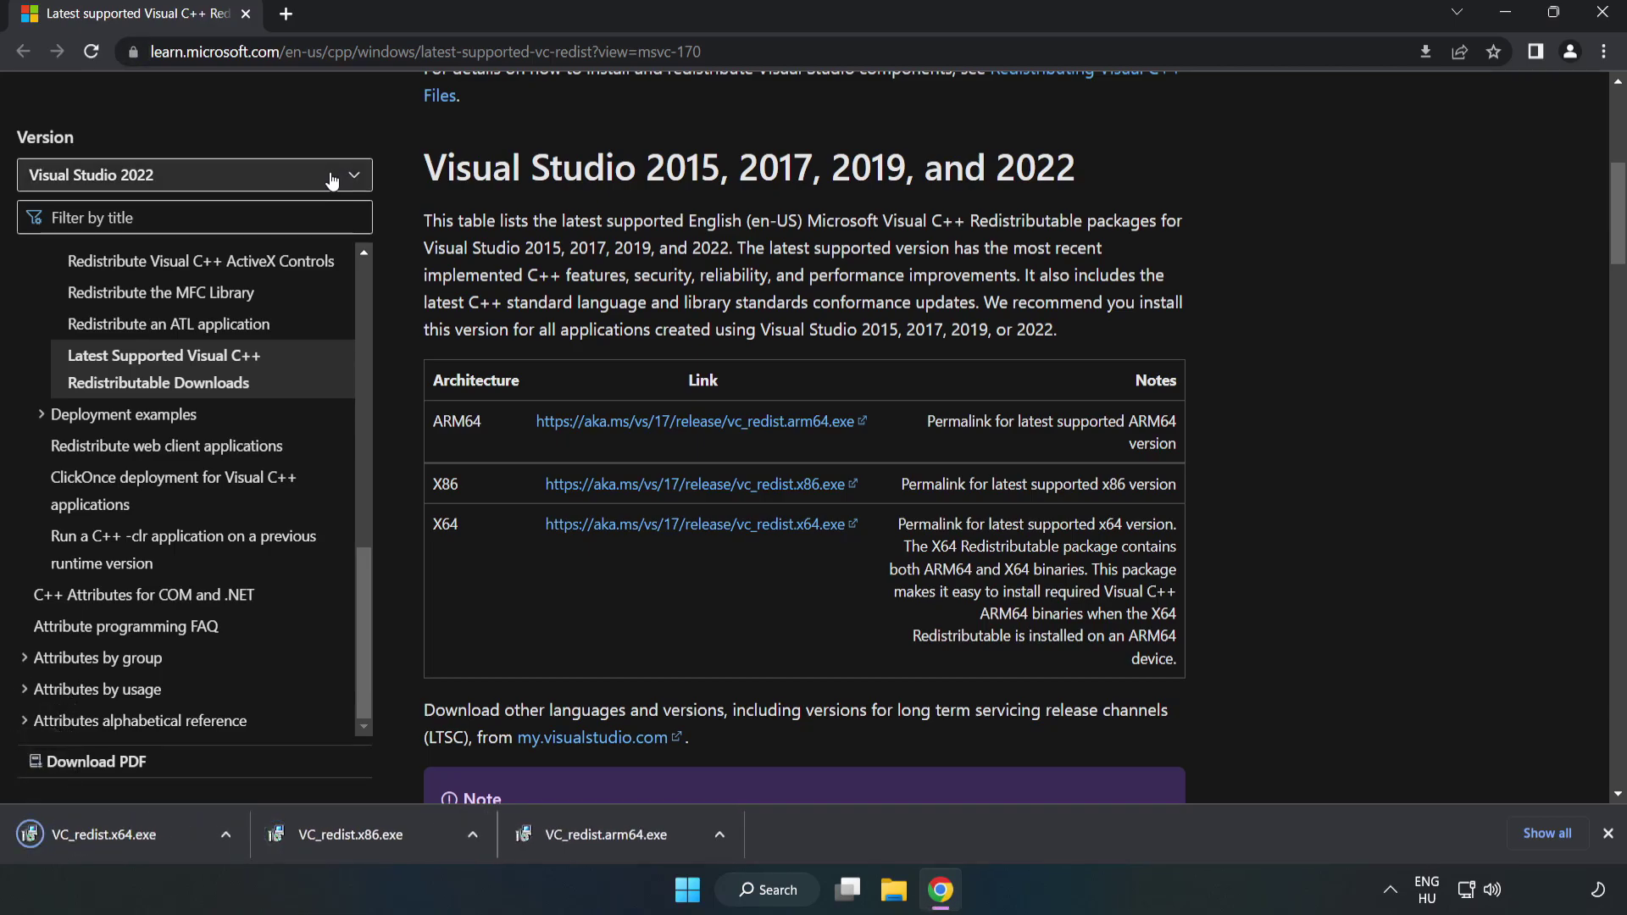
Step: Attempt the ARM64 redistributable install, agreeing to the license, and dismiss the failed setup
click(623, 841)
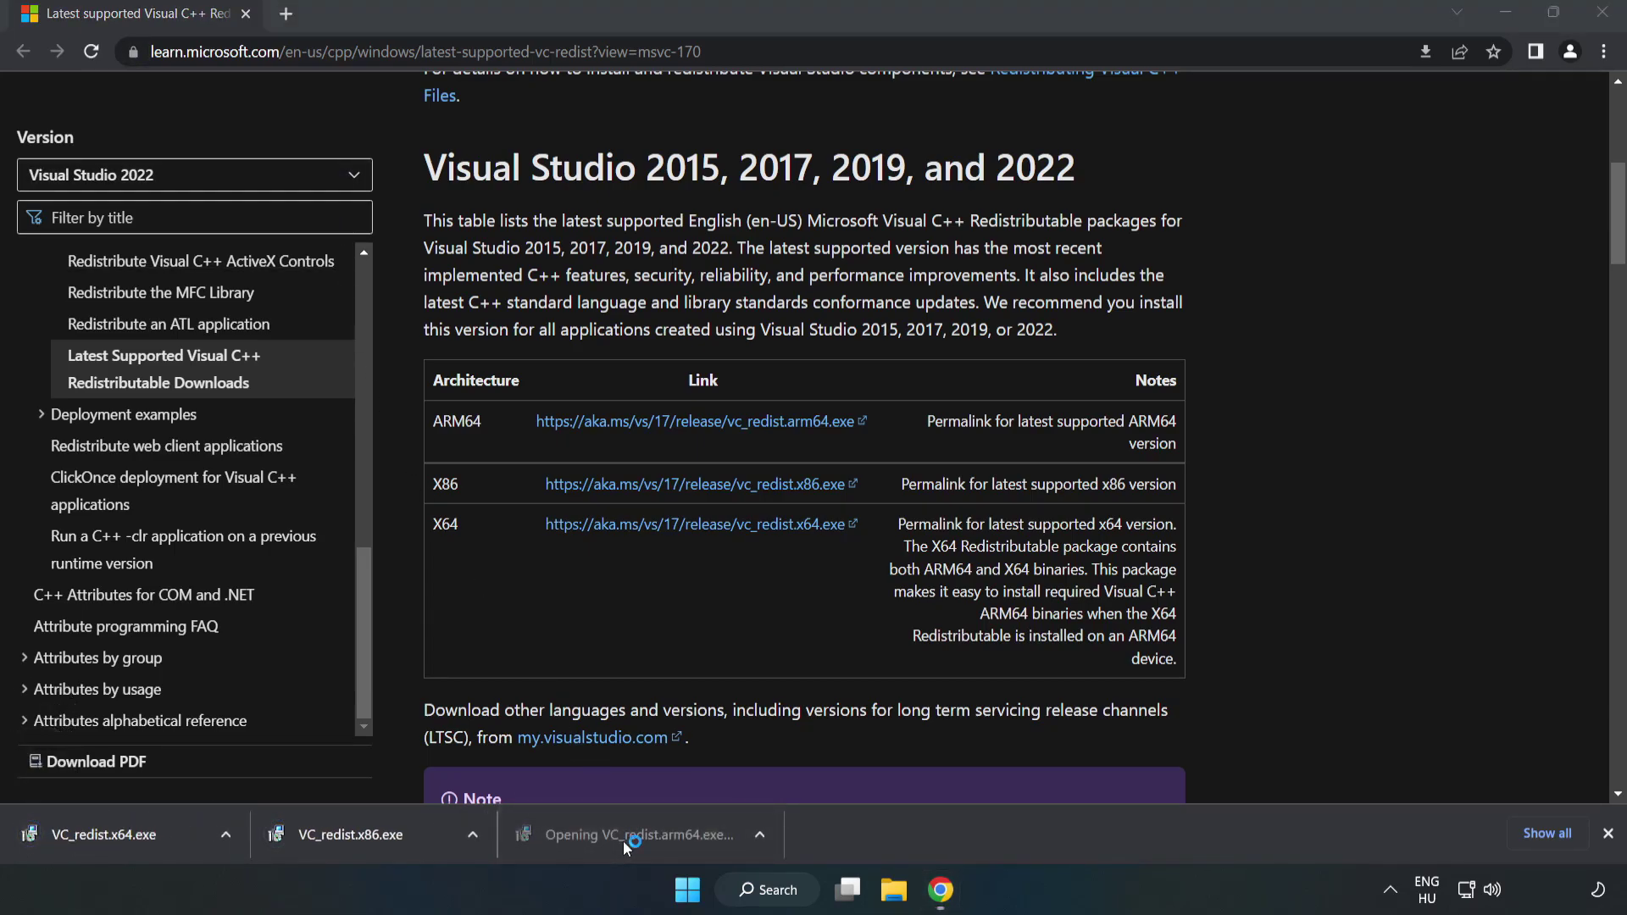
drag(1042, 416, 980, 532)
click(716, 529)
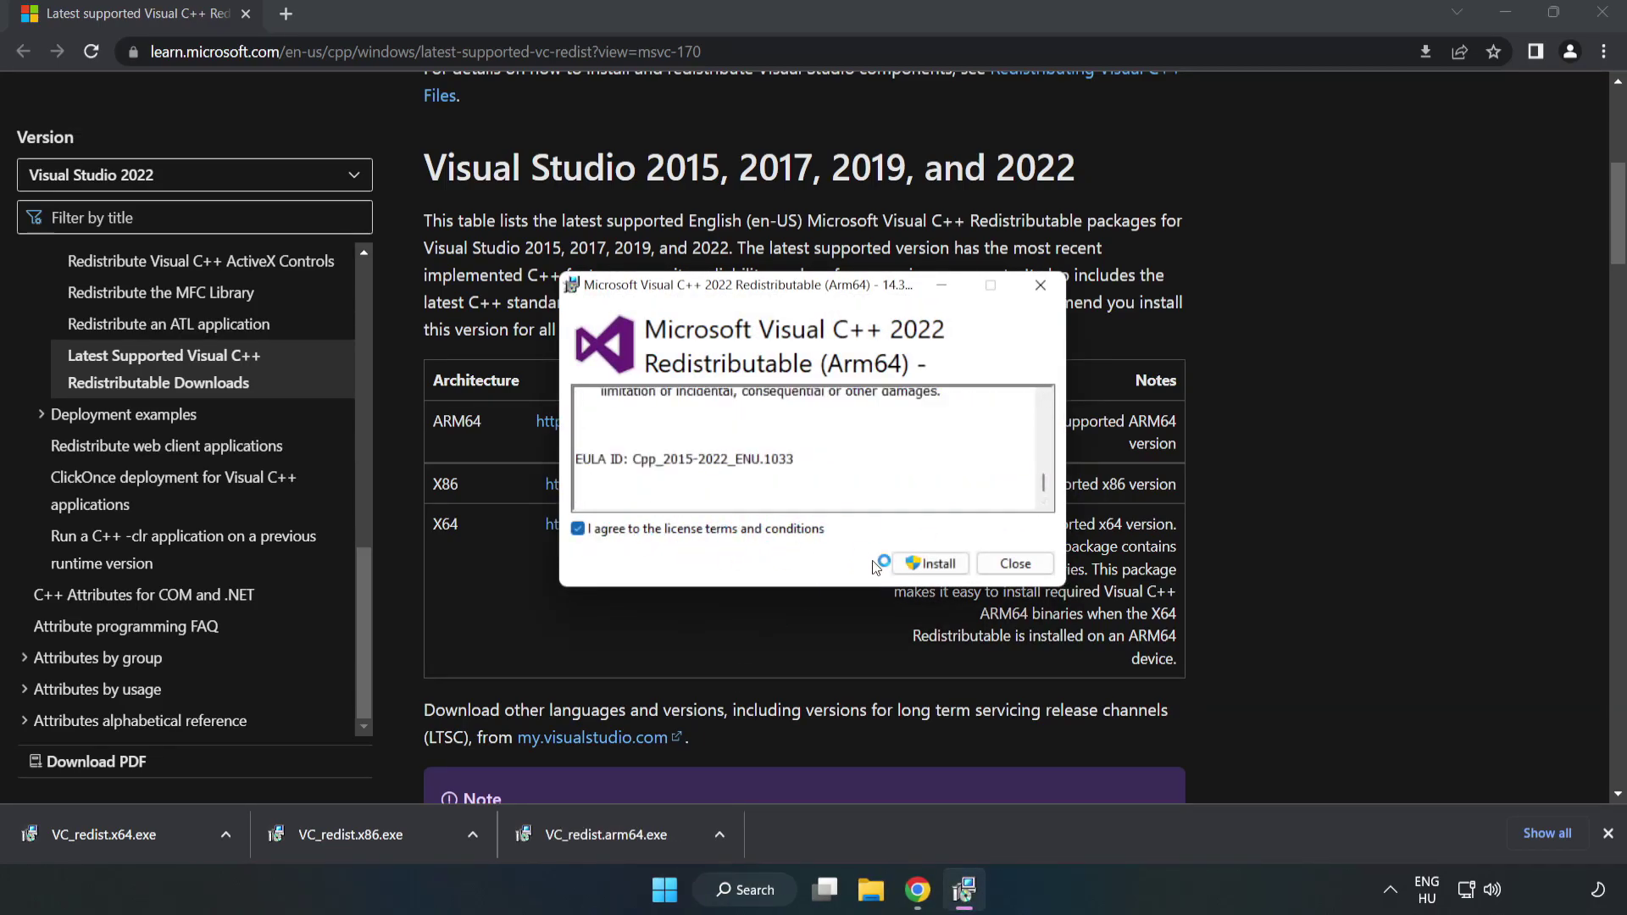
click(932, 566)
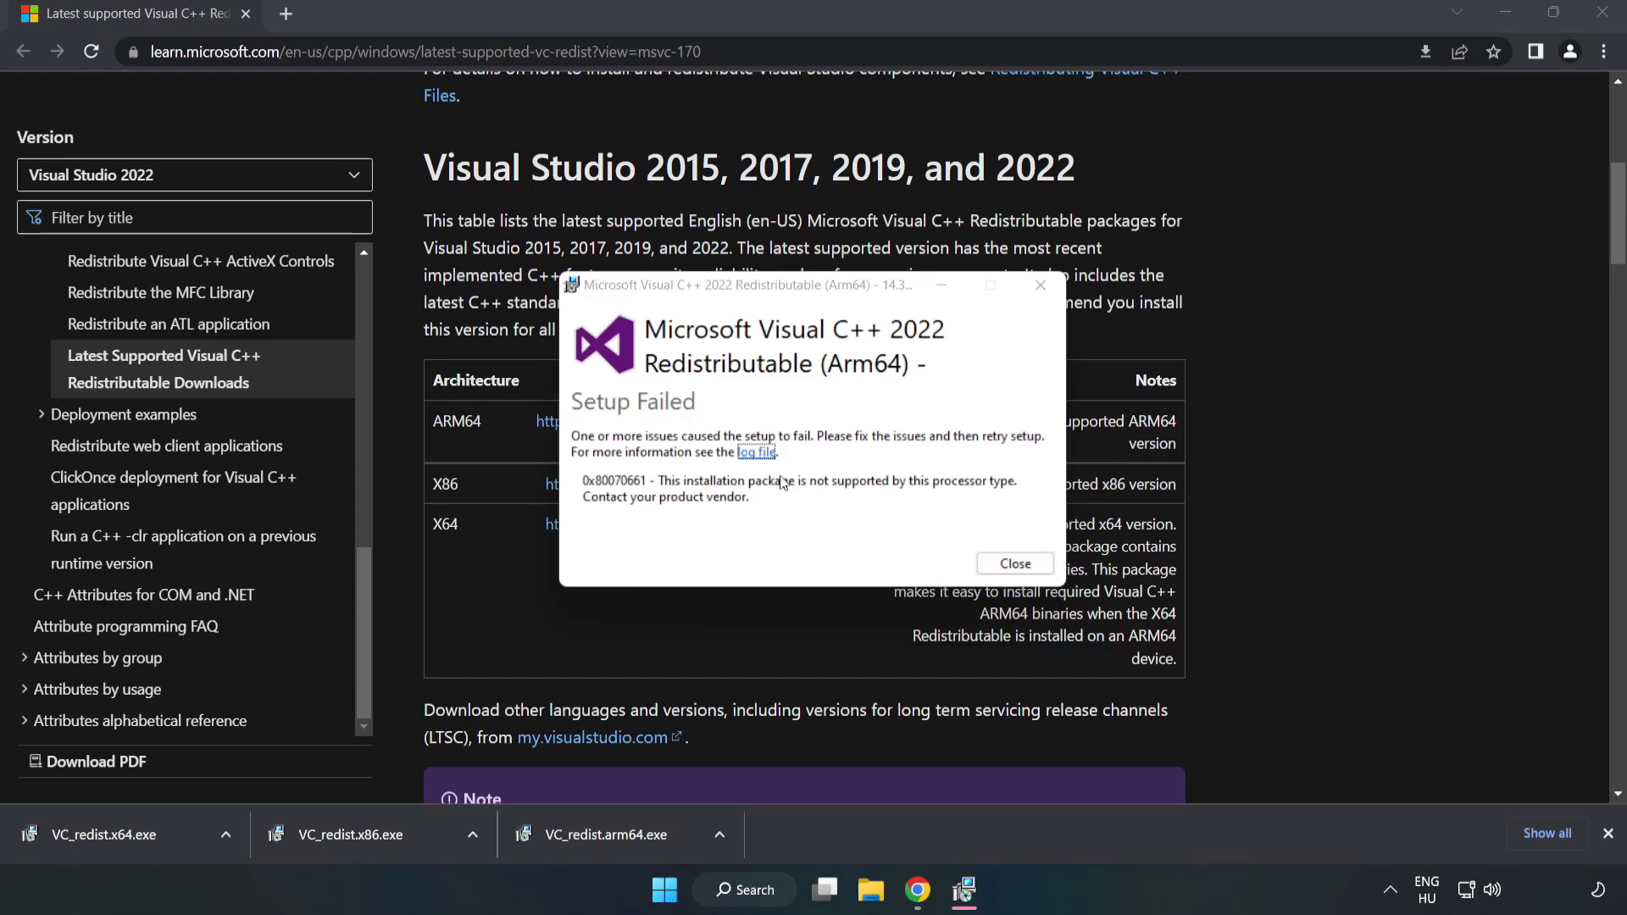
click(1015, 564)
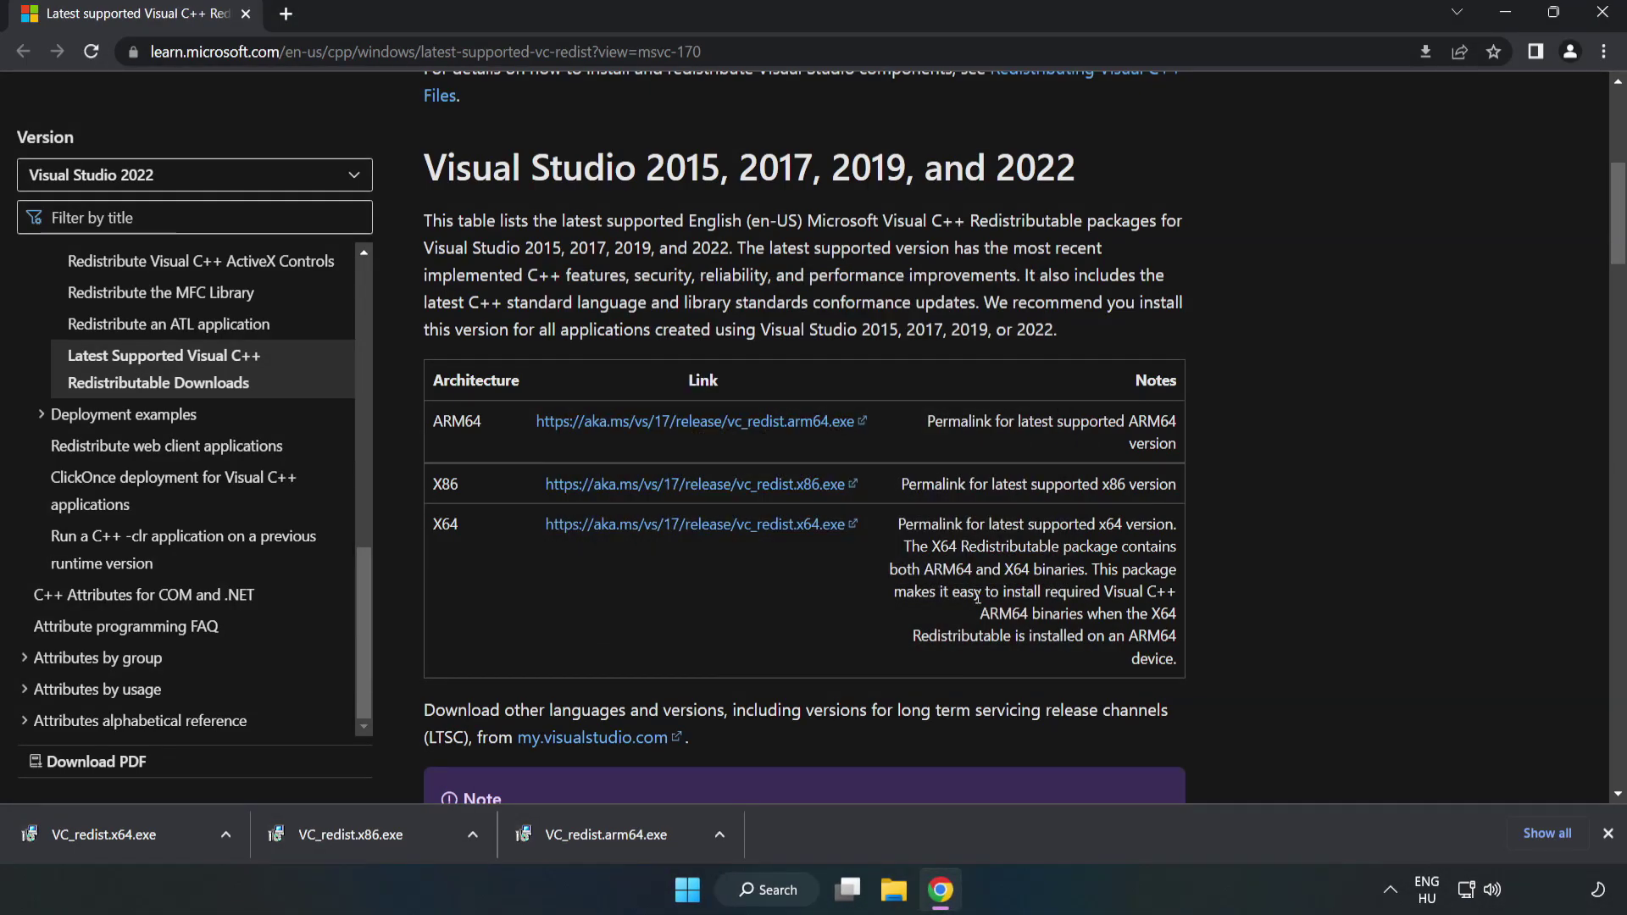
Step: Install the x86 and x64 Visual C++ redistributables, closing each setup without restarting
click(387, 833)
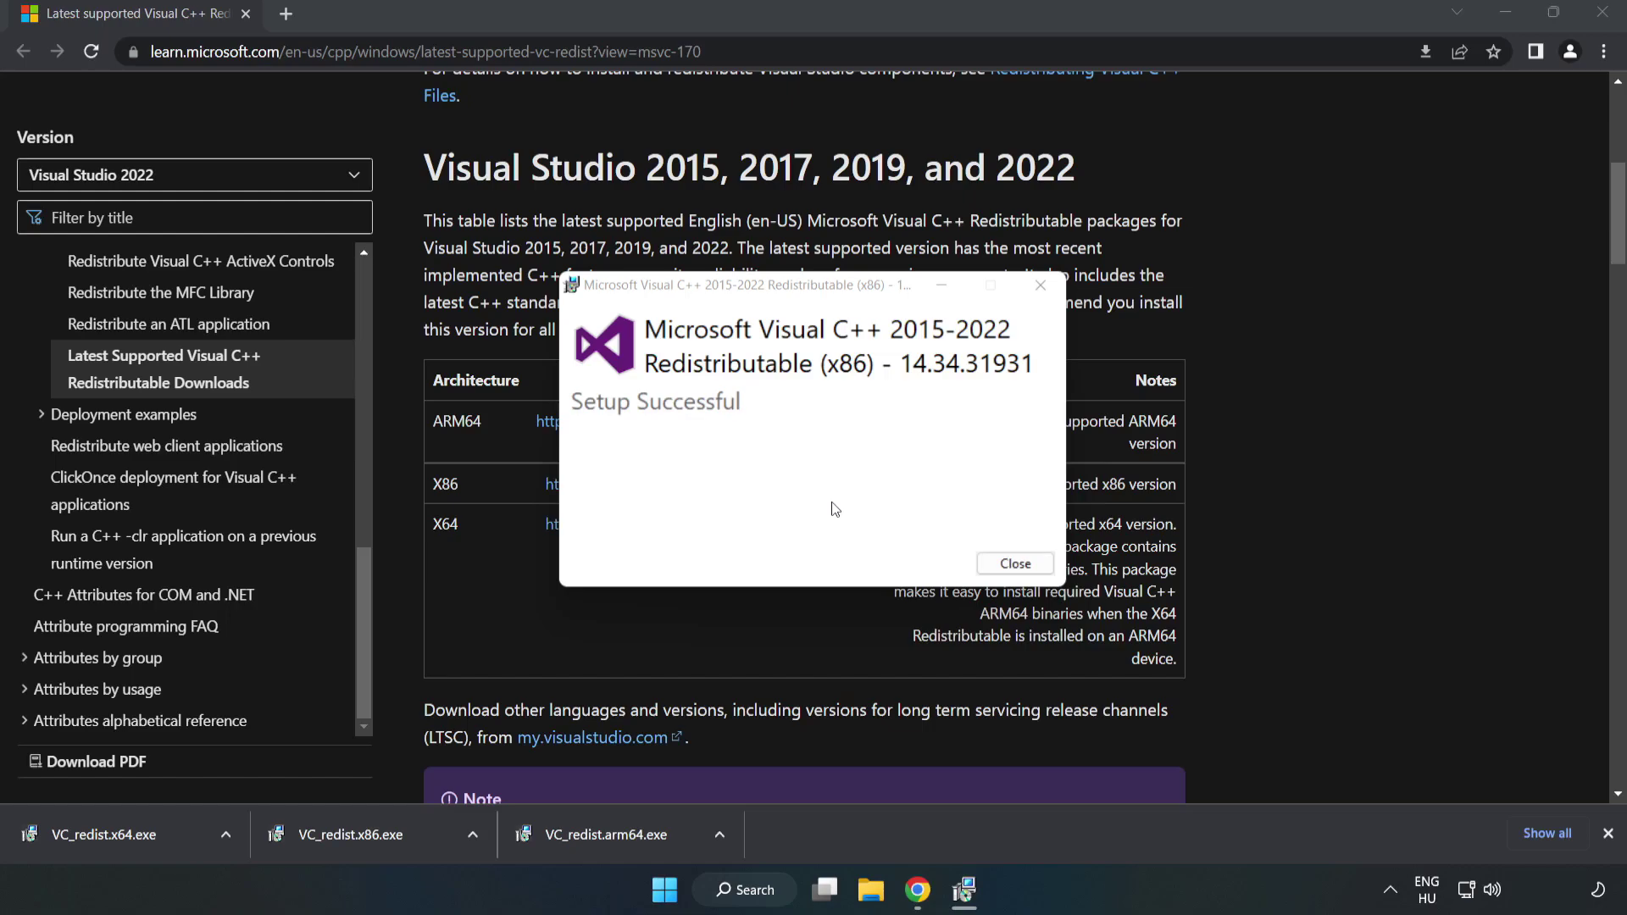
click(1015, 564)
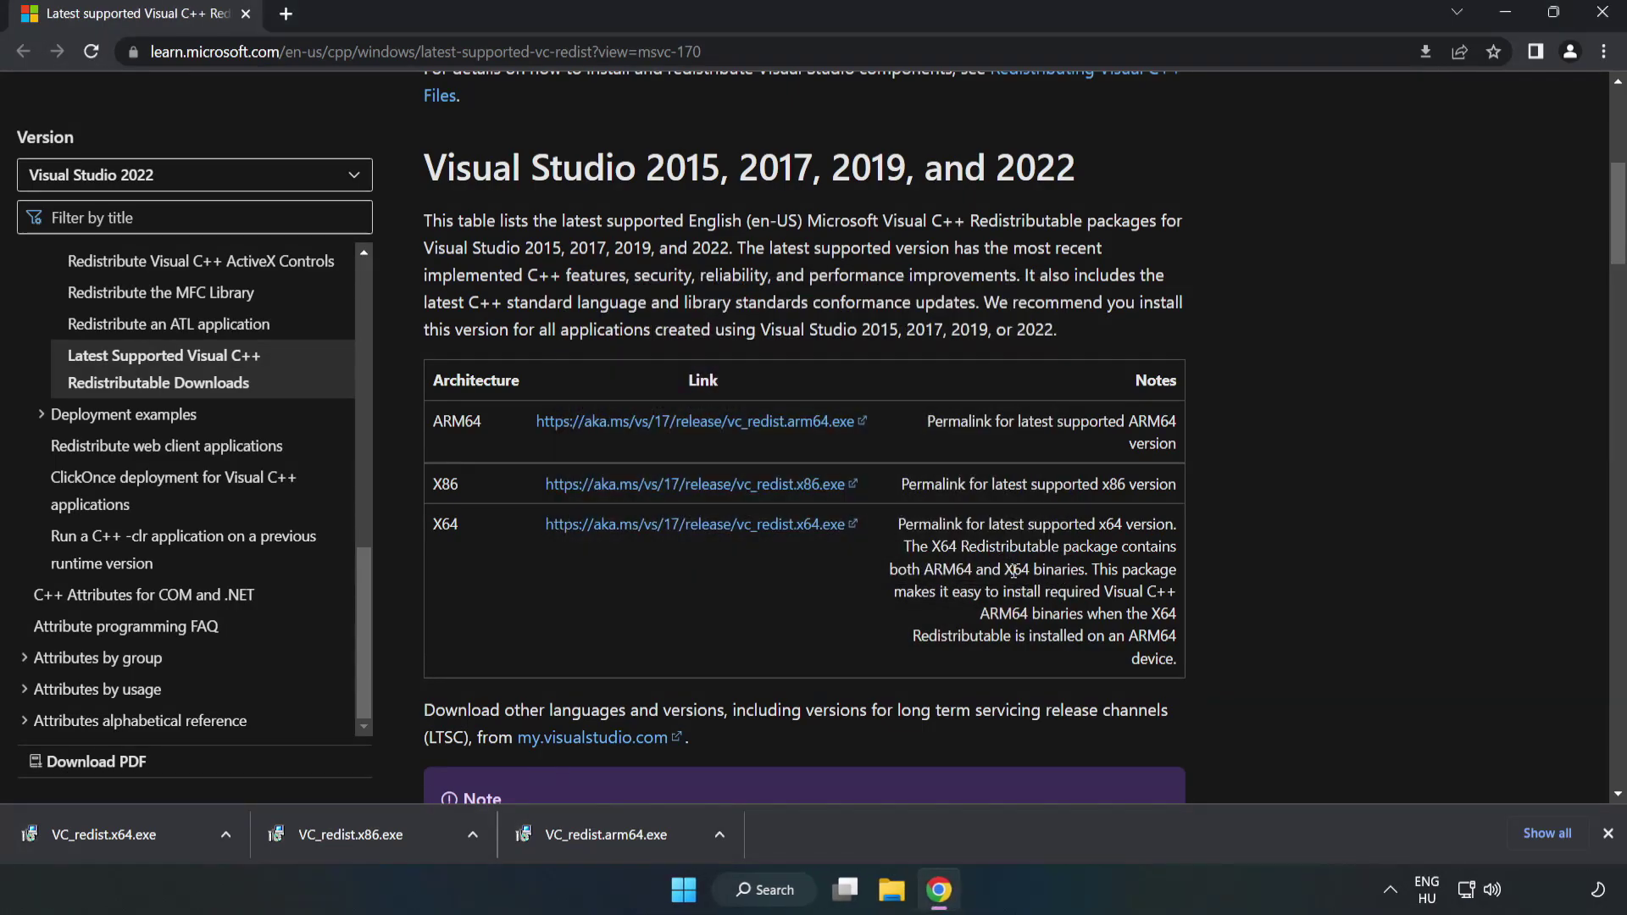
click(88, 830)
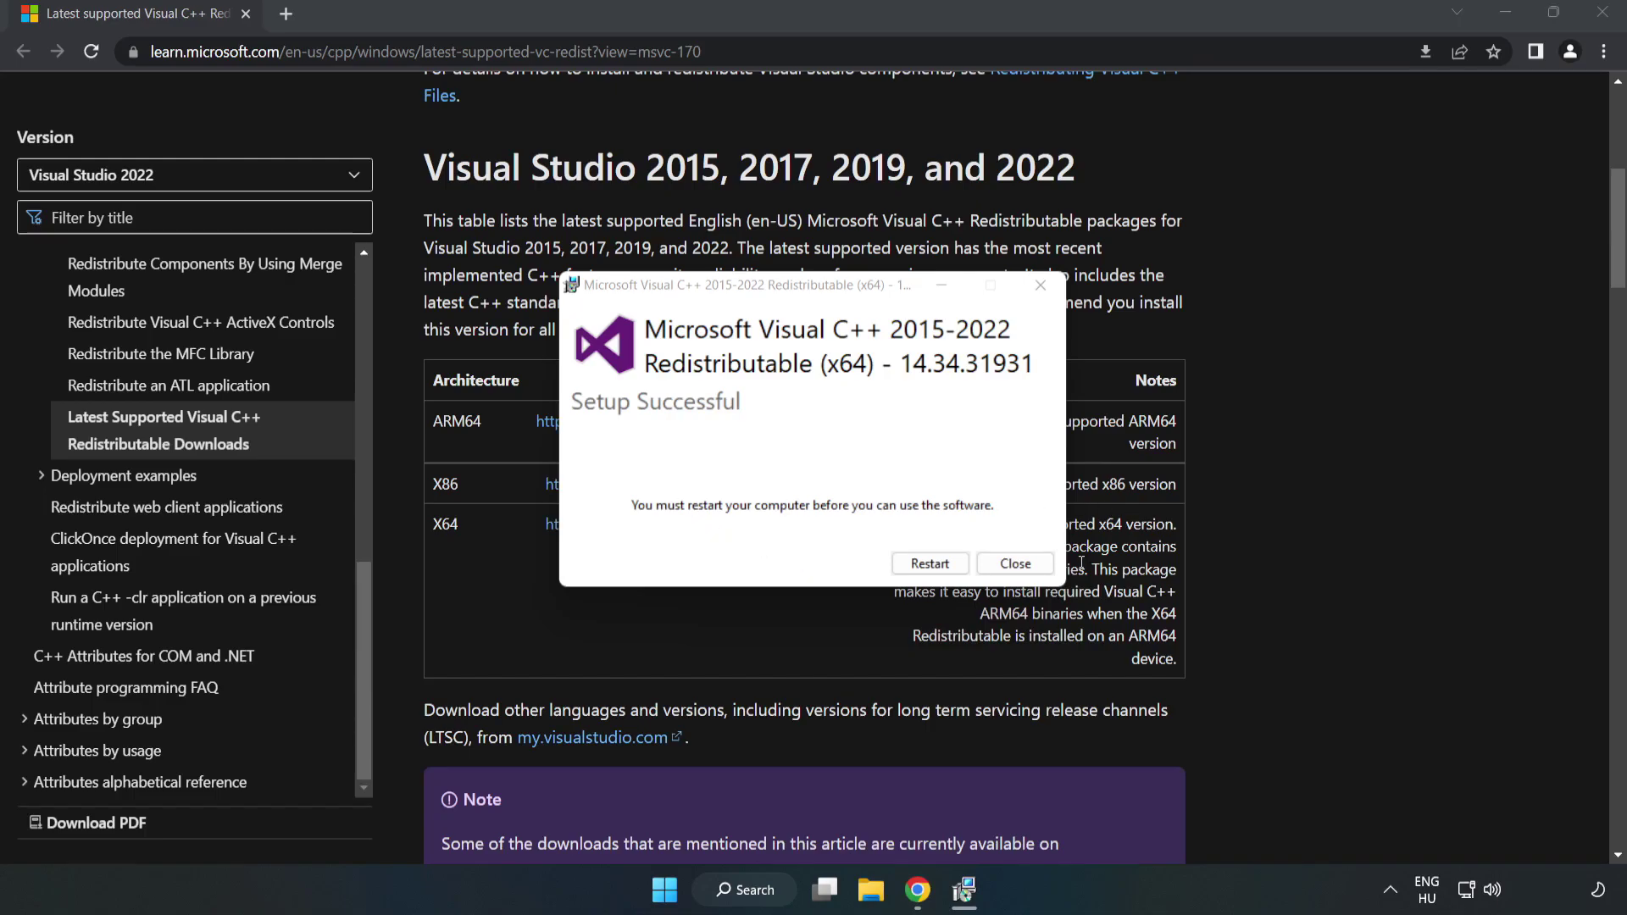
click(1015, 565)
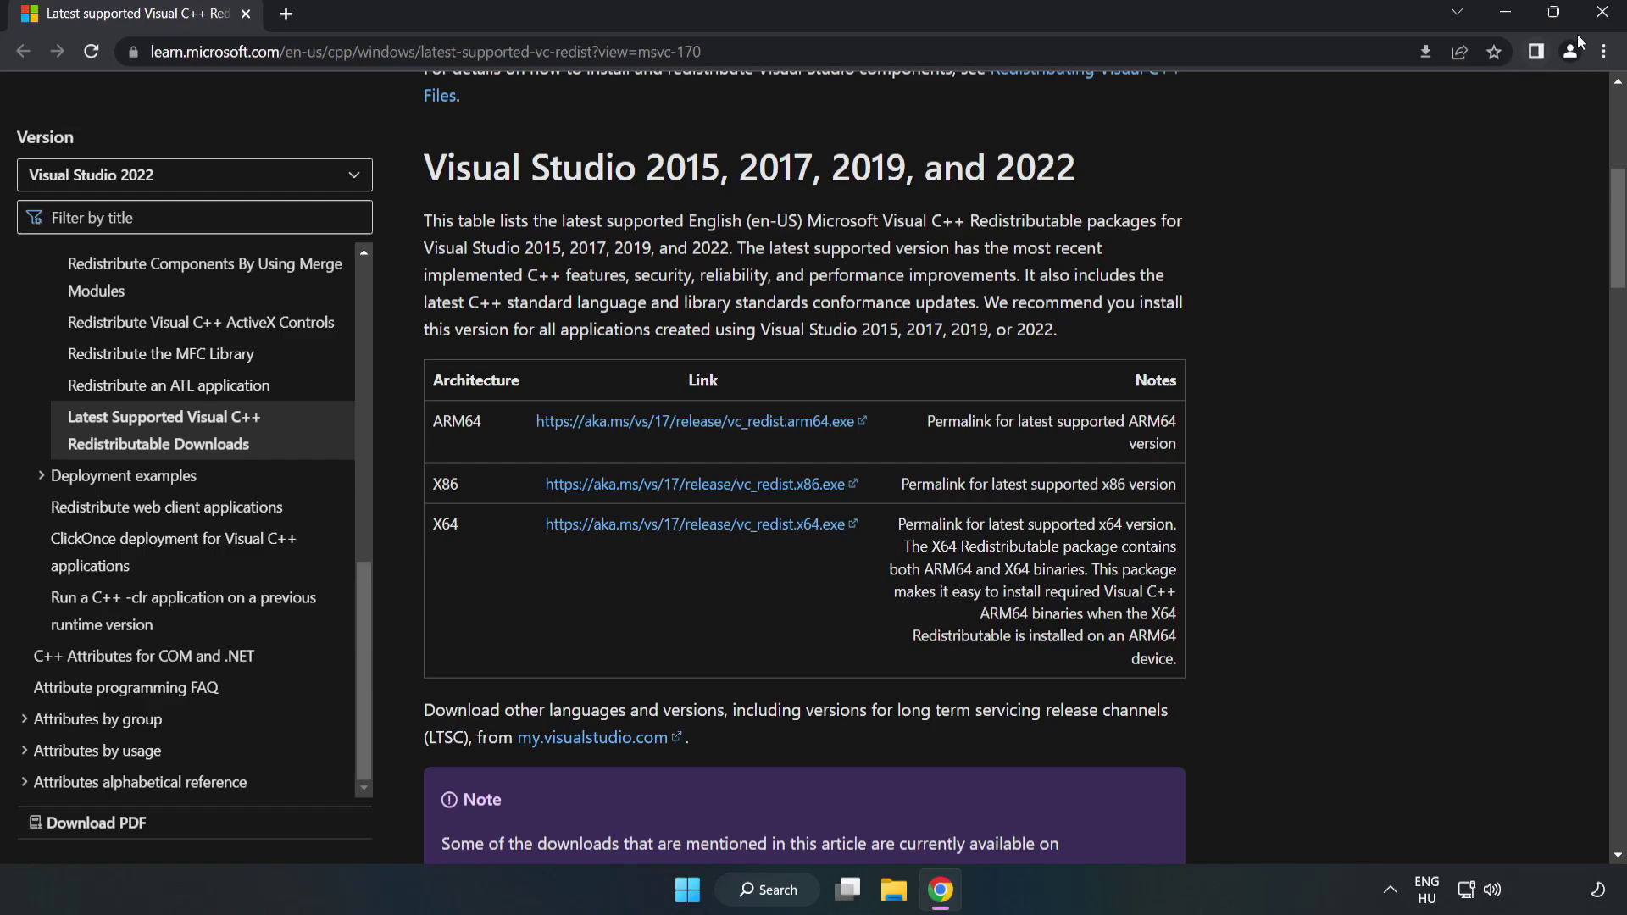
Step: Close Chrome and open the Start menu's power options showing Sleep, Shut down and Restart
click(1603, 17)
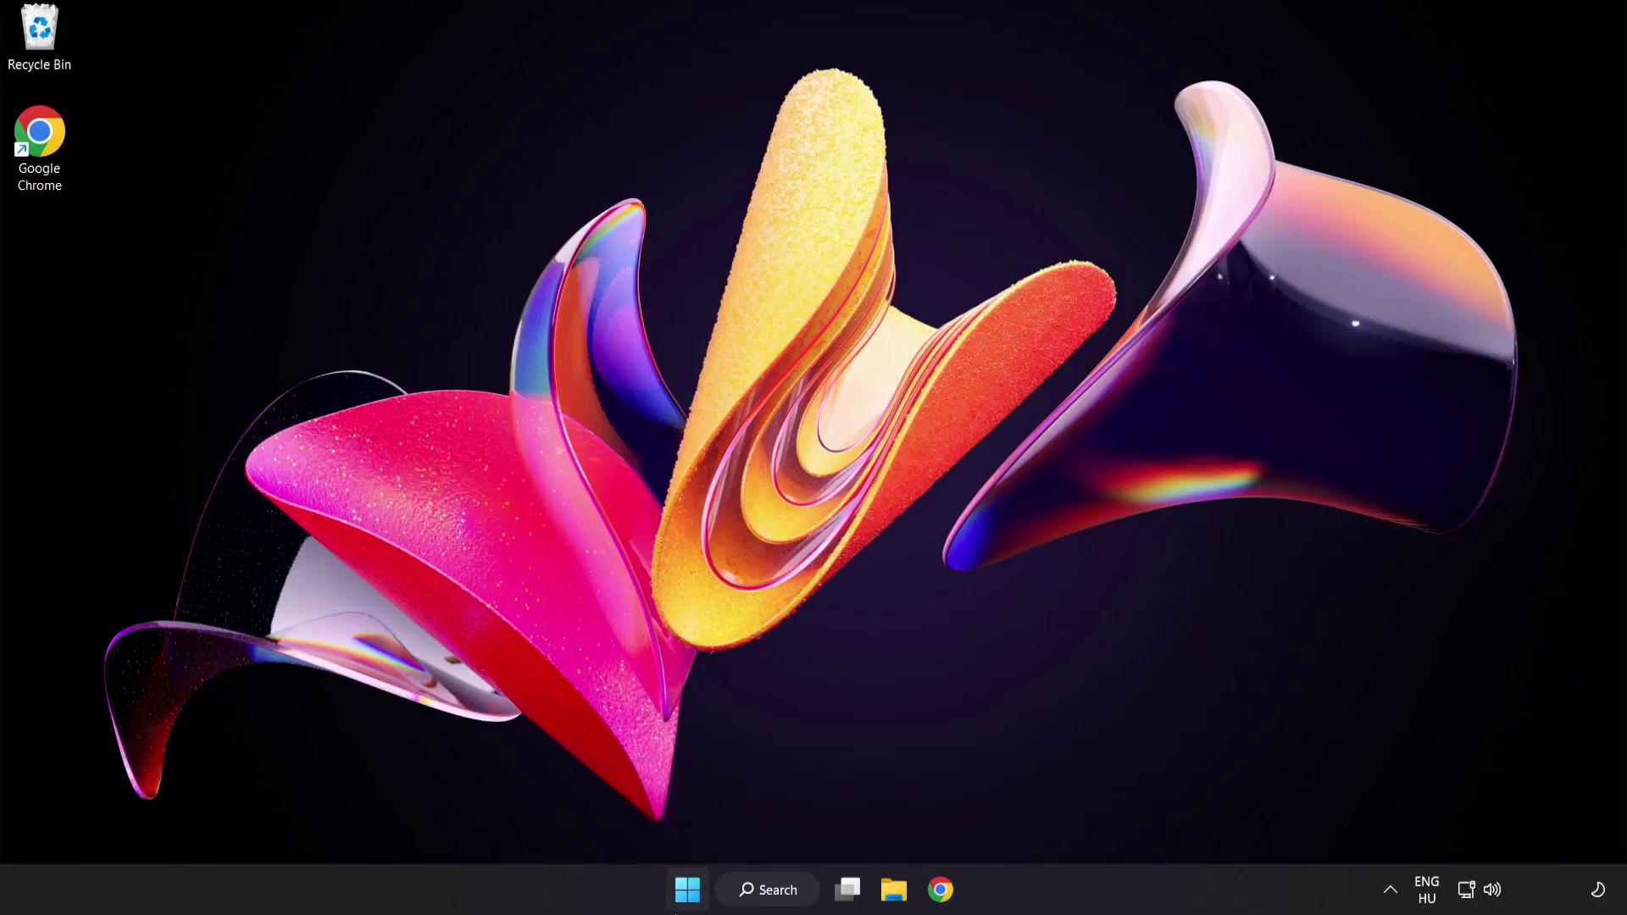
click(687, 889)
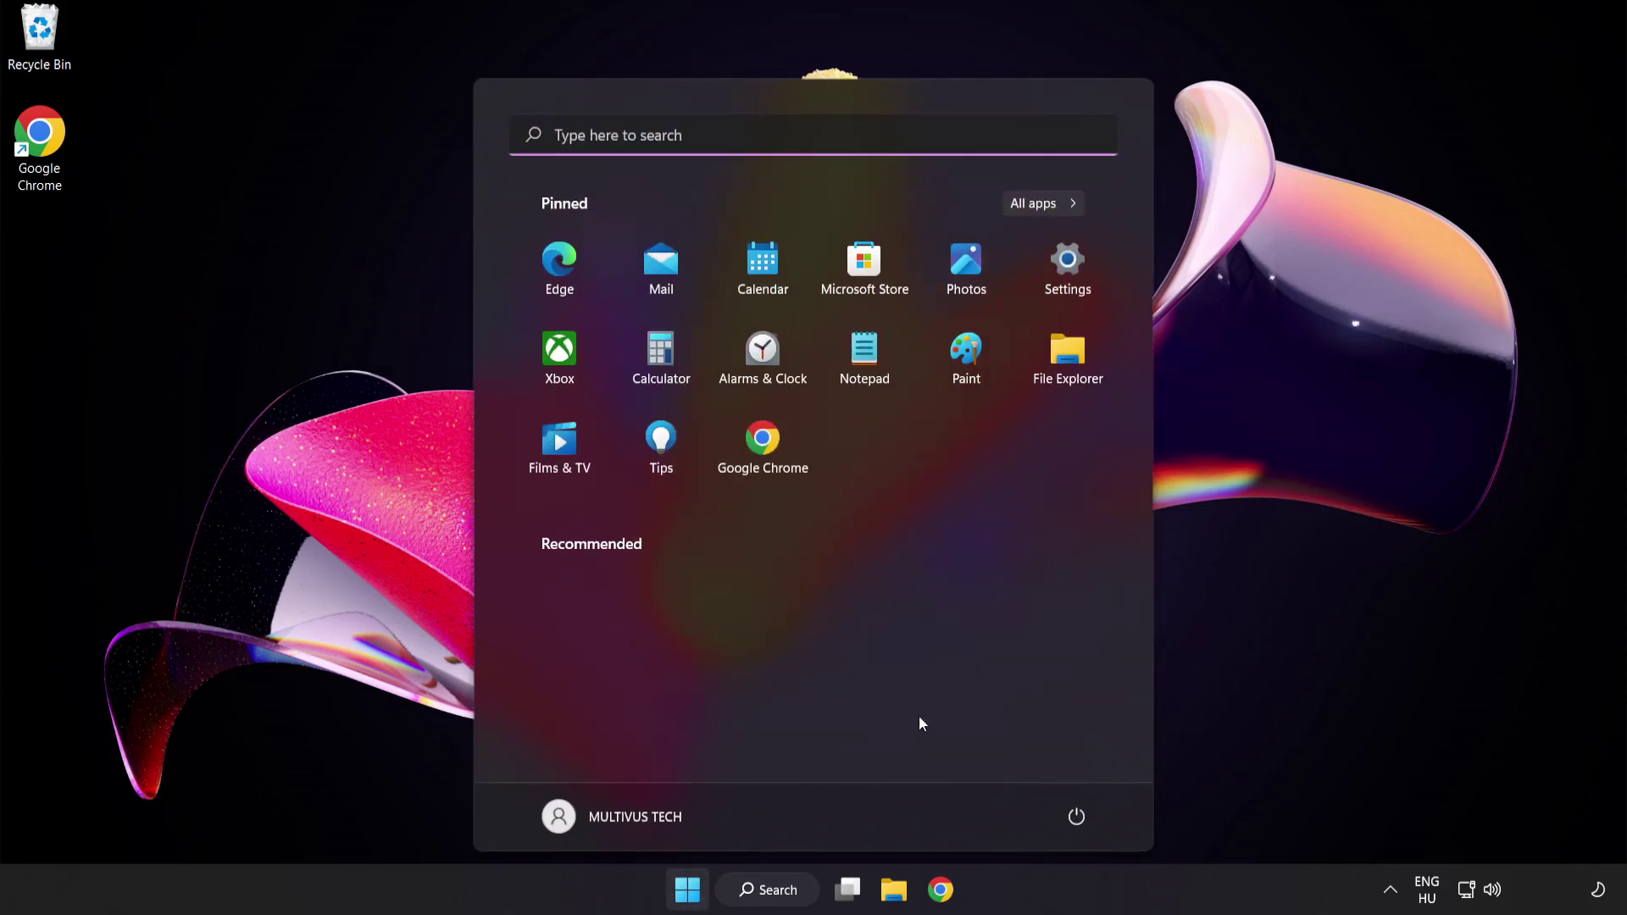
click(1076, 816)
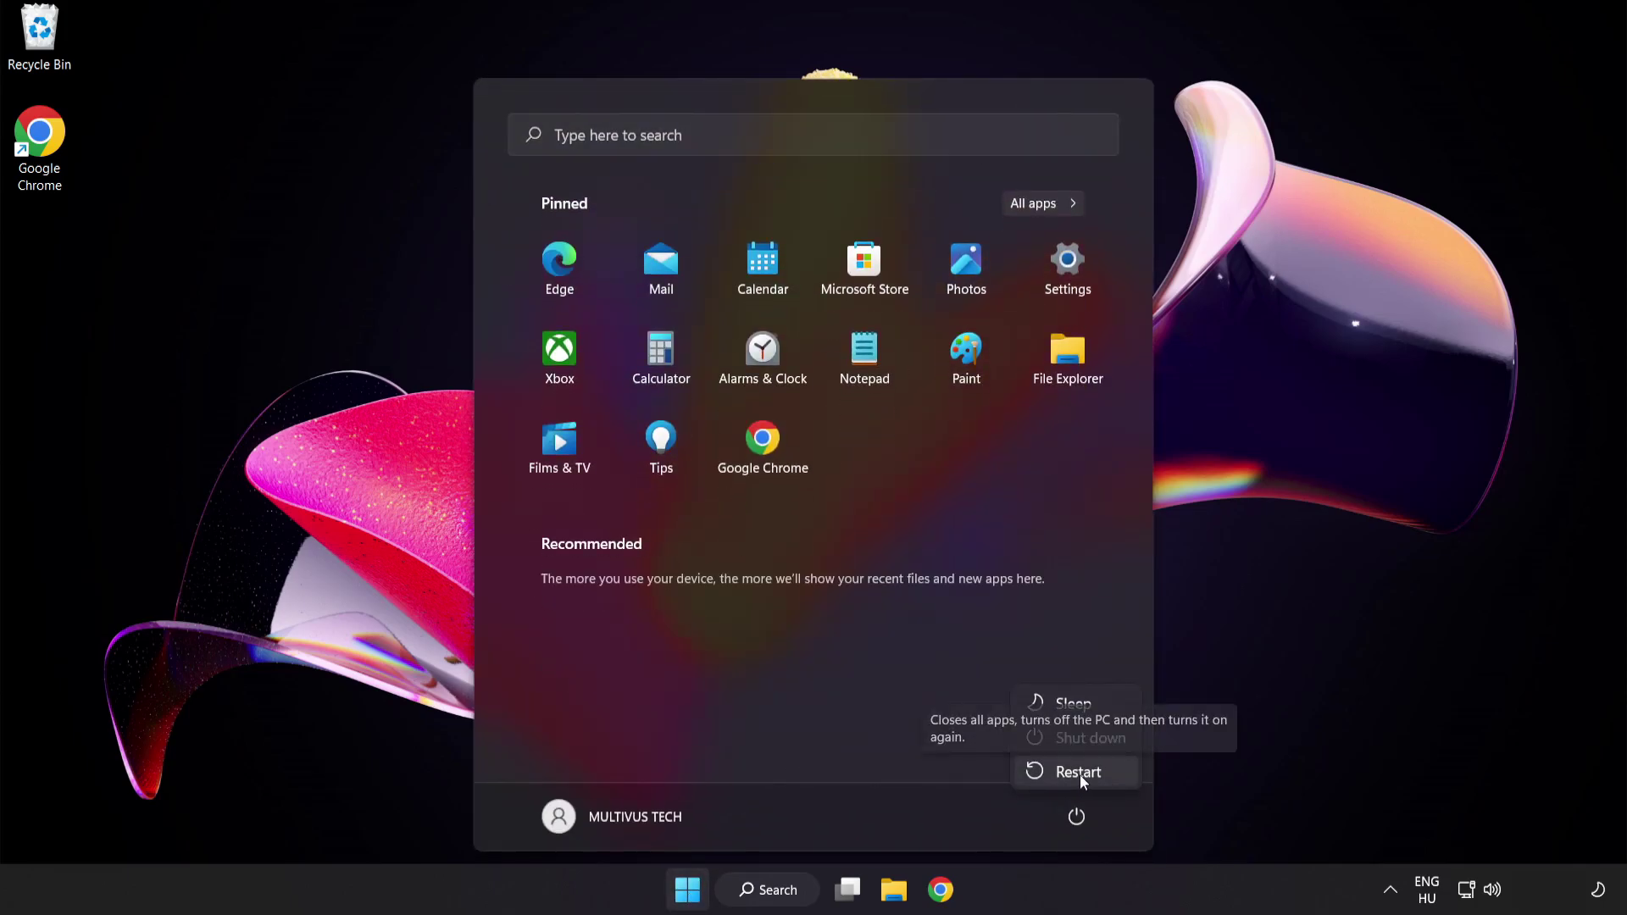